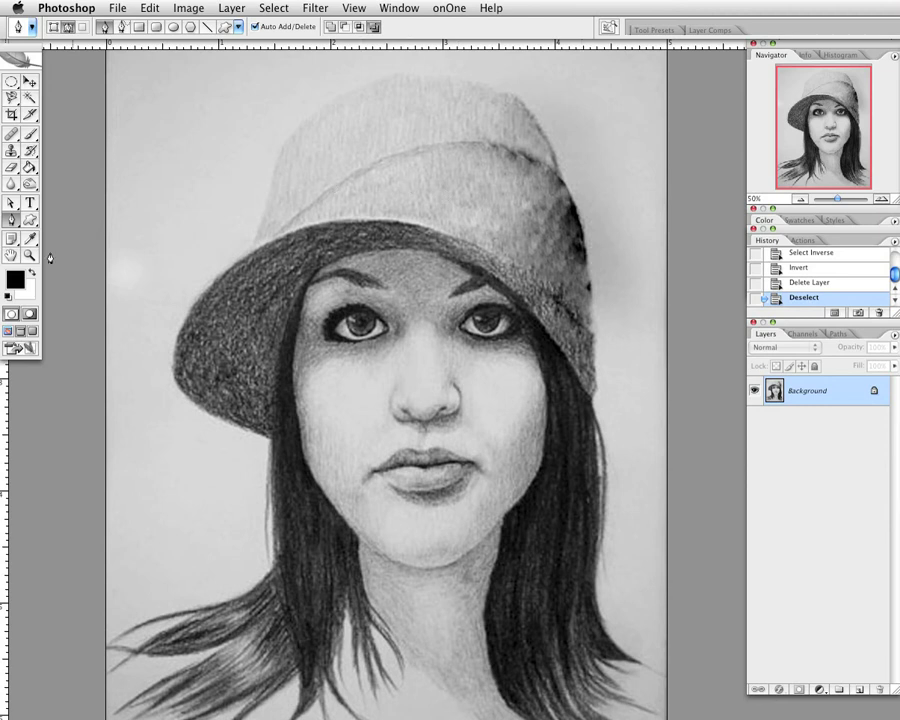
Start a Pen path at the hat brim's lower-left tip and trace the brim's outer edge up to the crown
click(12, 221)
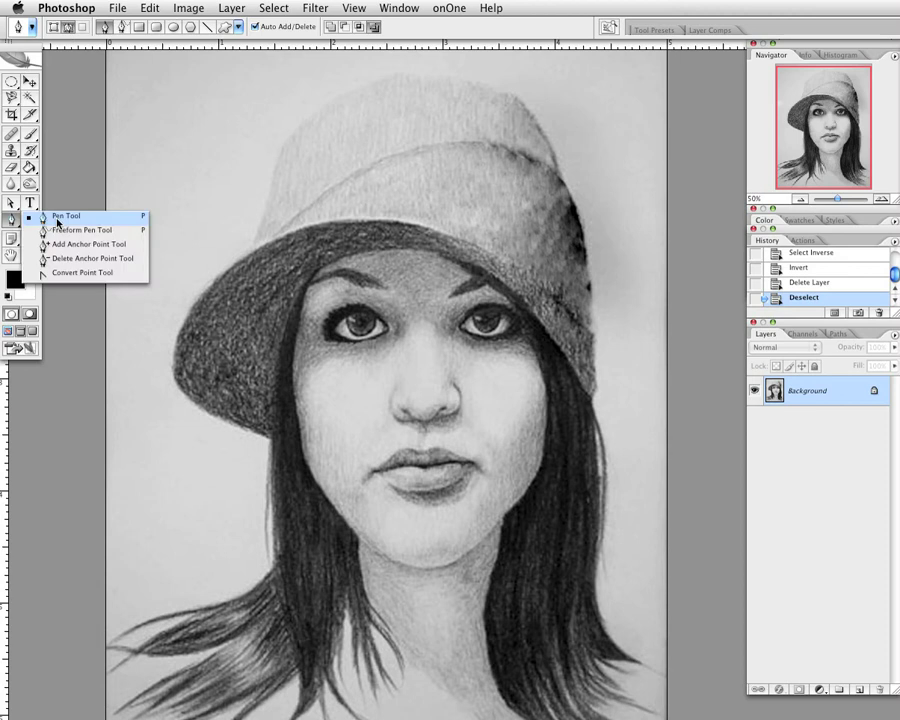
click(60, 216)
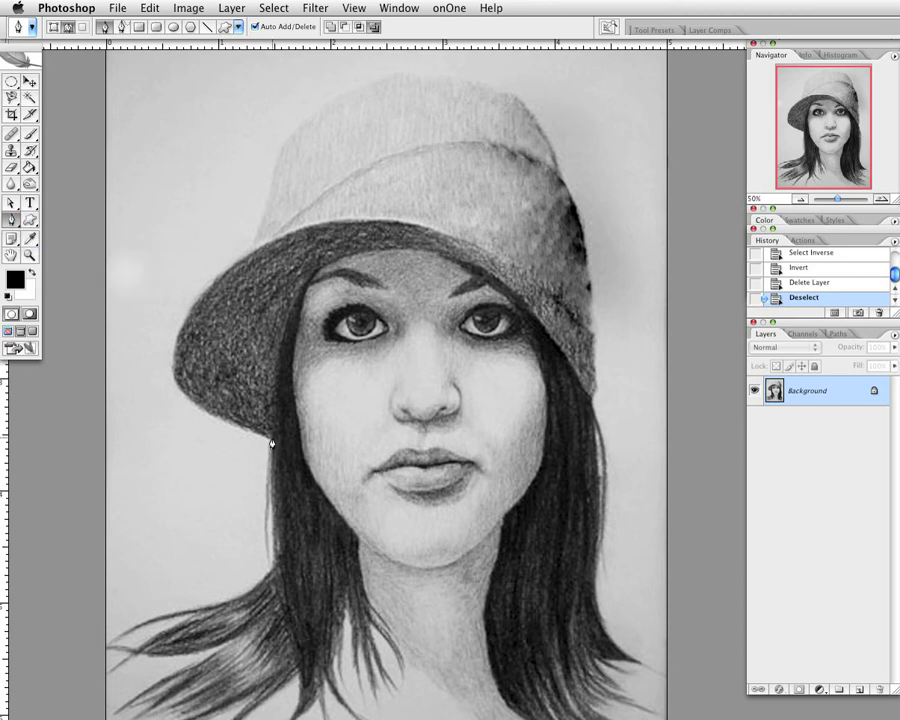
drag(272, 443, 236, 433)
click(216, 422)
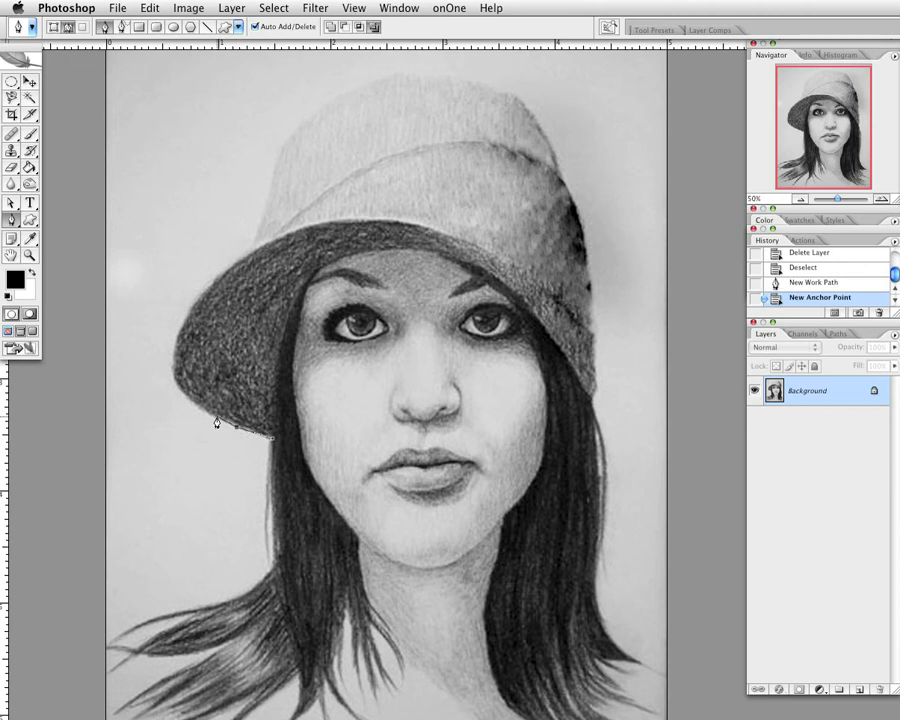
click(200, 412)
click(181, 396)
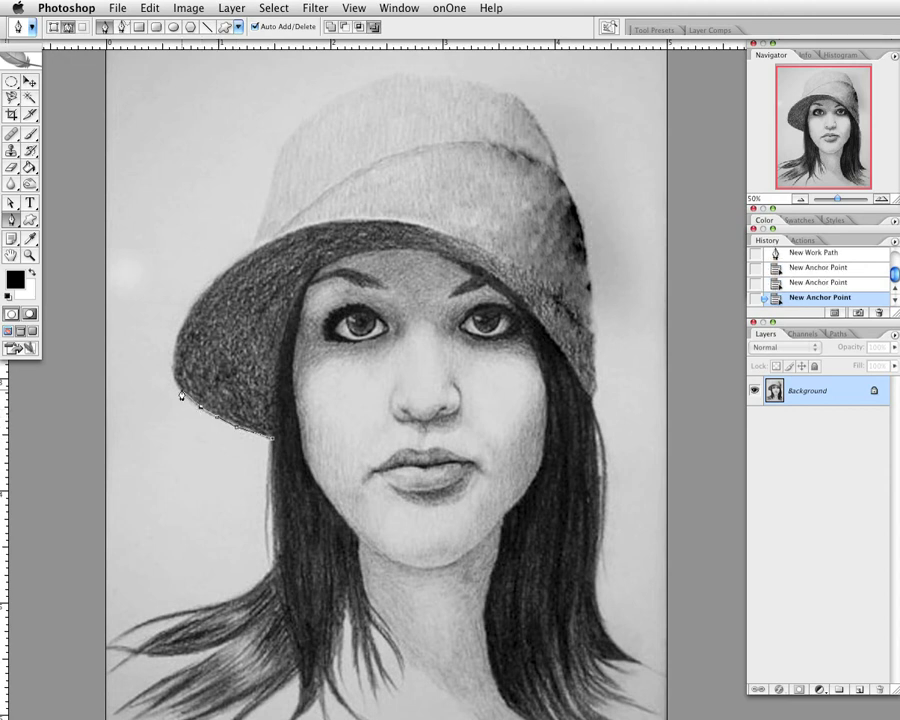
click(176, 390)
click(193, 304)
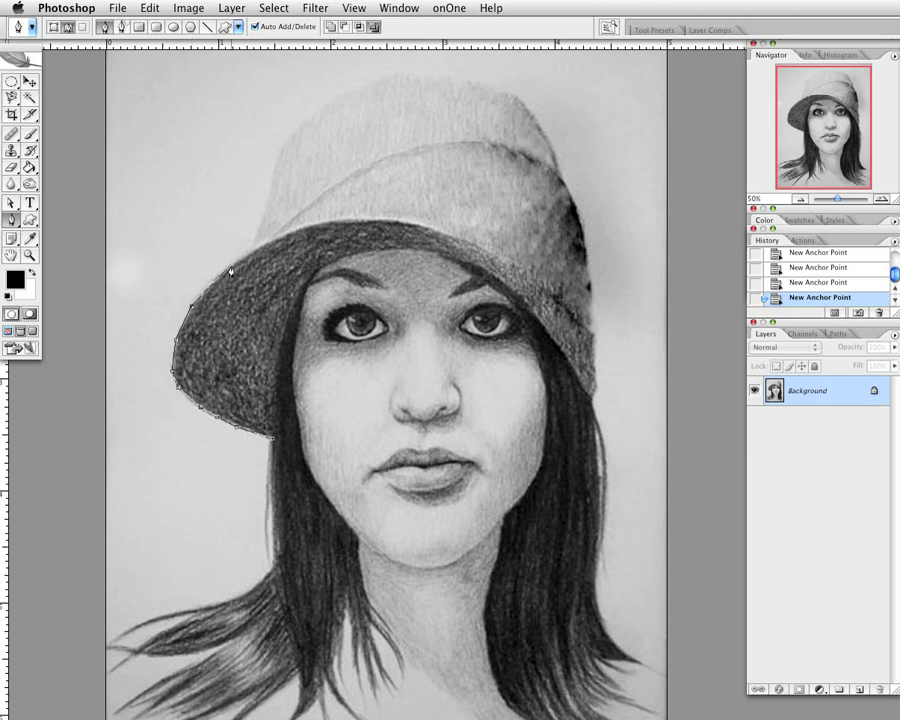
click(222, 276)
click(253, 252)
Continue the path up the crown's left side and over the top of the hat to its upper-right curve
click(286, 138)
click(330, 102)
click(366, 86)
click(396, 77)
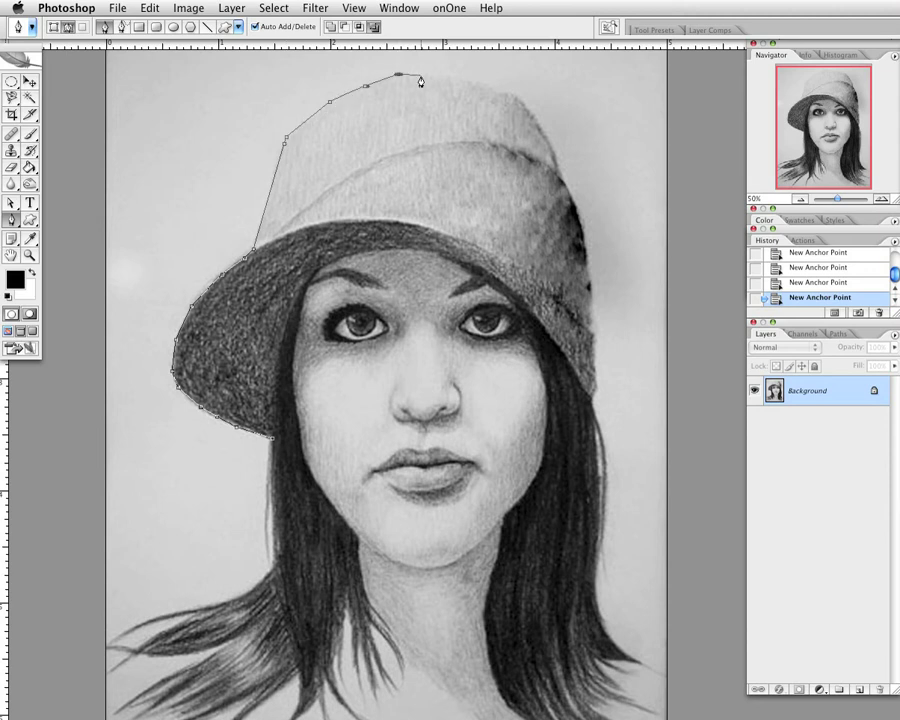
click(437, 77)
click(430, 74)
click(459, 78)
click(486, 84)
click(500, 89)
click(514, 95)
Extend the path down the right side of the hat towards its lower-right tip
click(526, 103)
click(538, 126)
click(551, 148)
click(566, 189)
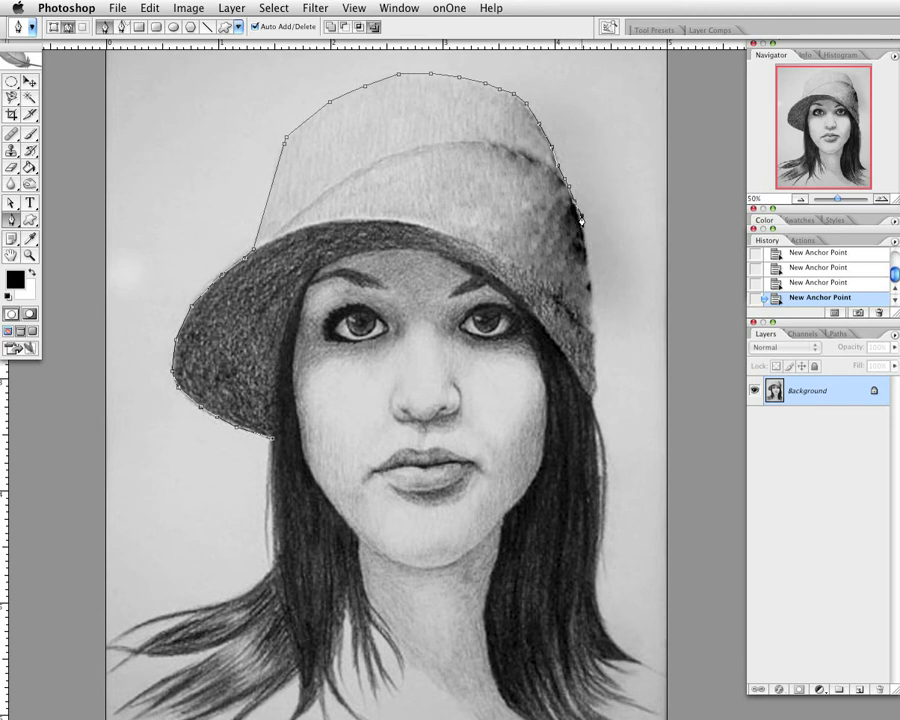
click(594, 303)
Trace the inner brim edge across the forehead and down the left hairline, closing the path at its starting point
drag(571, 370, 536, 343)
click(476, 266)
click(463, 261)
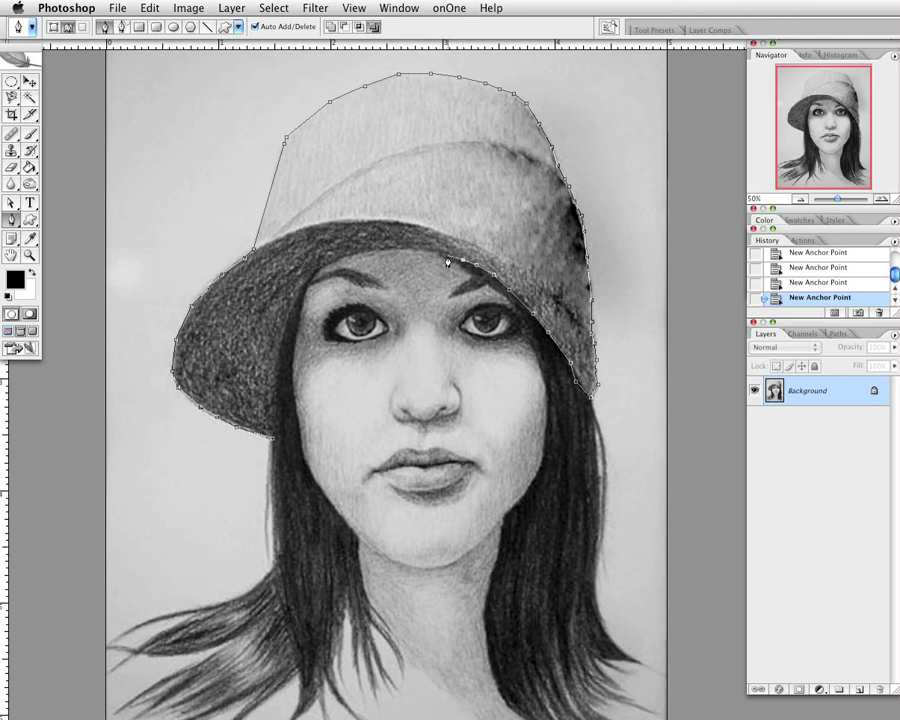
click(446, 255)
click(408, 250)
click(292, 307)
click(287, 326)
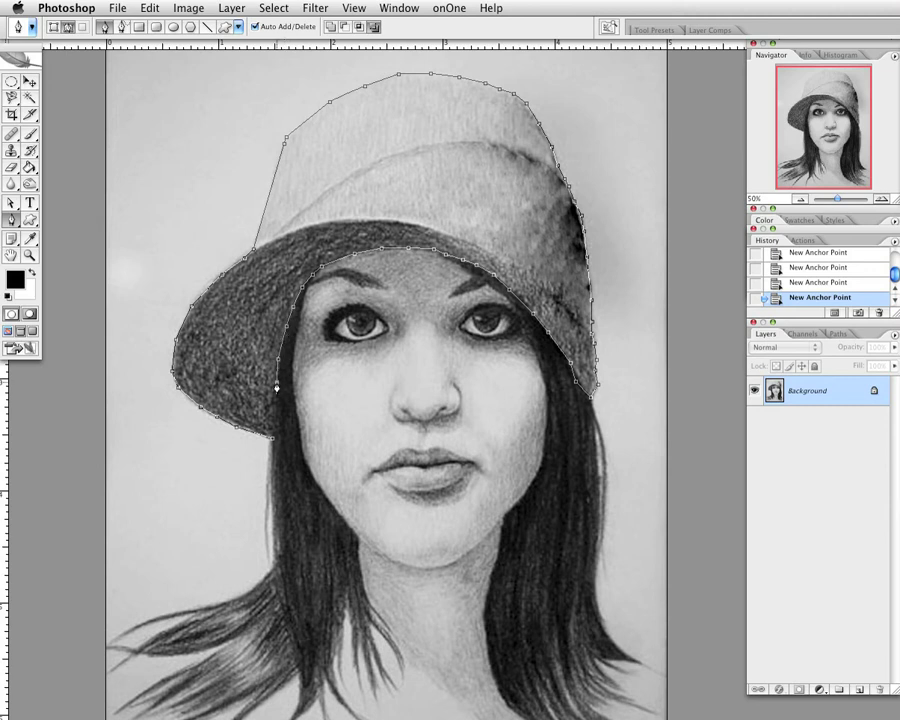
click(277, 384)
click(278, 408)
click(280, 428)
click(272, 438)
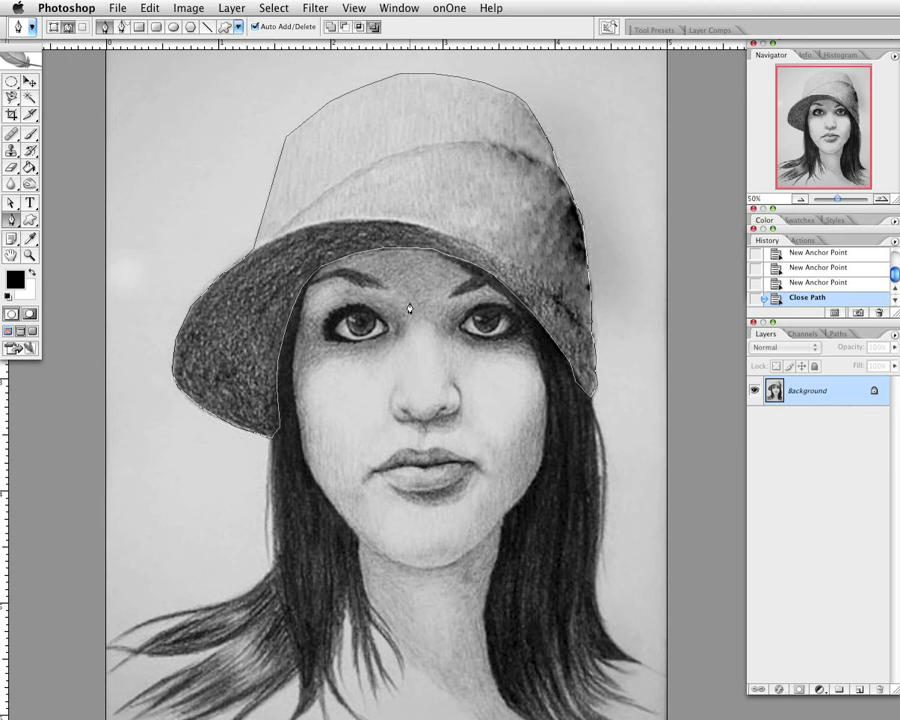
Try stroking the hat path on the Background layer using the Brush with Simulate Pressure, and undo the stroke
right_click(534, 243)
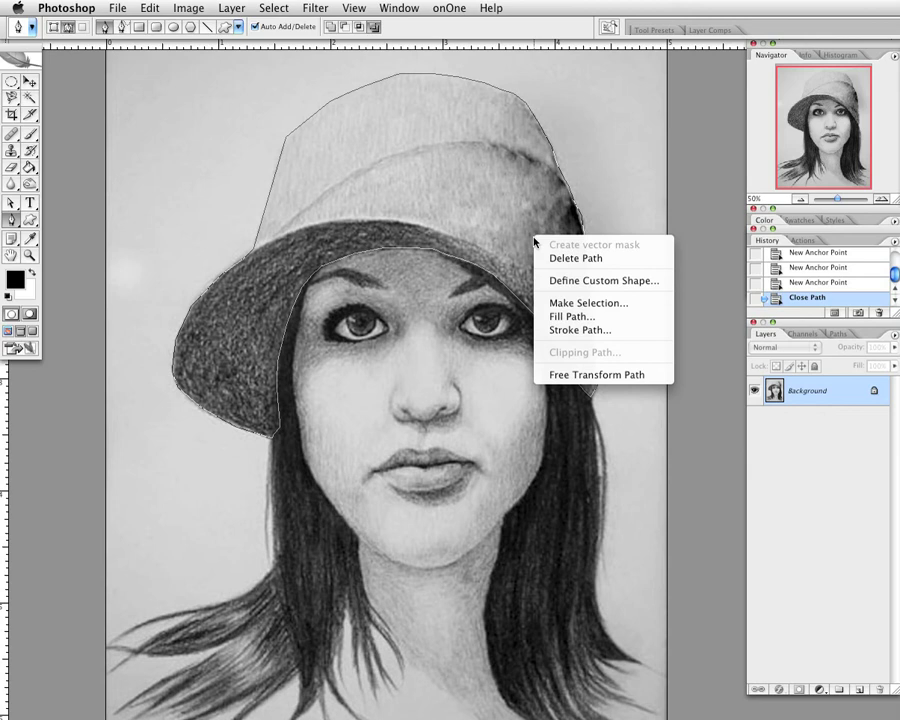
click(593, 330)
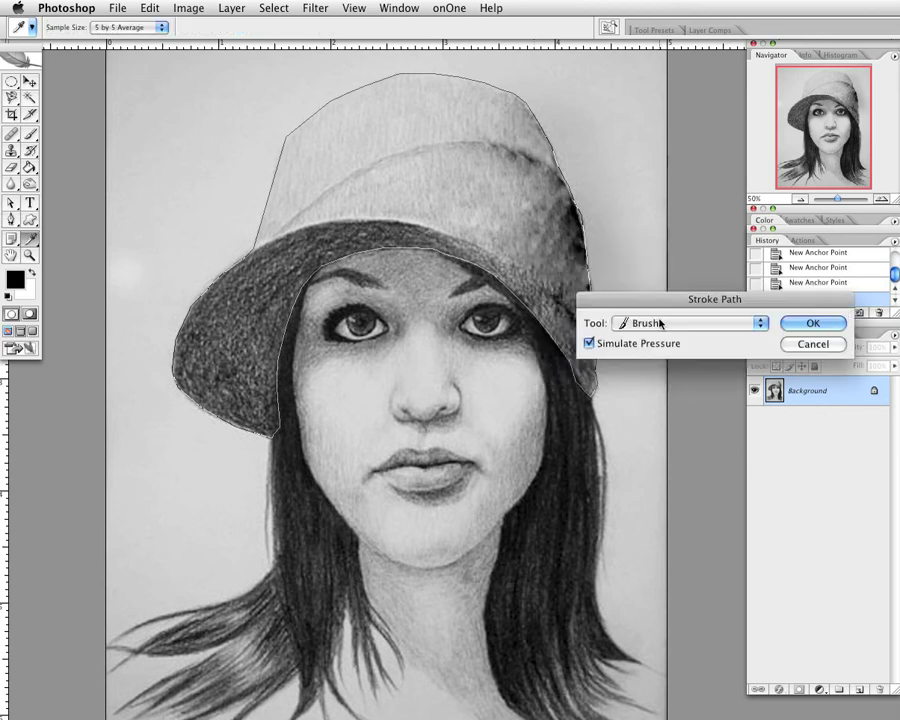
click(799, 323)
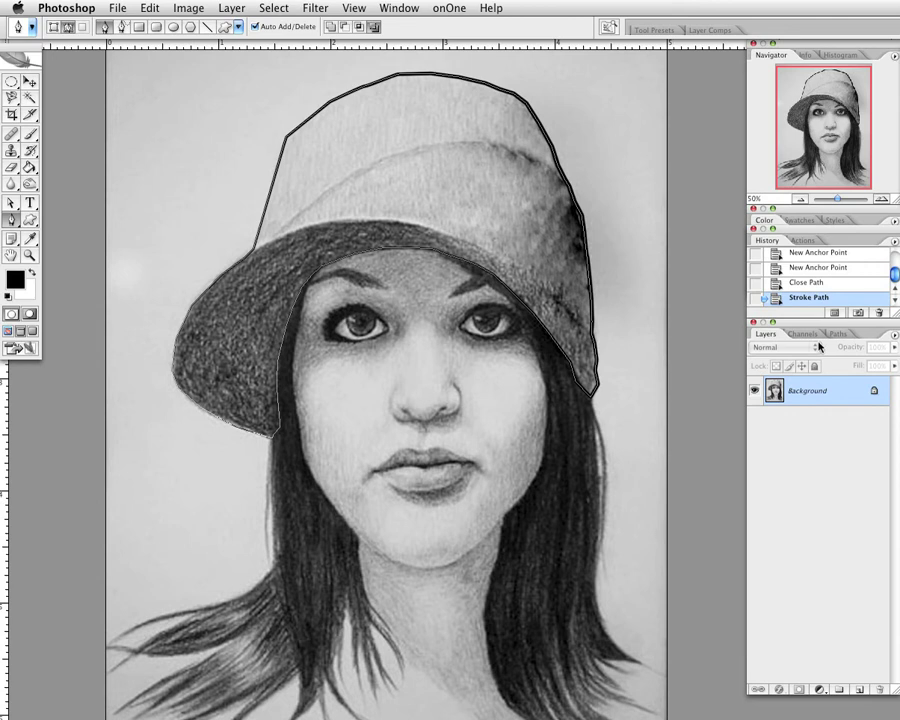
key(super+z)
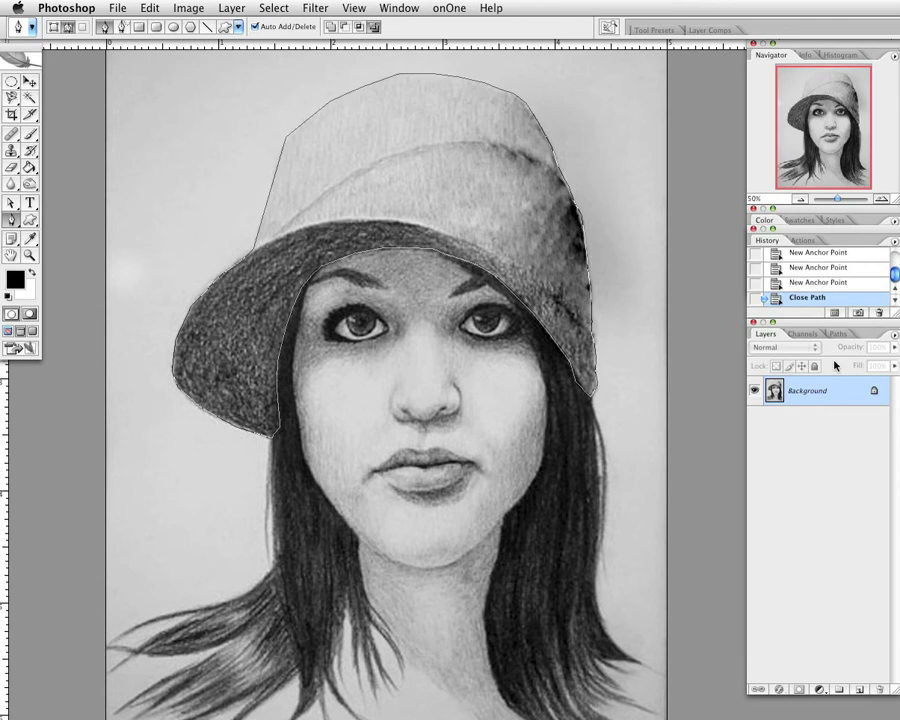
Stroke the hat path with the Brush on a new layer and check the outline with the Background temporarily hidden
click(858, 690)
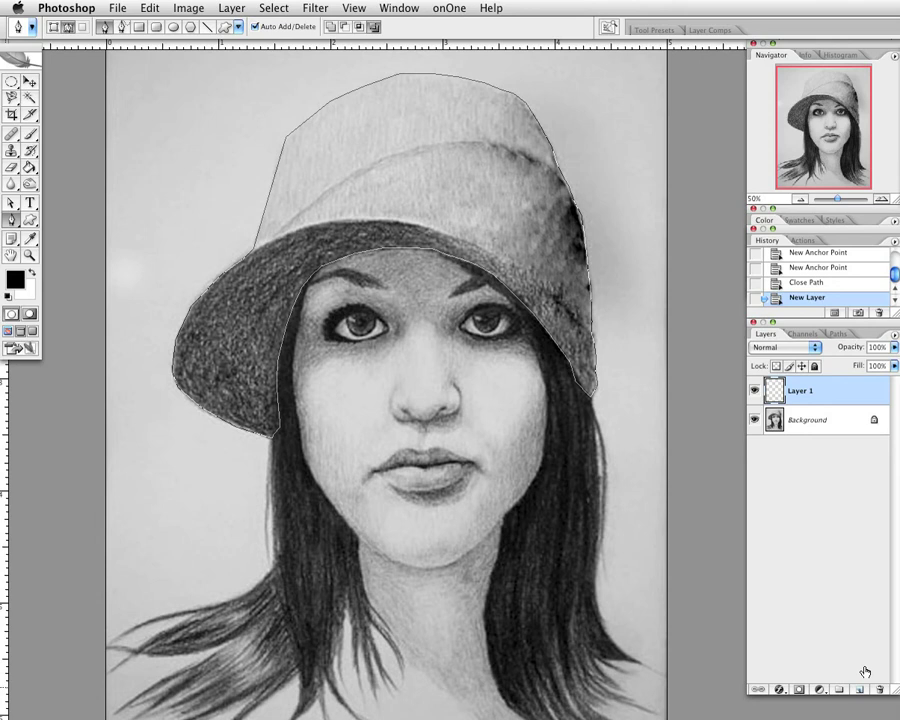
right_click(508, 180)
click(565, 272)
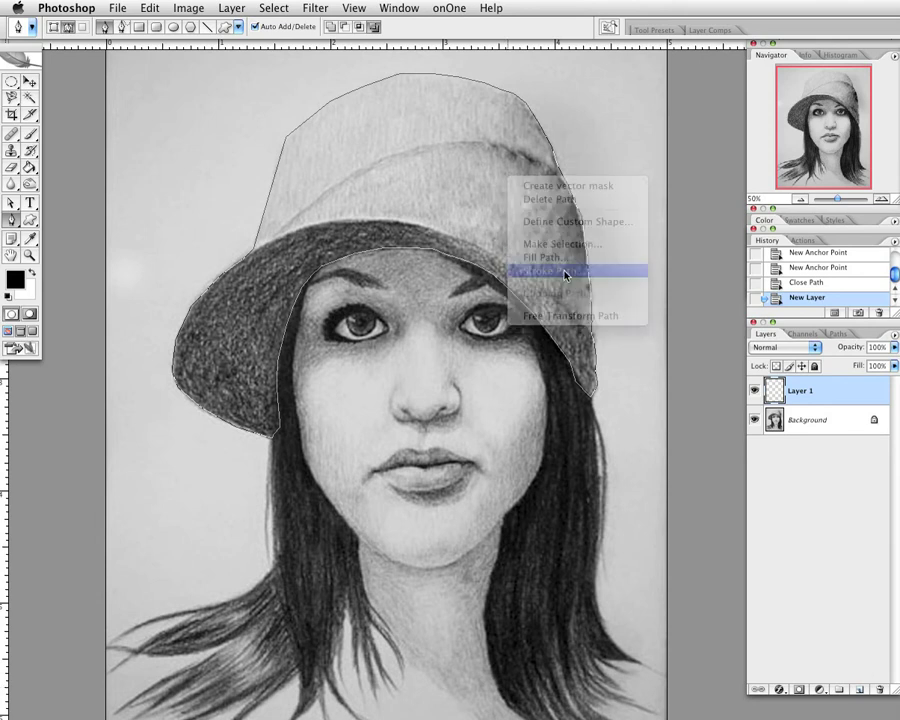
key(Return)
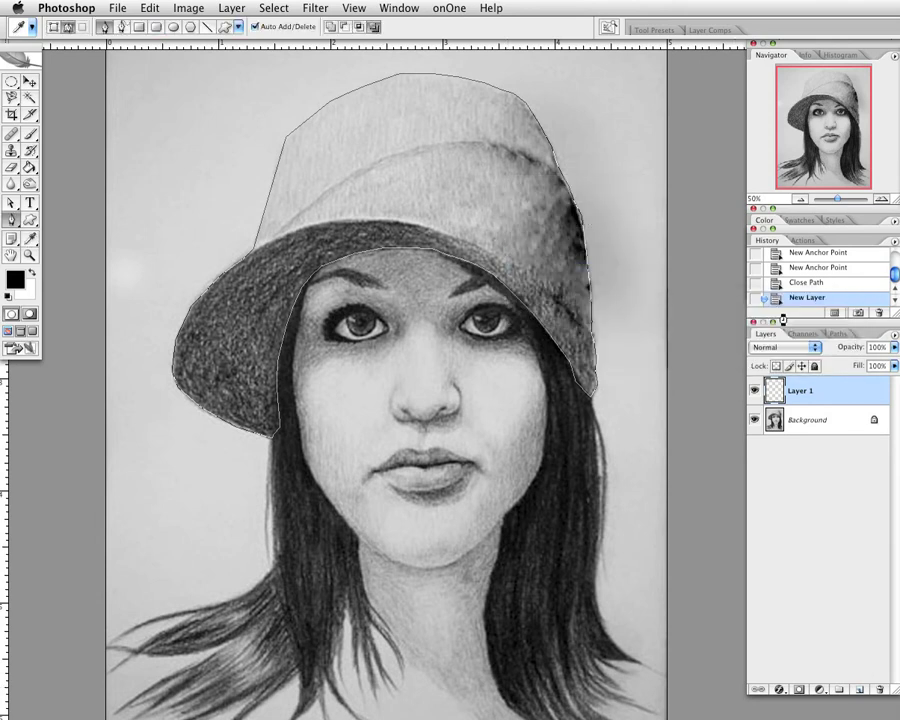
click(756, 421)
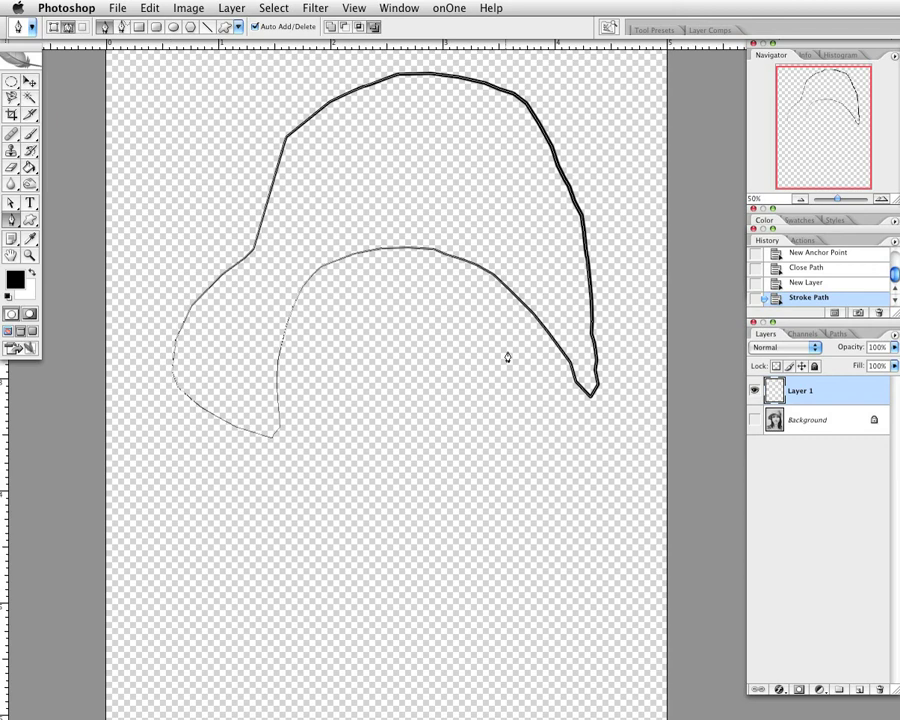
click(755, 420)
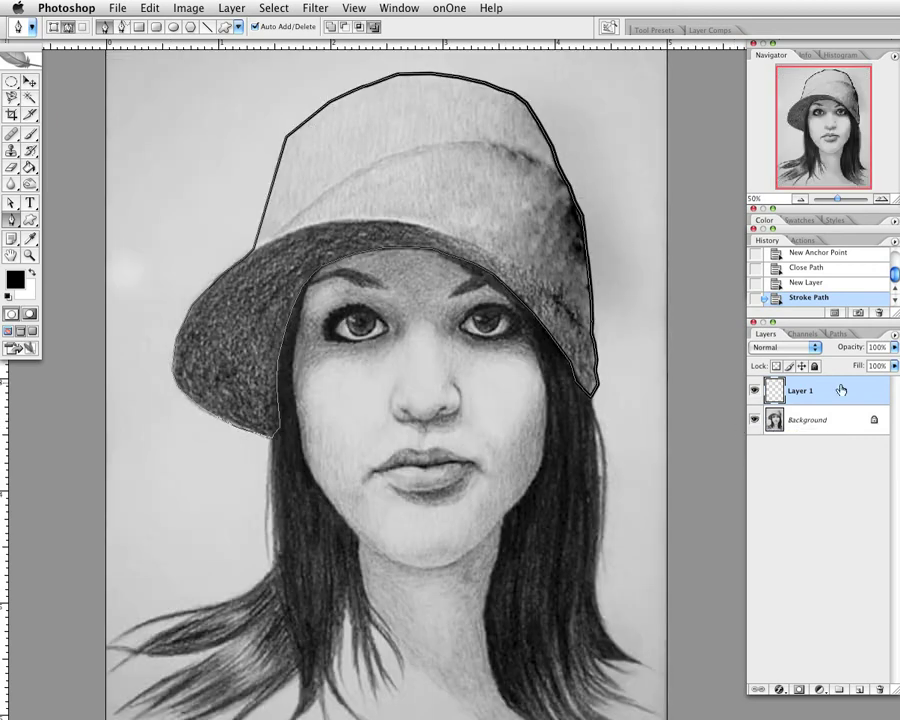
Load the work path as a selection and fill the hat area with black using the Paint Bucket
click(838, 334)
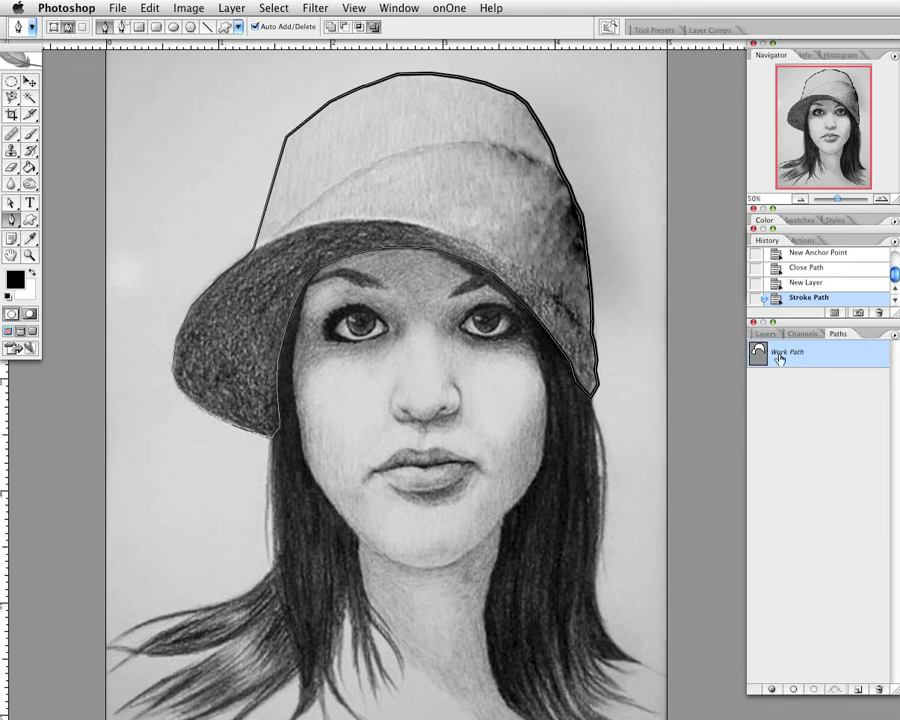
click(816, 690)
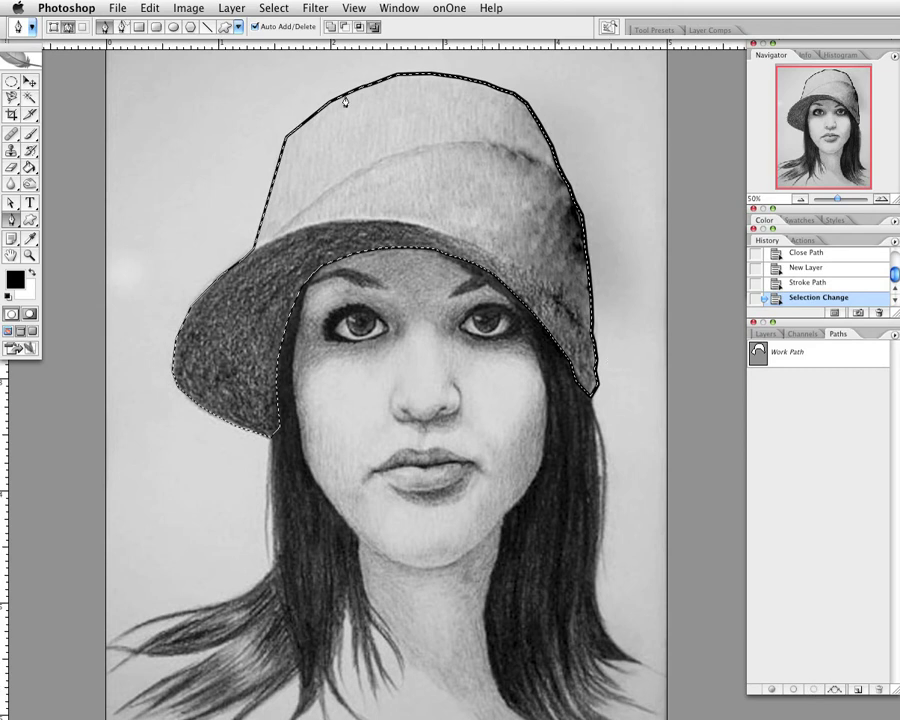
click(30, 167)
click(286, 186)
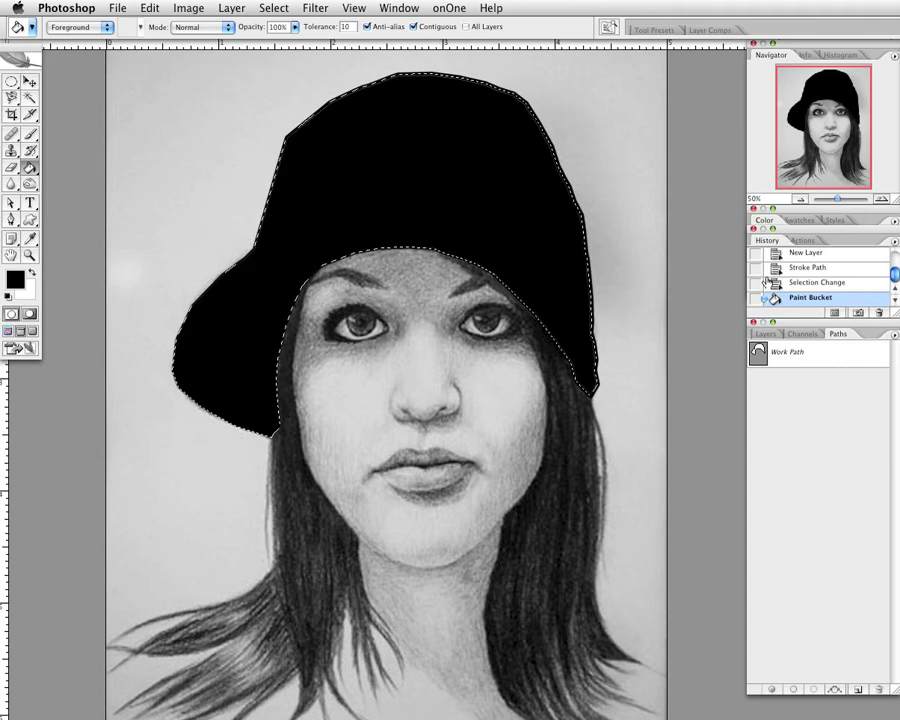
Give the filled hat layer Drop Shadow and Bevel and Emboss effects, with Contour enabled
click(769, 335)
key(o)
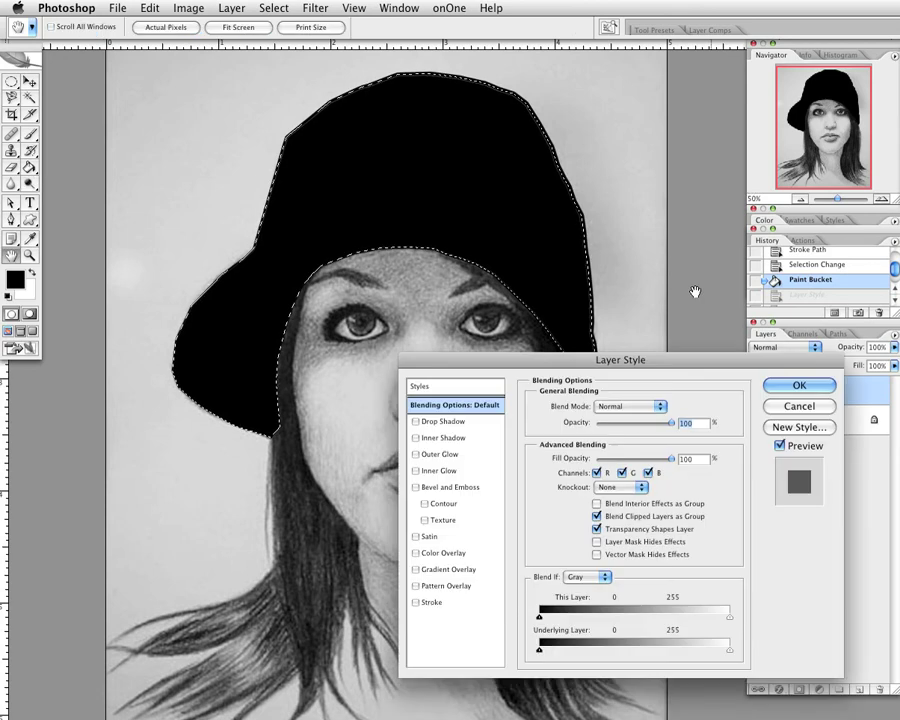
drag(684, 359, 811, 149)
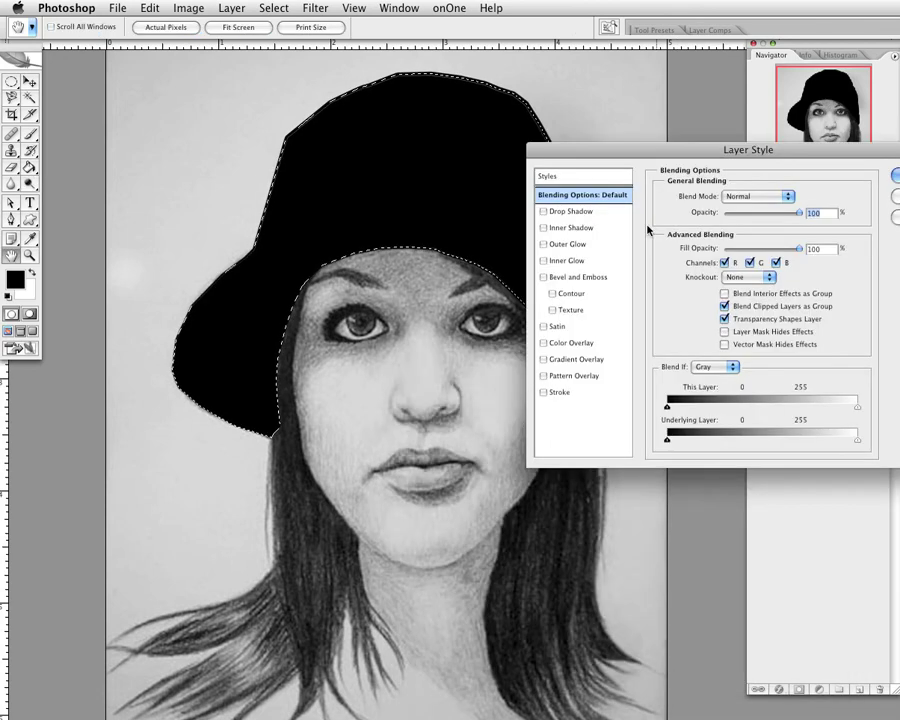
click(570, 211)
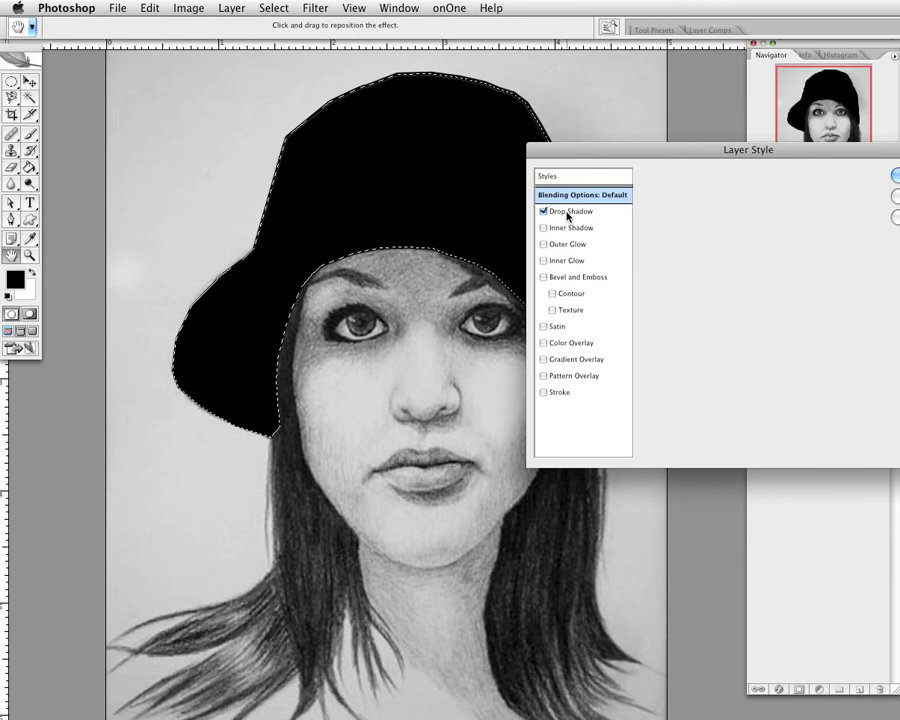
click(557, 279)
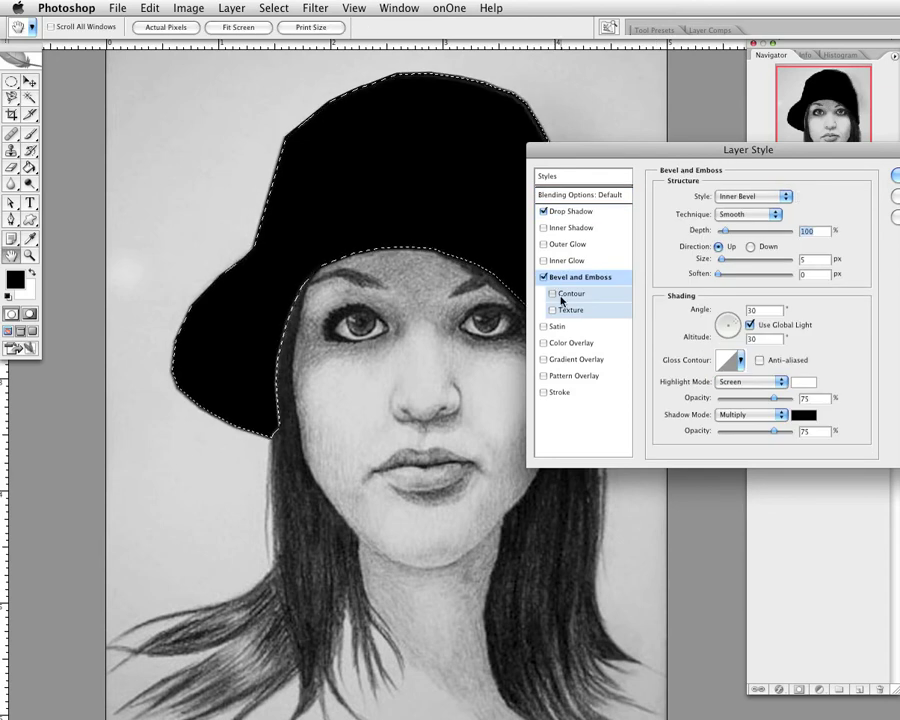
click(563, 294)
Add a Pattern Overlay to the hat layer with the grey, folded-looking pattern and the Pin Light blend mode
click(544, 376)
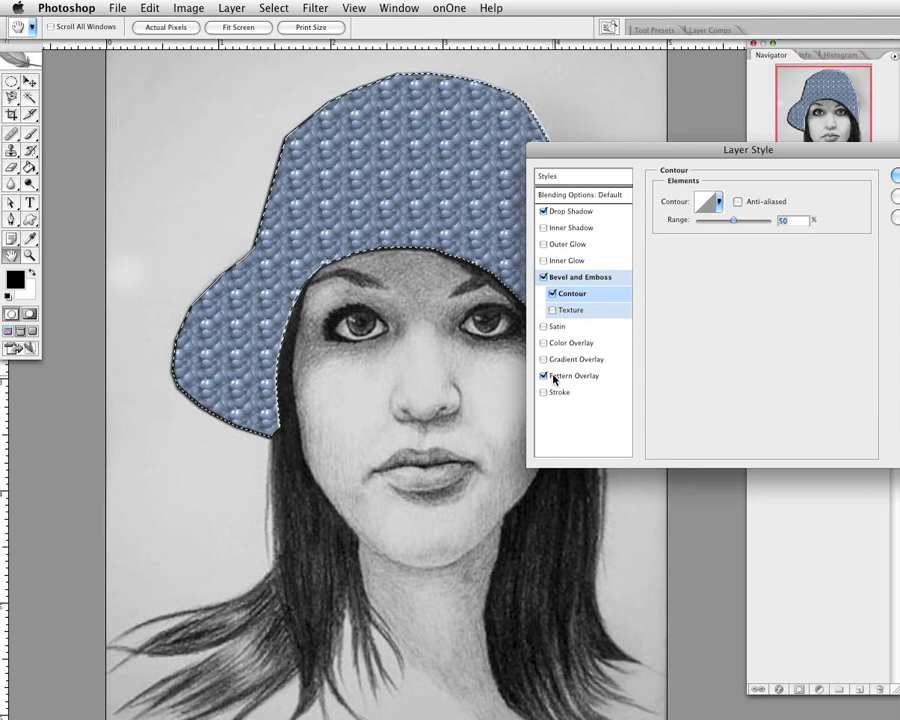
click(560, 376)
drag(630, 150, 428, 396)
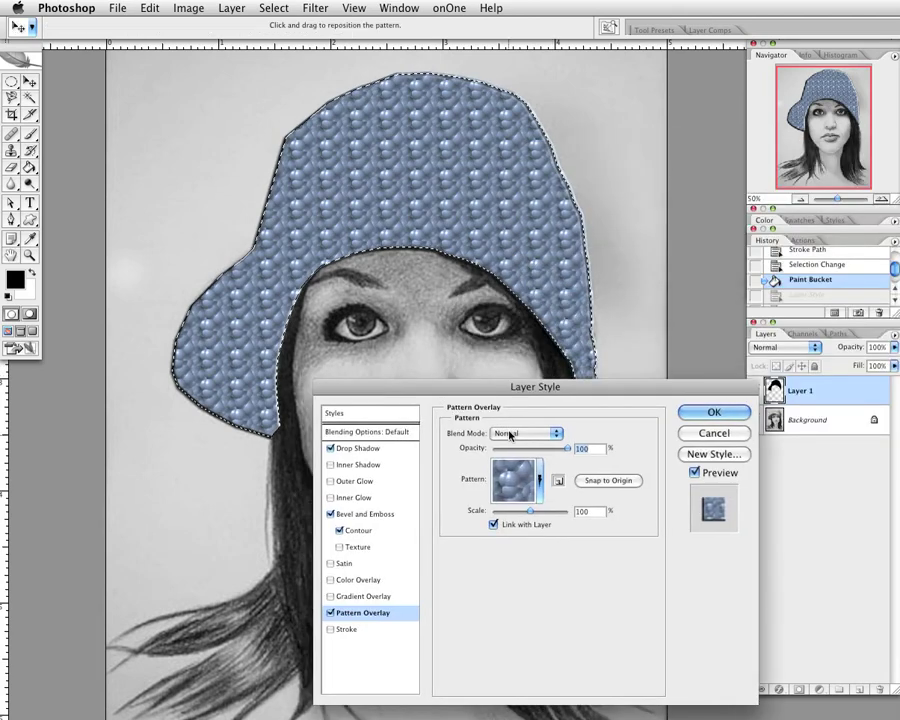
click(510, 434)
click(525, 410)
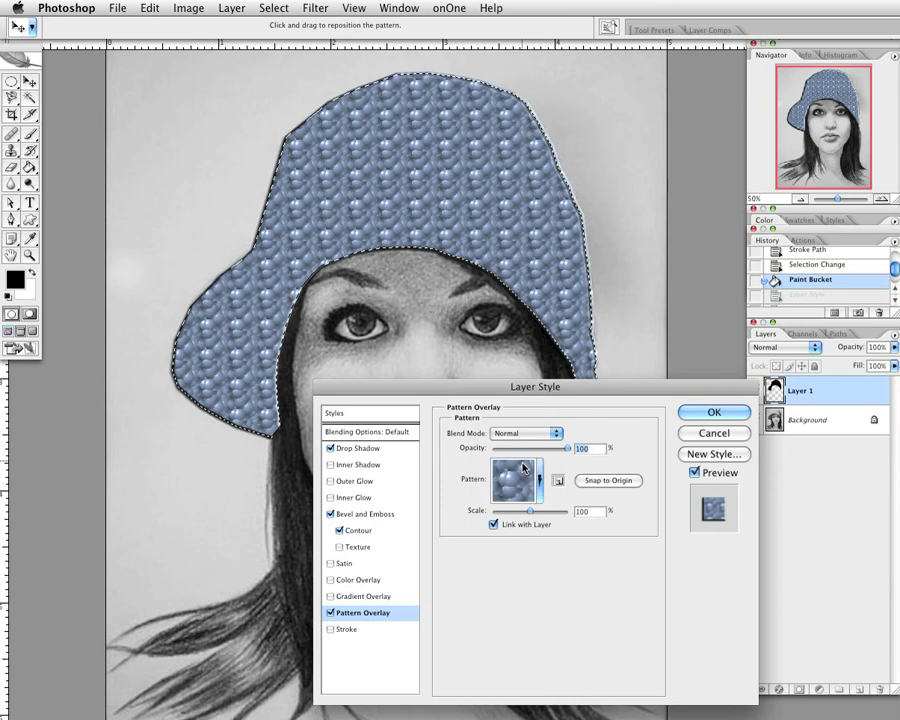
click(524, 467)
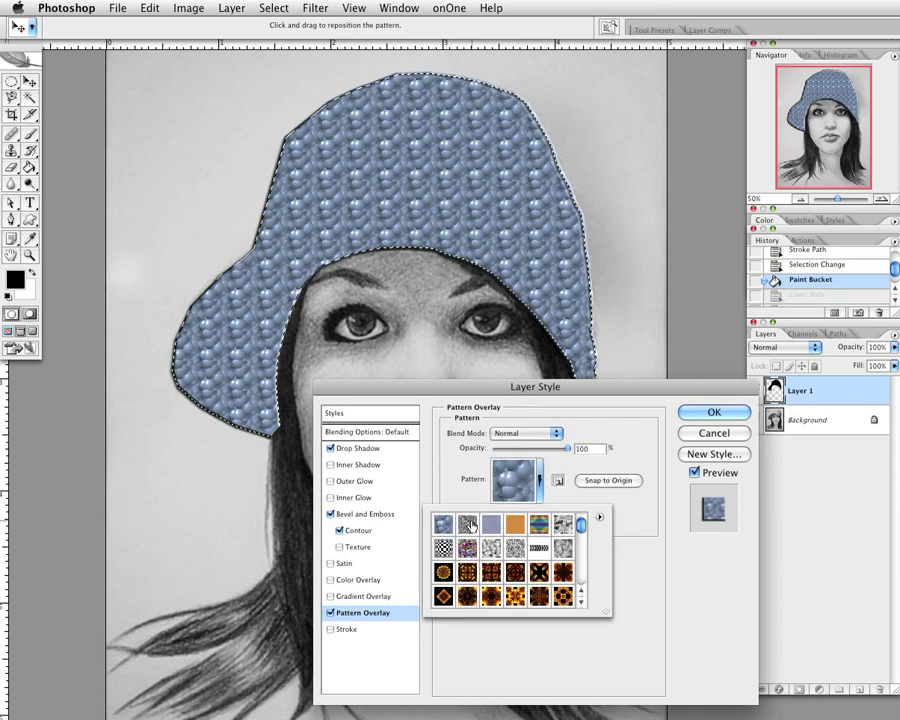
click(469, 524)
click(564, 524)
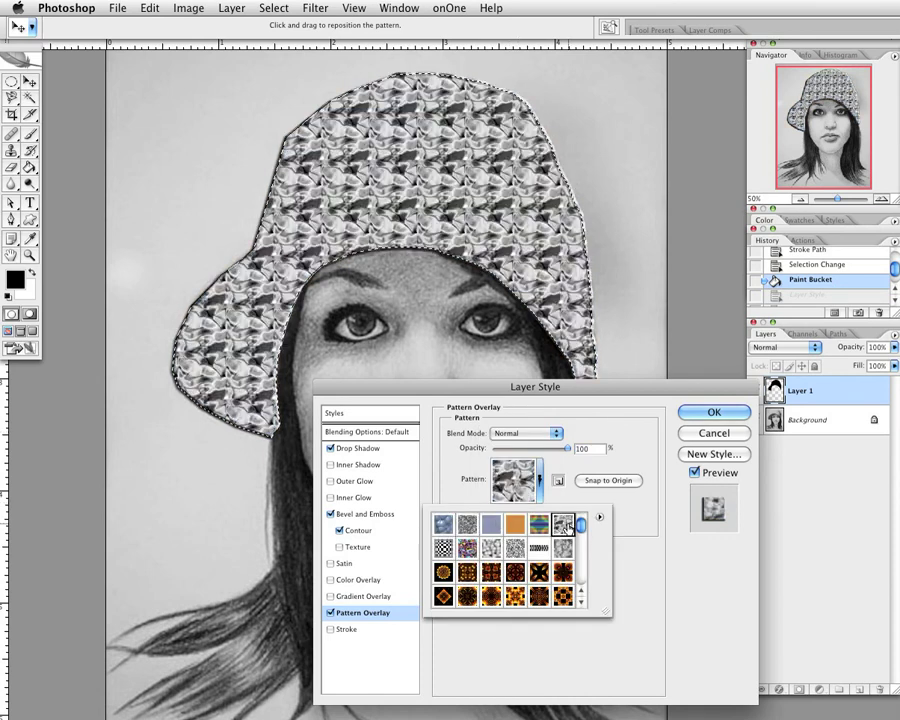
drag(557, 387, 714, 390)
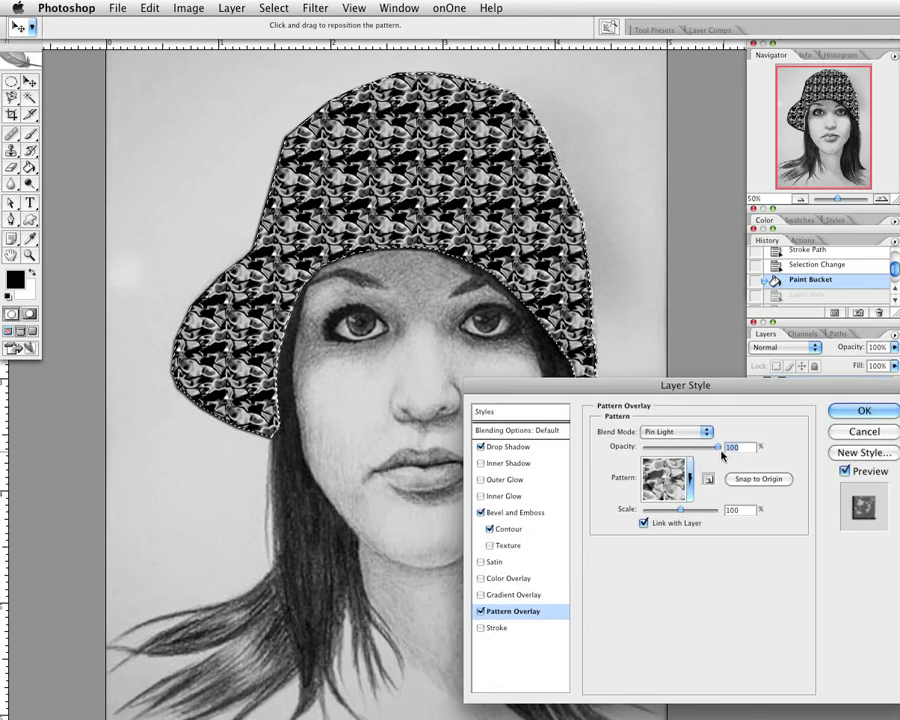
Set the pattern overlay's opacity to 58% and its scale to 483%
drag(716, 449, 686, 449)
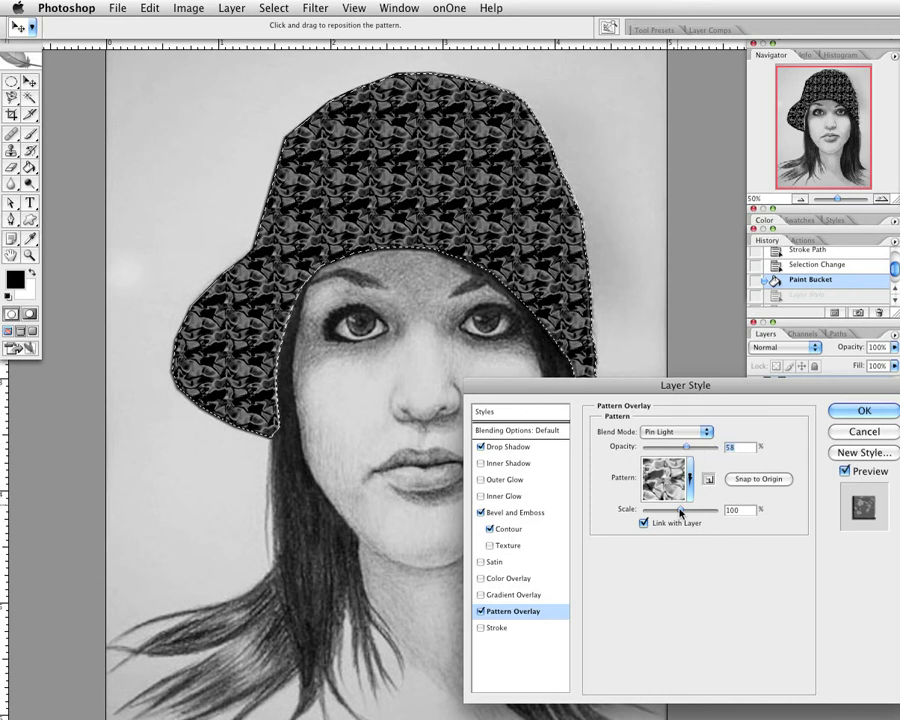
drag(681, 512, 697, 512)
drag(646, 389, 530, 481)
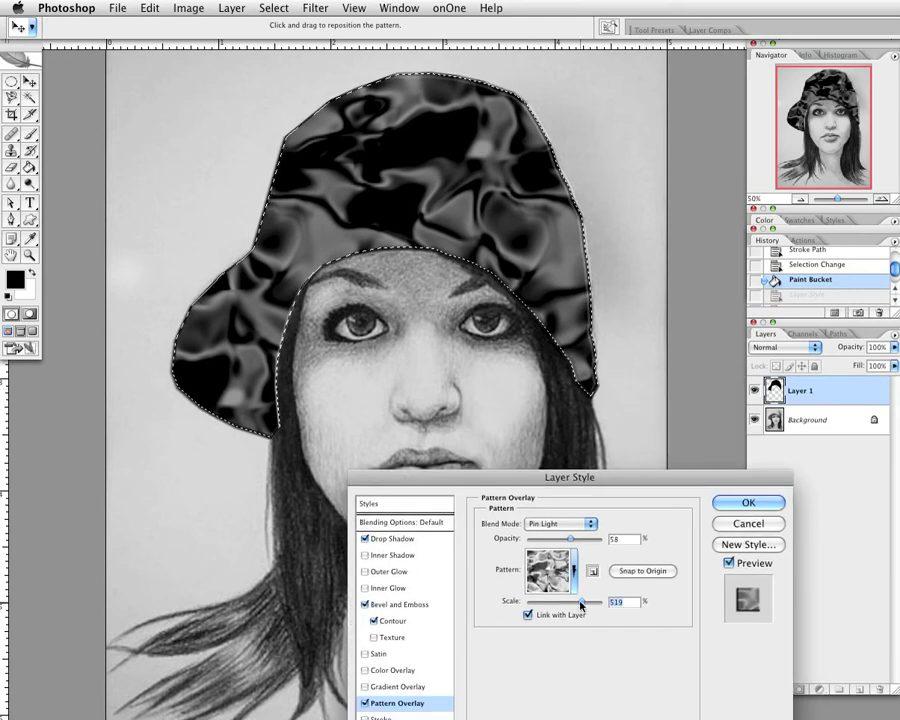
mouse_move(581, 604)
mouse_down()
mouse_move(547, 605)
mouse_move(580, 603)
mouse_up()
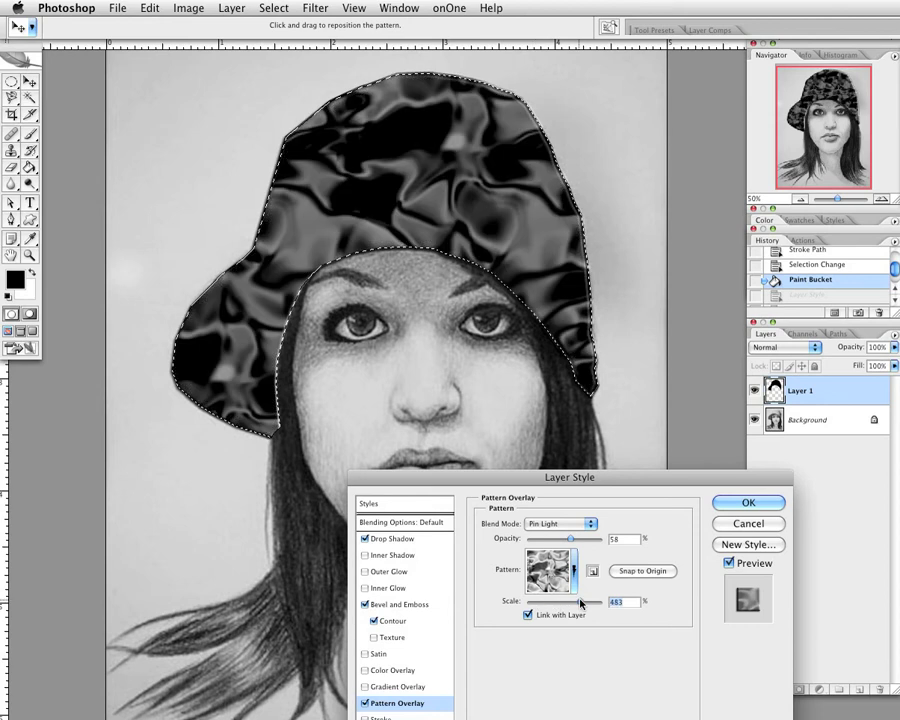
Switch the hat's pattern overlay to the fine grey mottled pattern and change its blend mode to Luminosity
click(575, 570)
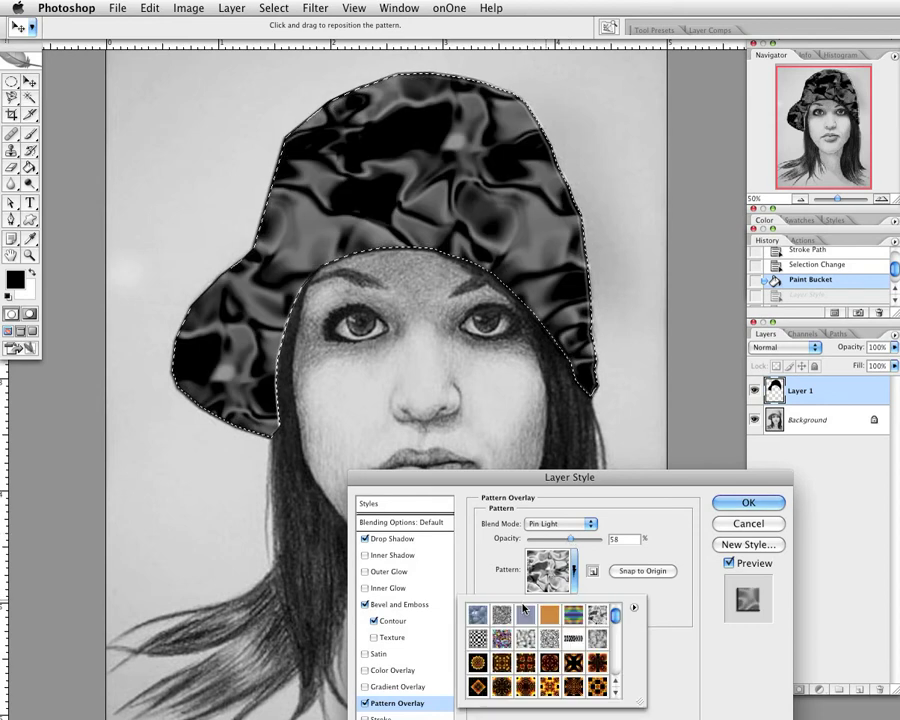
click(510, 614)
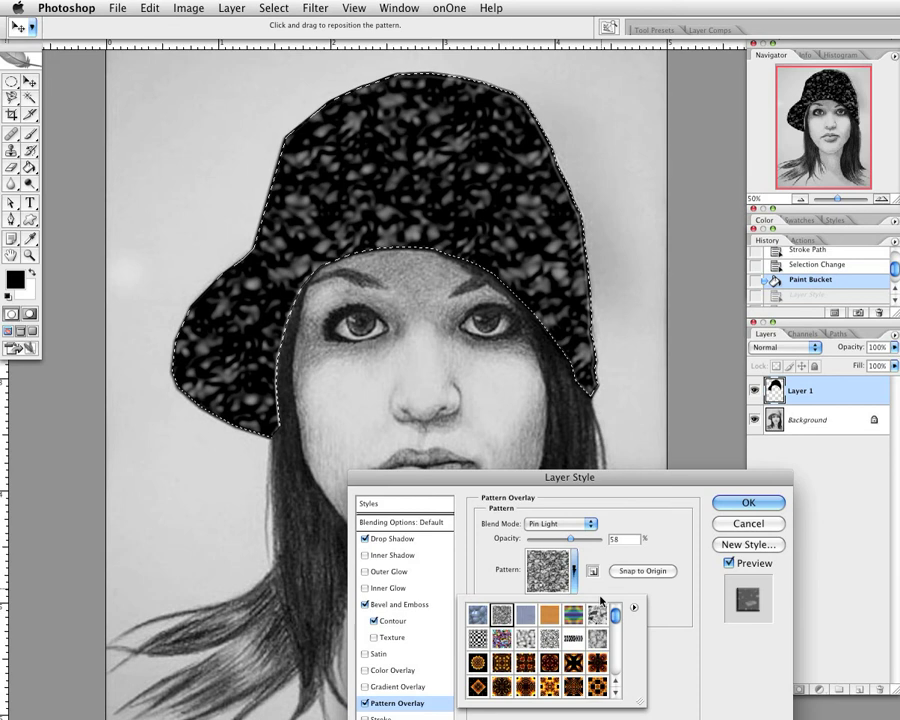
click(606, 592)
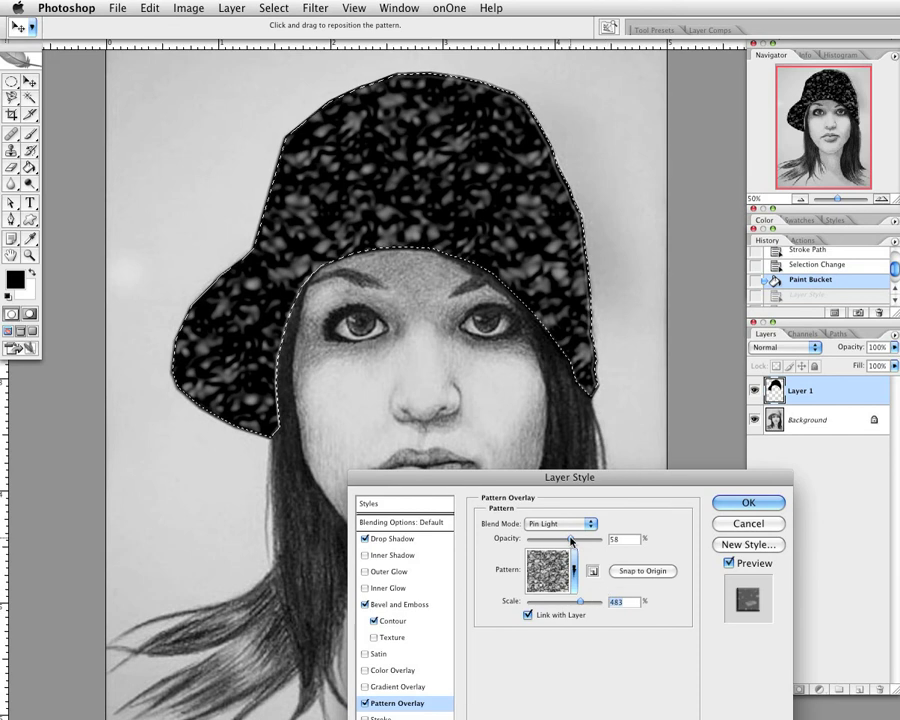
drag(571, 540, 548, 540)
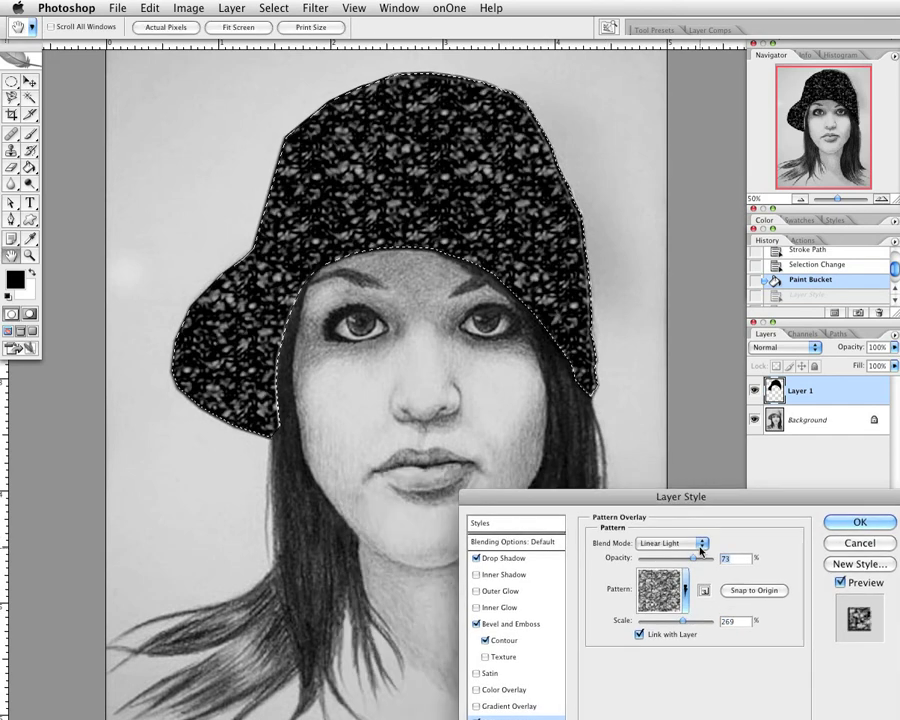
click(700, 545)
click(682, 590)
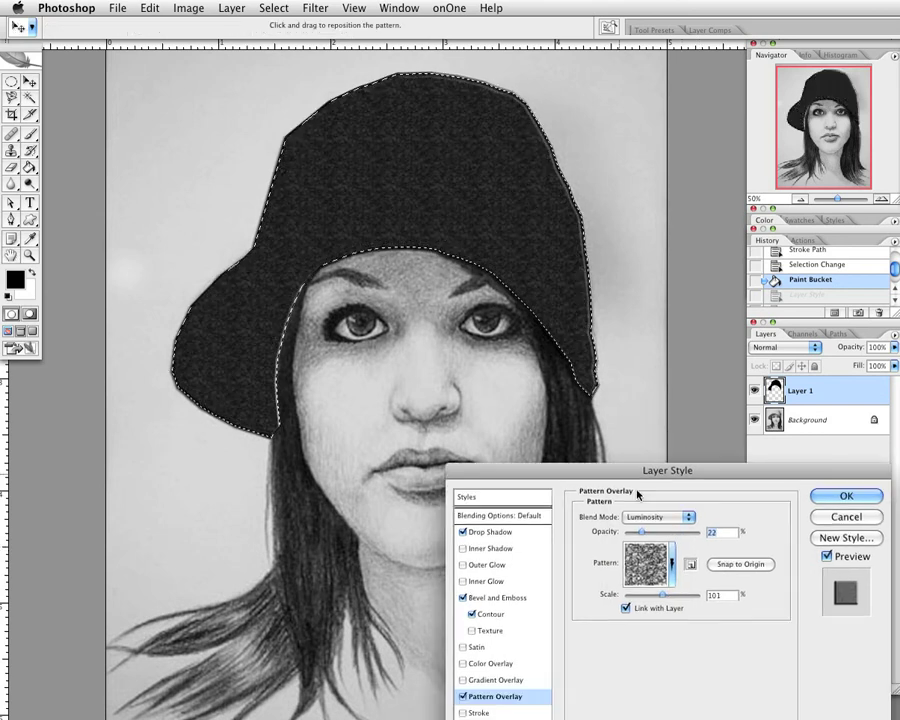
Set the pattern overlay's opacity to 12% and its scale to 85%, and apply the layer style
drag(643, 537, 636, 535)
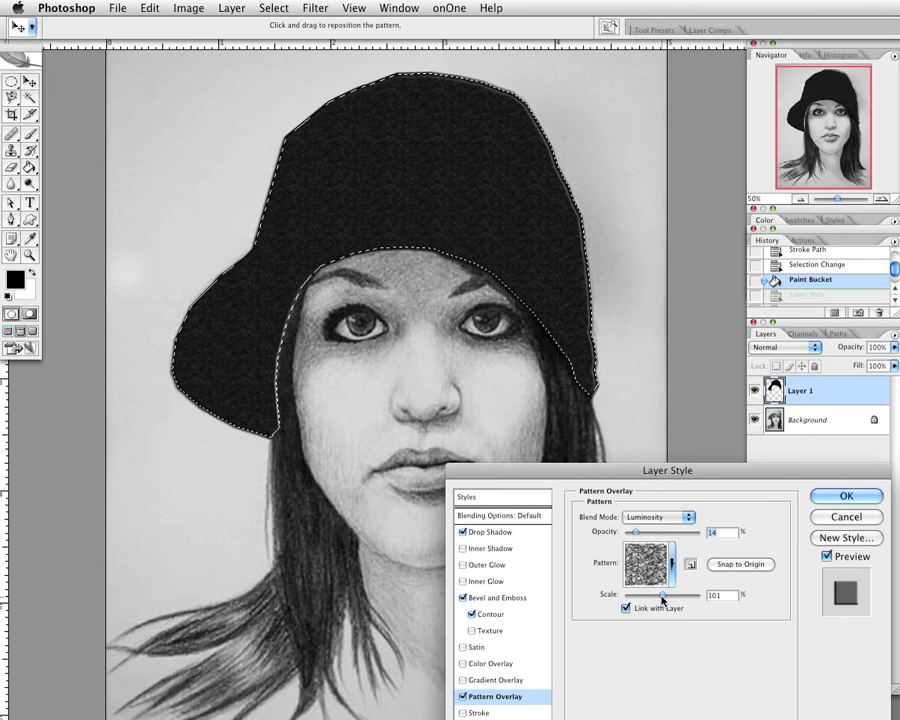
drag(662, 600, 667, 601)
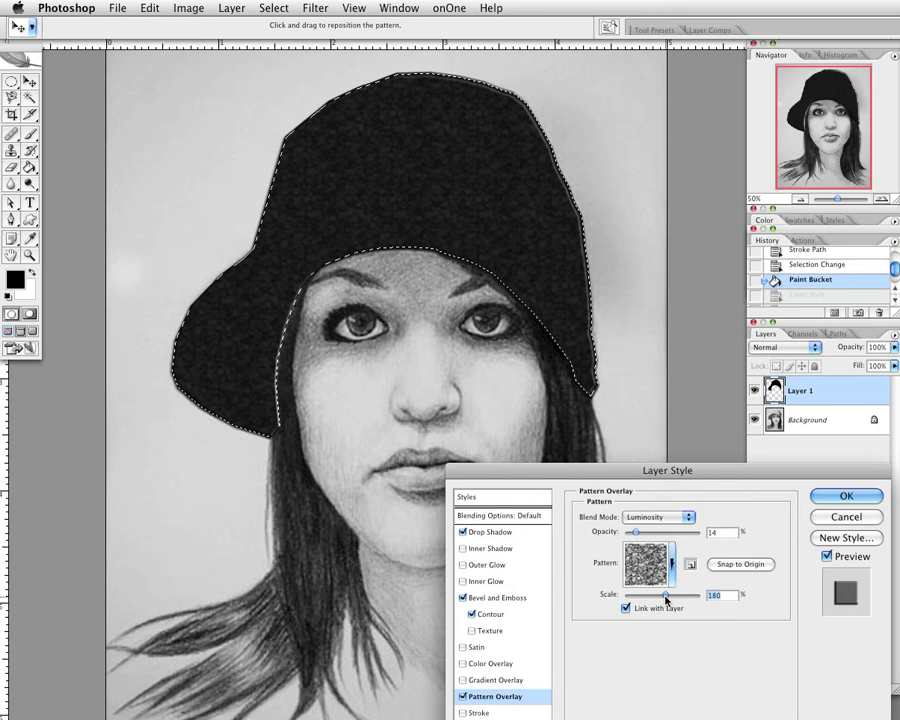
mouse_move(665, 600)
mouse_down()
mouse_move(675, 602)
mouse_move(657, 600)
mouse_up()
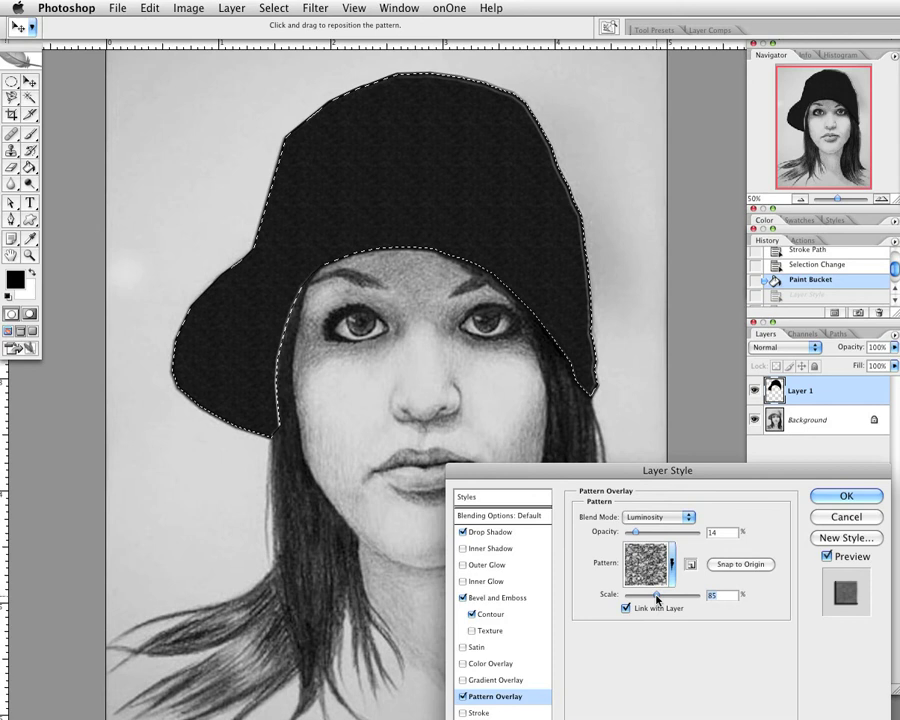
drag(634, 533, 635, 539)
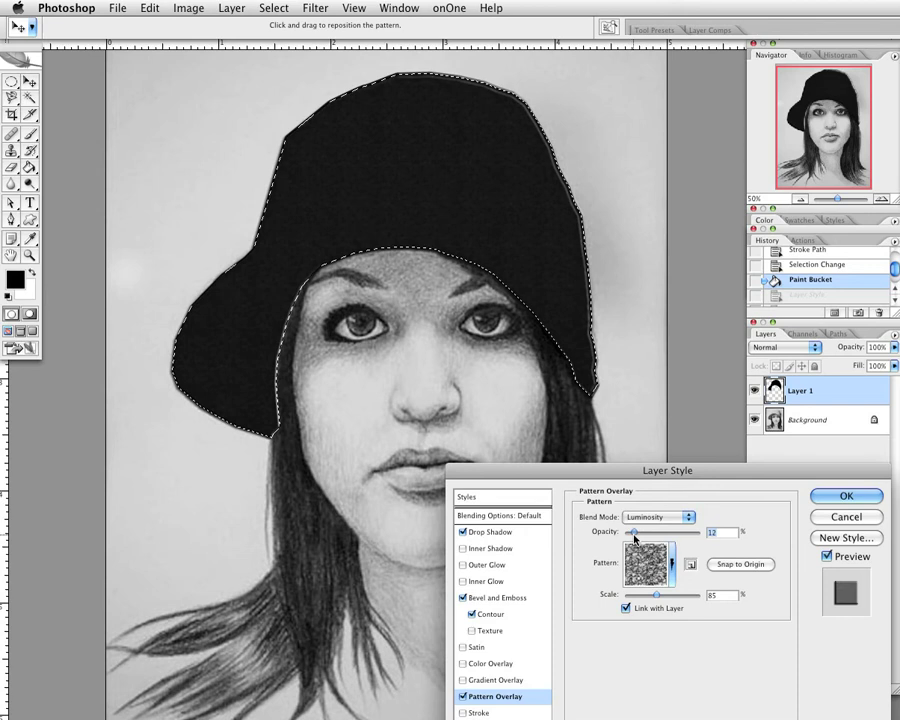
click(841, 496)
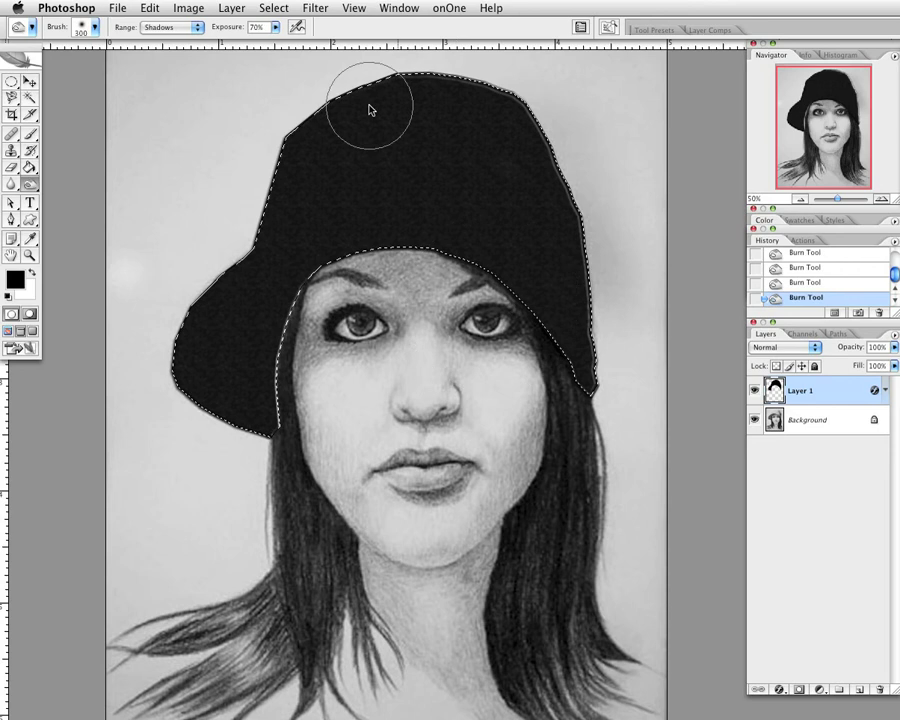
Apply the Texturizer filter to the hat with the Sandstone texture, 133% scaling, relief 16, light from the top and Invert enabled
click(276, 8)
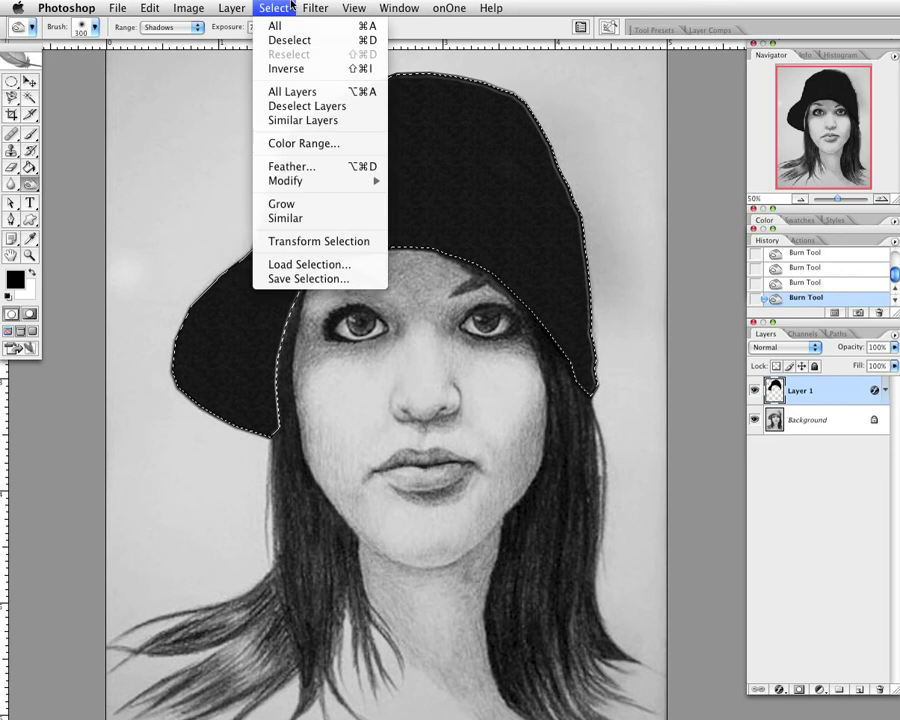
mouse_move(315, 8)
mouse_move(376, 140)
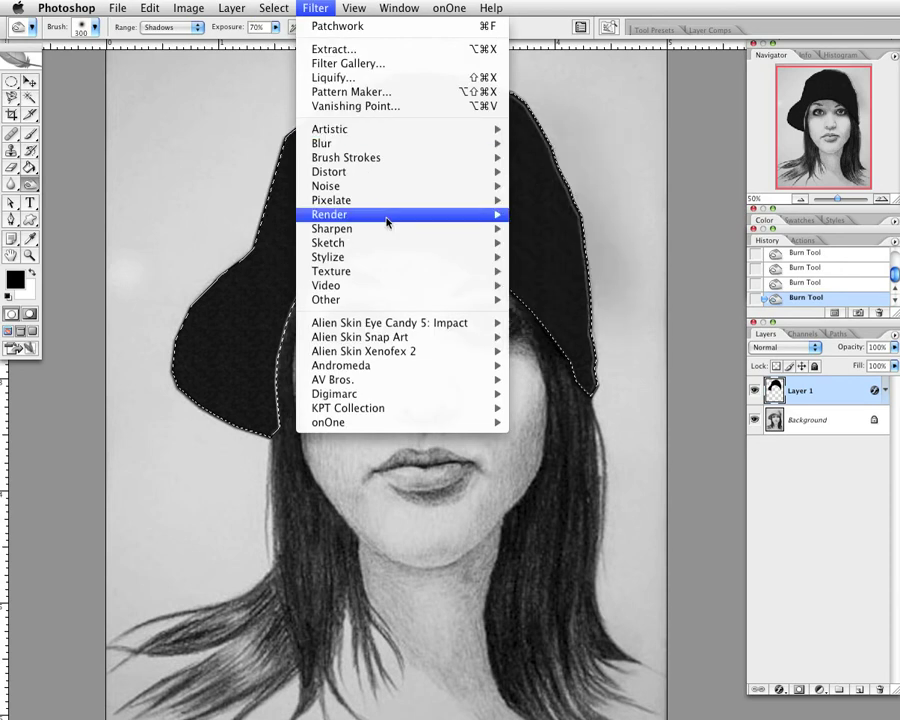
mouse_move(384, 259)
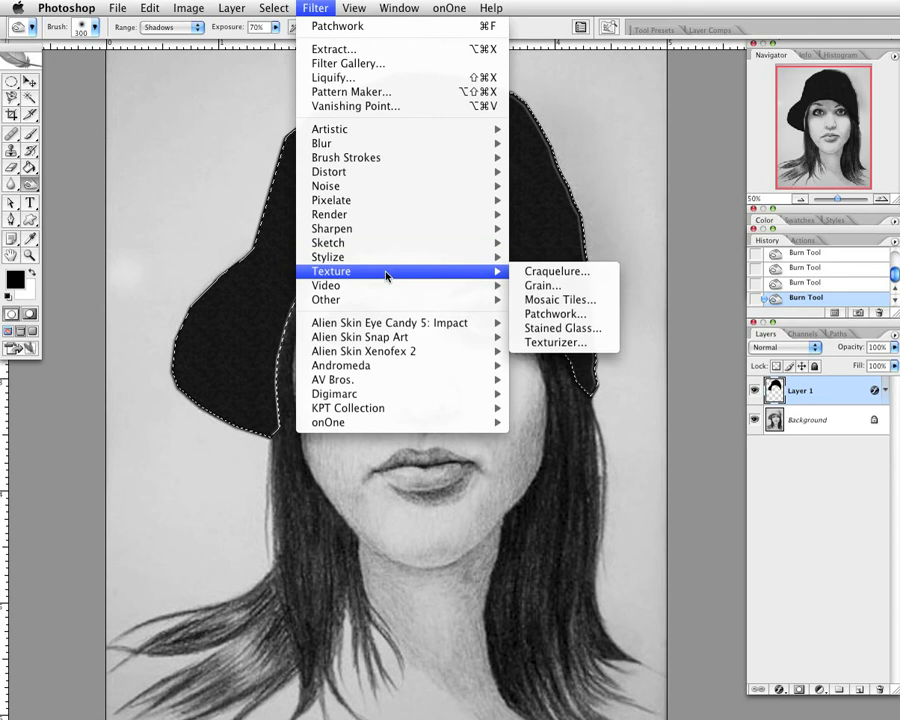
click(563, 273)
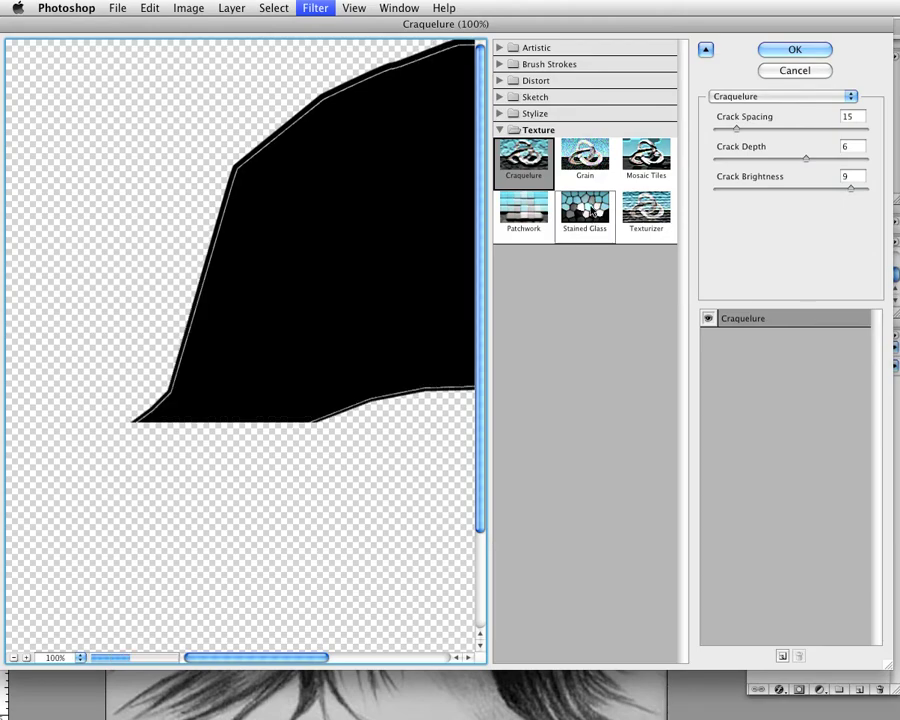
click(646, 210)
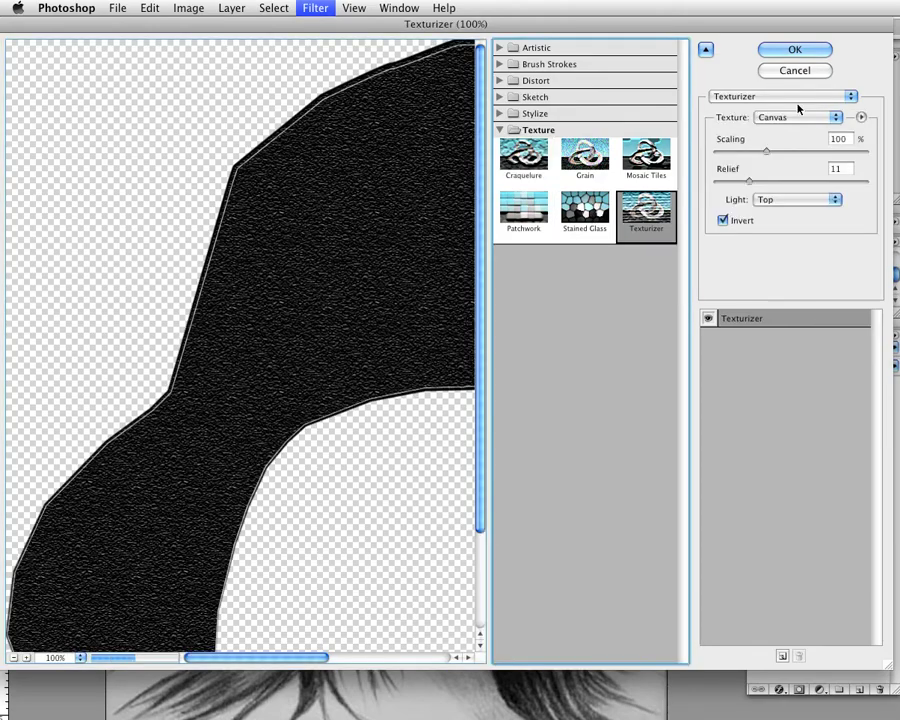
click(796, 117)
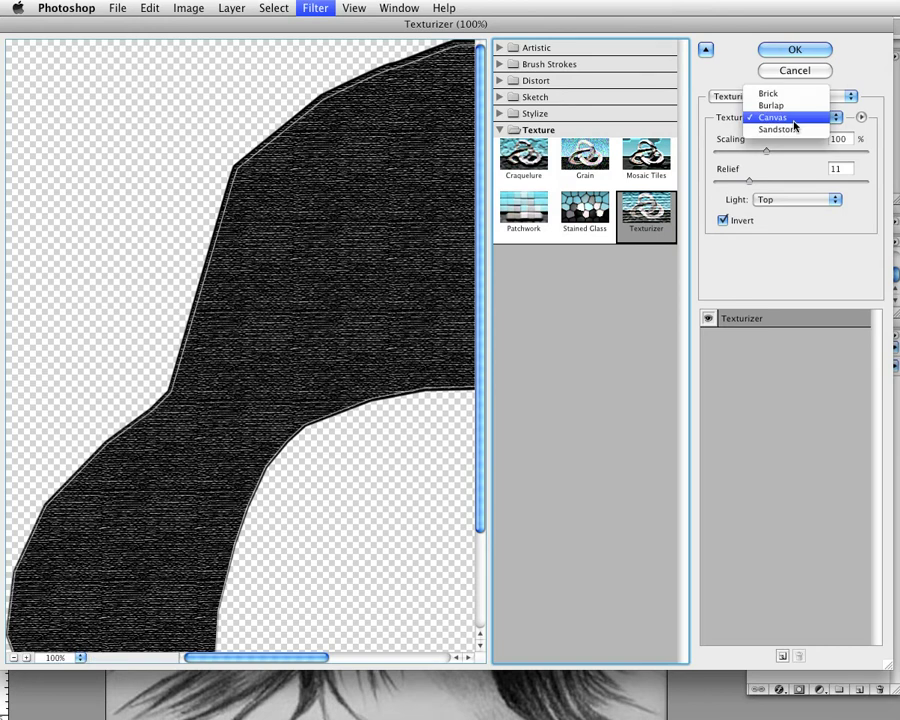
click(790, 129)
drag(771, 150, 767, 181)
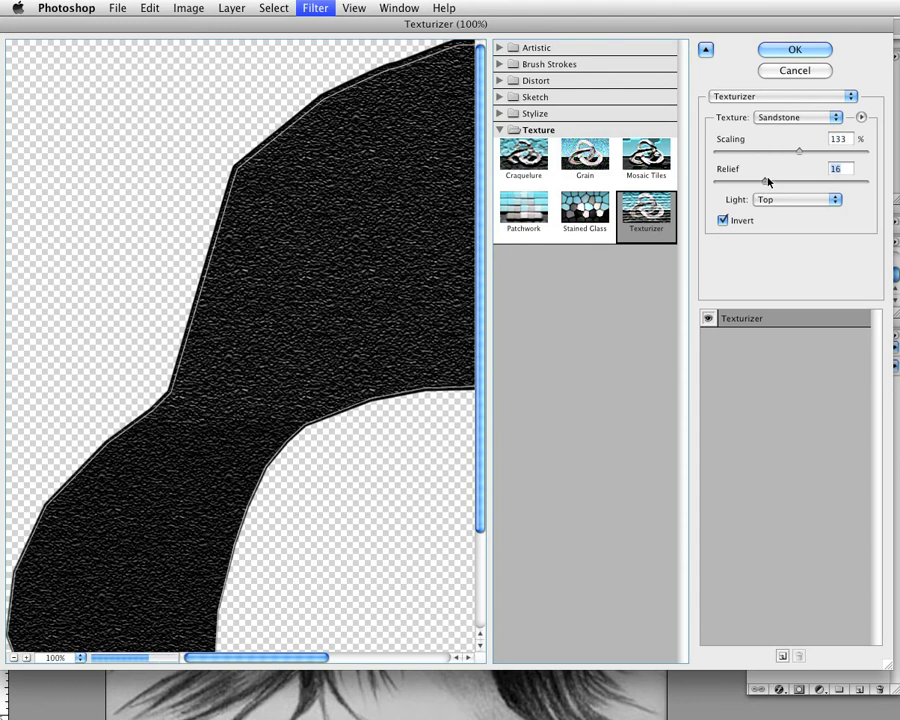
click(796, 74)
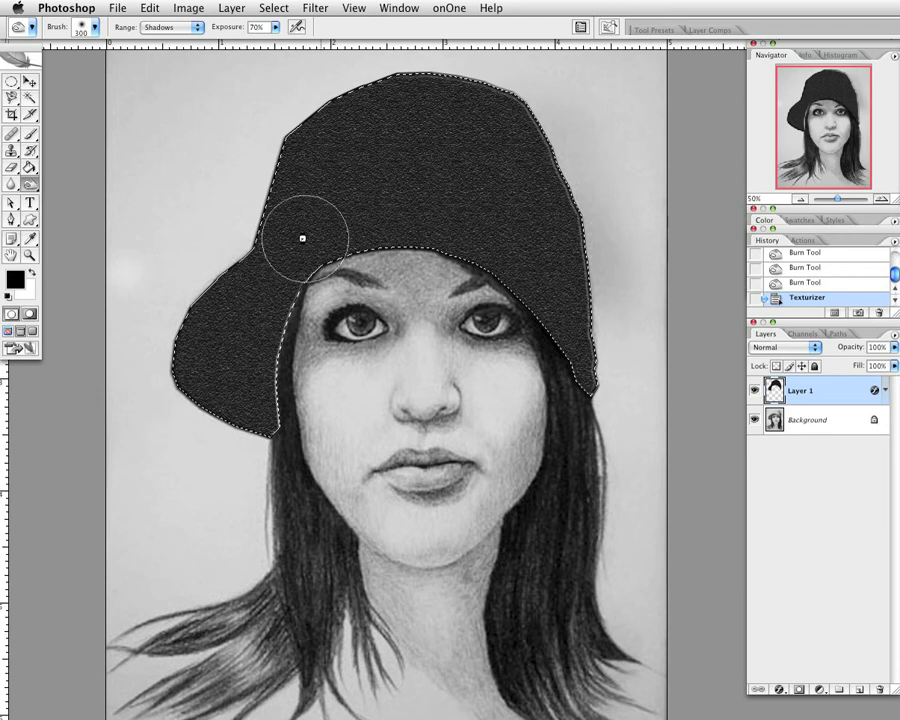
Burn the shadows around the hat's edges, and dodge highlights onto its crown and brim with the Shadows range at 32% exposure
mouse_move(303, 239)
mouse_down()
mouse_move(283, 290)
mouse_move(268, 291)
mouse_move(260, 262)
mouse_move(262, 307)
mouse_move(284, 222)
mouse_up()
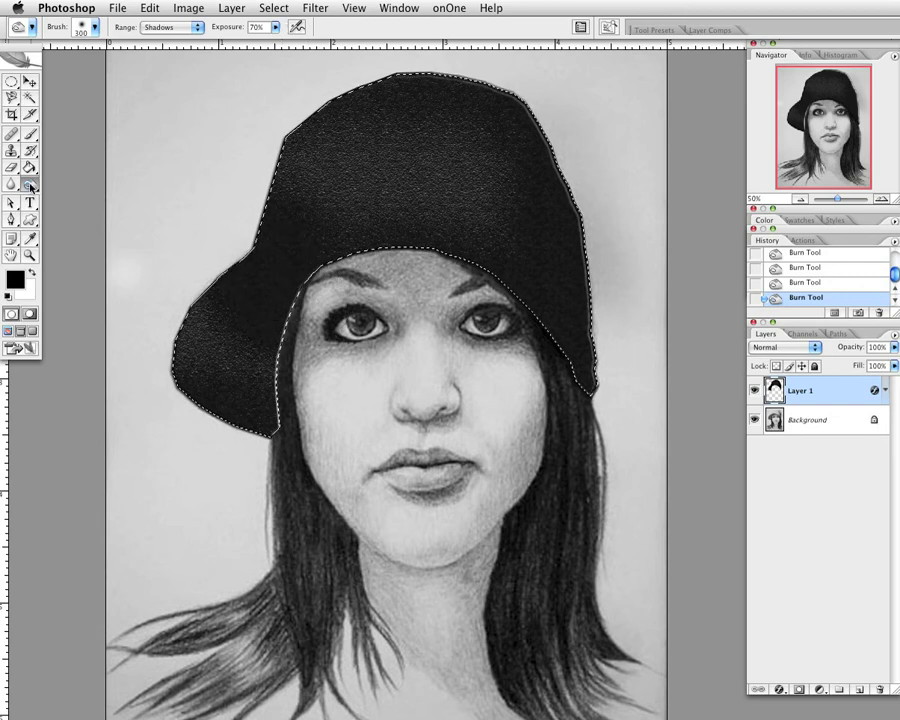
drag(30, 186, 66, 176)
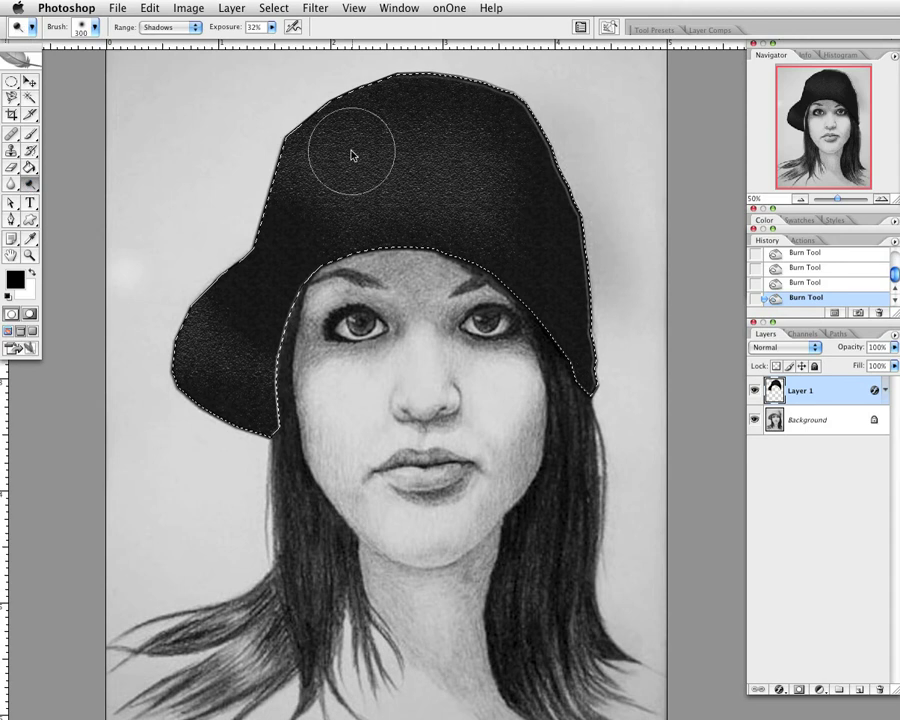
drag(351, 155, 415, 183)
mouse_move(415, 183)
mouse_down()
mouse_move(435, 185)
mouse_move(292, 192)
mouse_up()
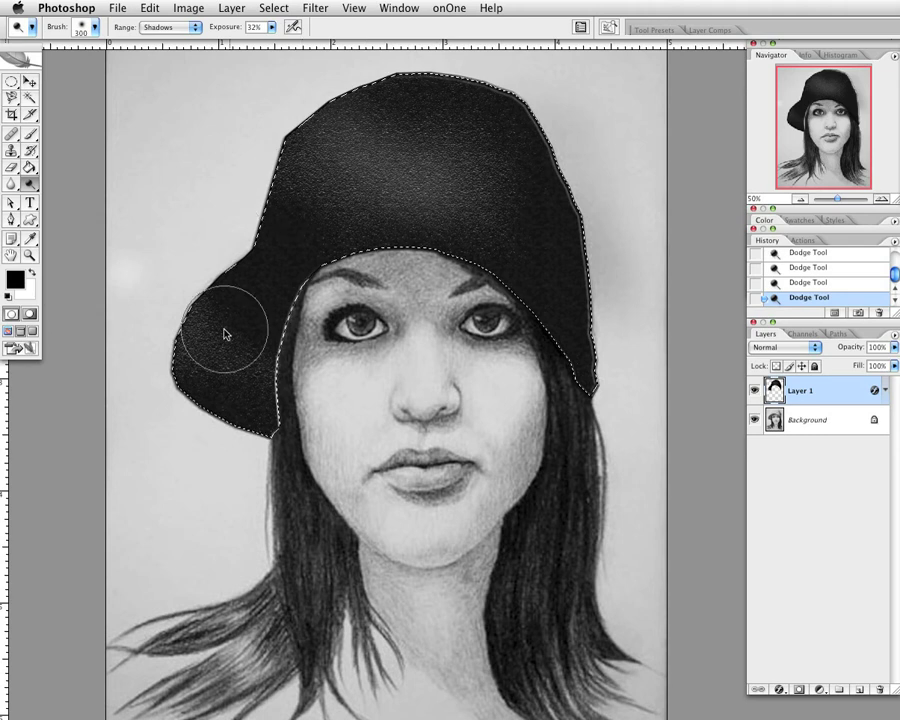
drag(224, 334, 148, 287)
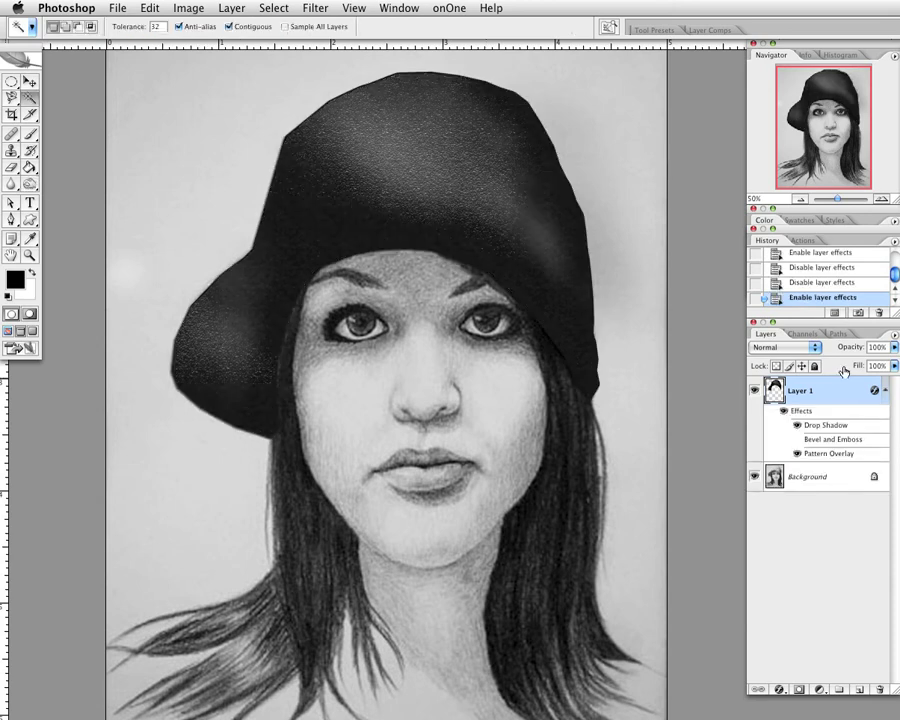
Apply a Gaussian Blur with a 1.5-pixel radius to the hat layer and compare it with the state before the blur
click(312, 7)
mouse_move(330, 143)
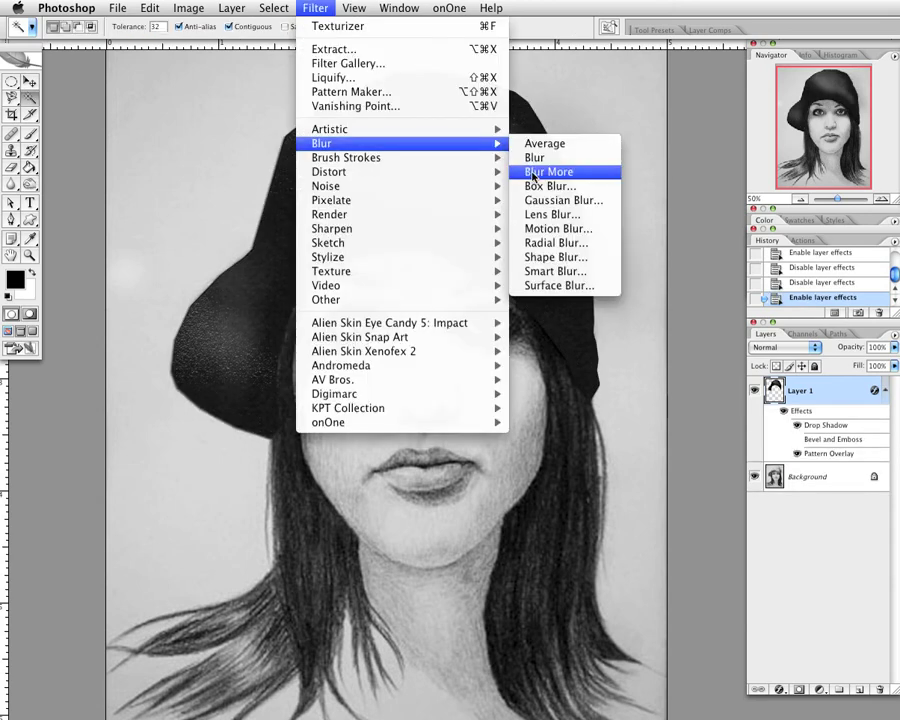
click(545, 186)
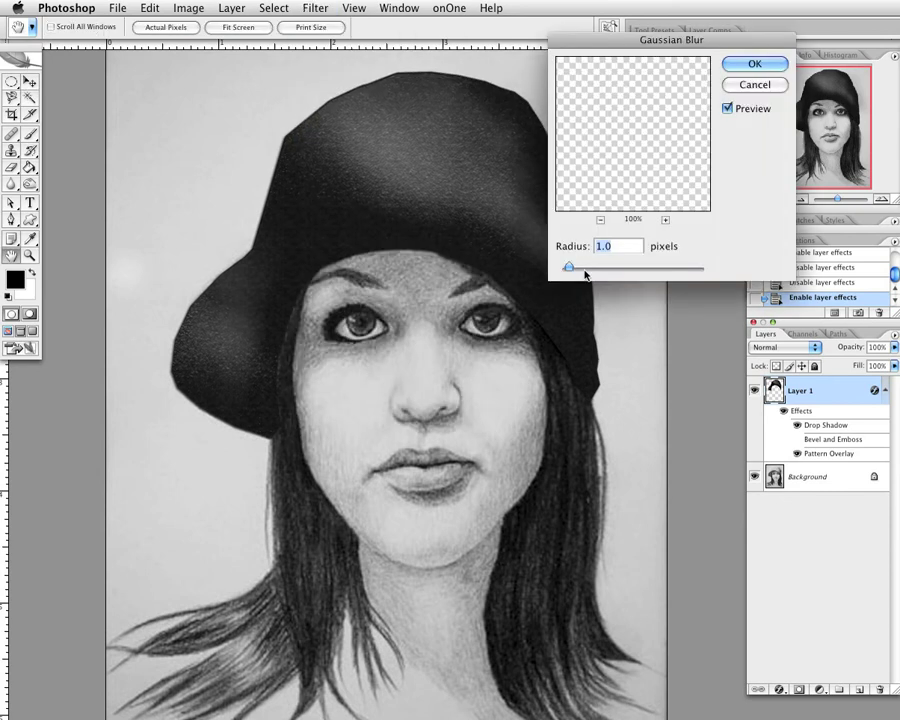
drag(568, 268, 573, 270)
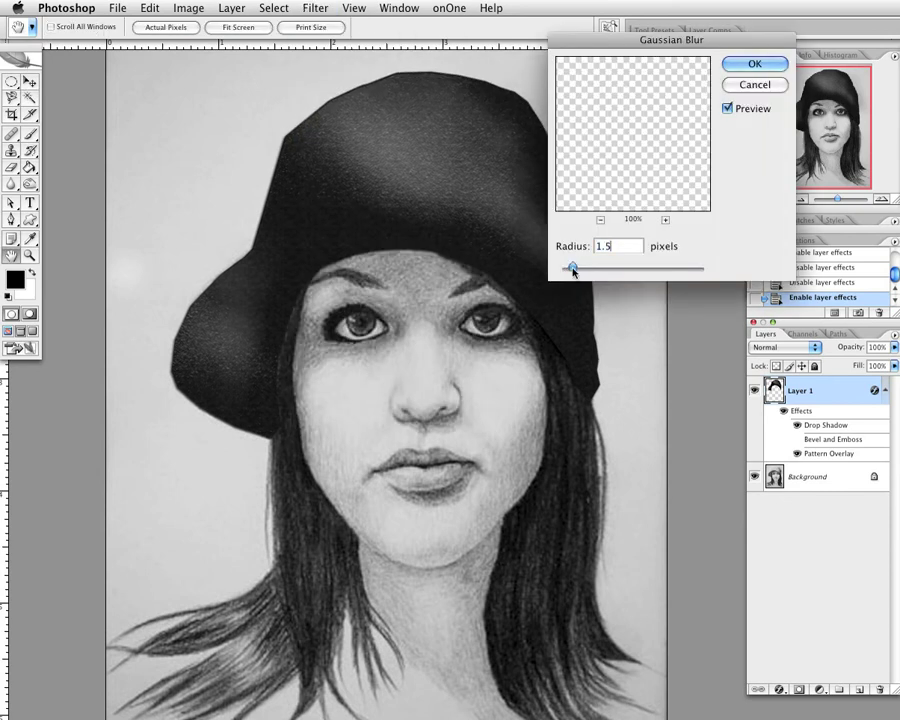
click(755, 64)
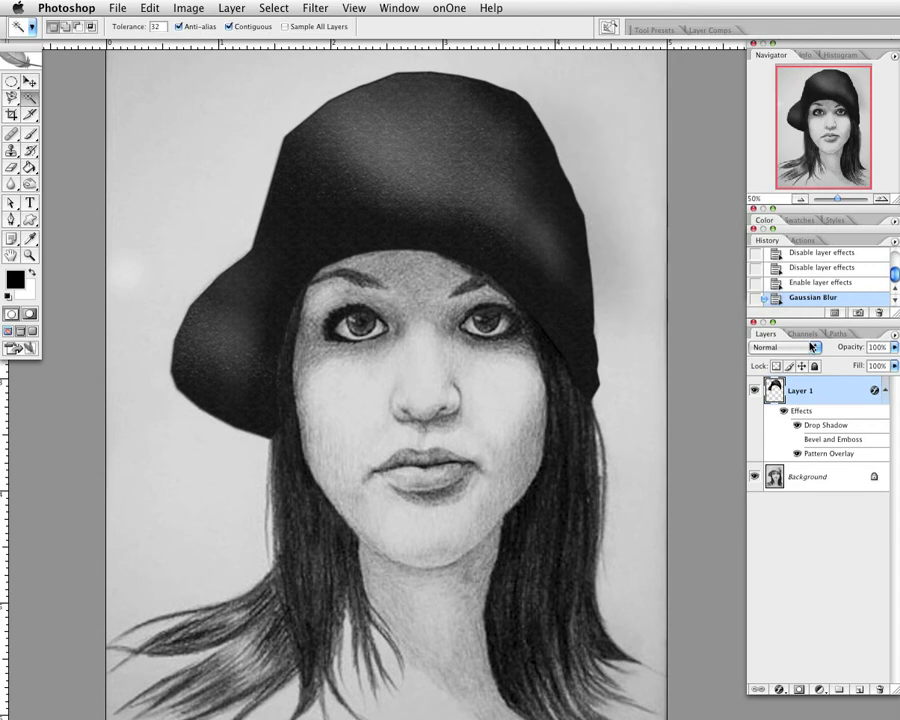
click(810, 283)
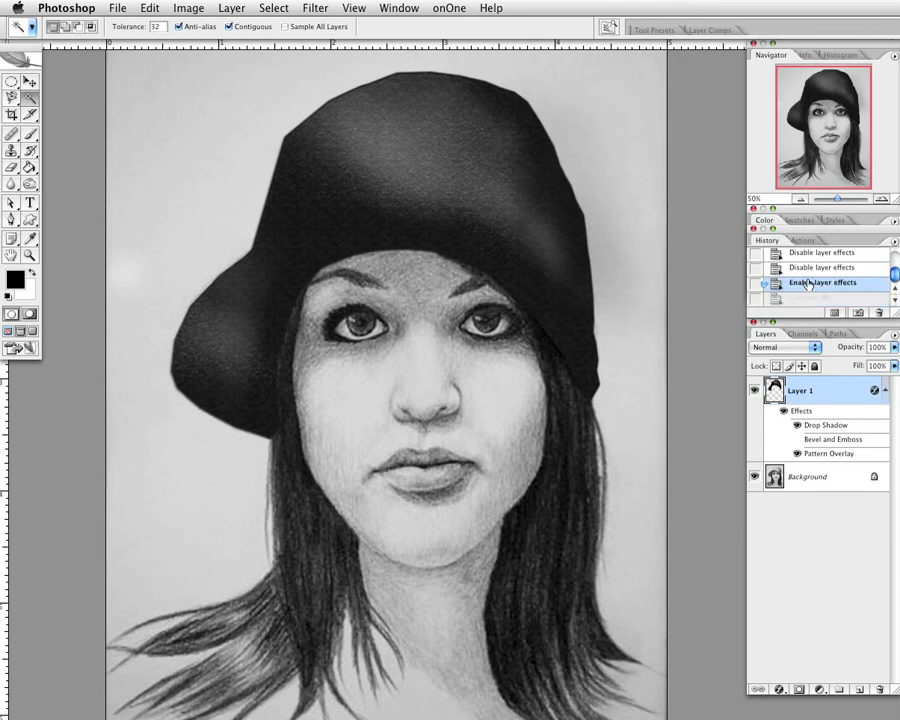
click(799, 298)
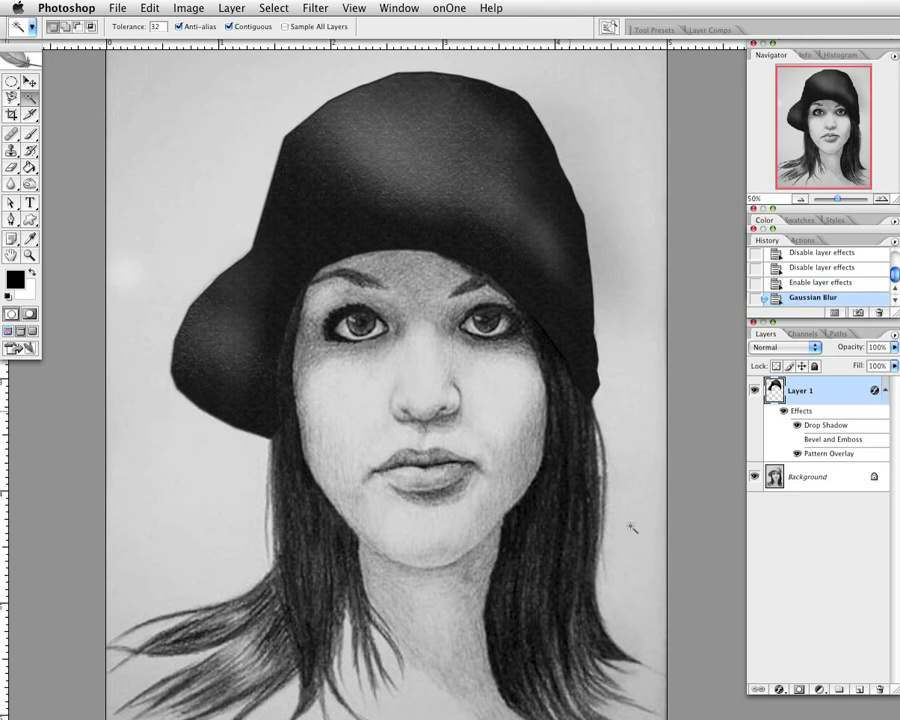
Convert the locked Background into a regular layer and set its blend mode to Multiply
double_click(872, 479)
click(846, 310)
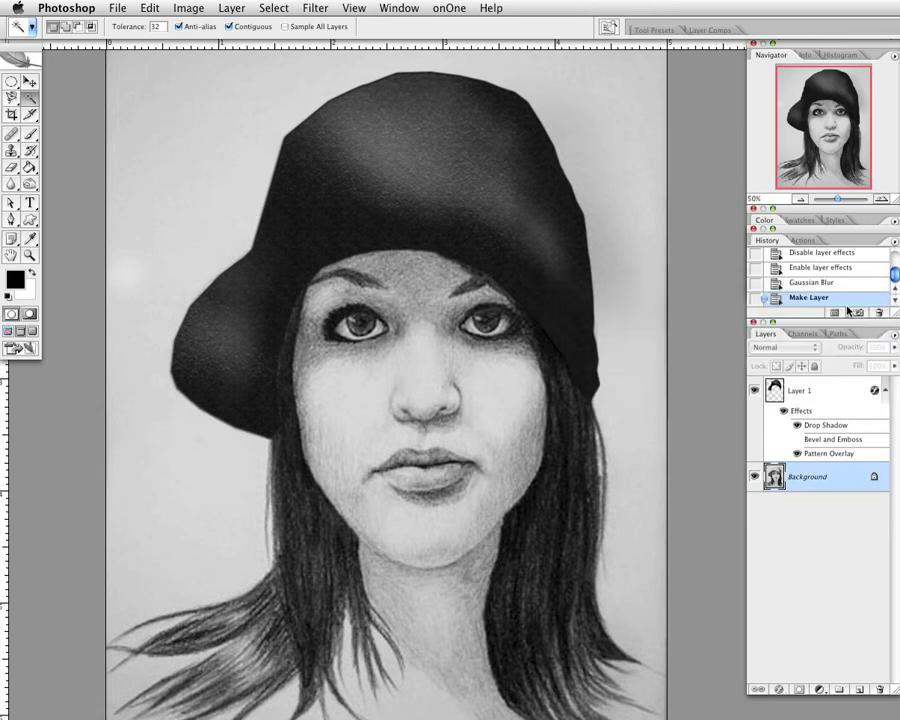
click(790, 347)
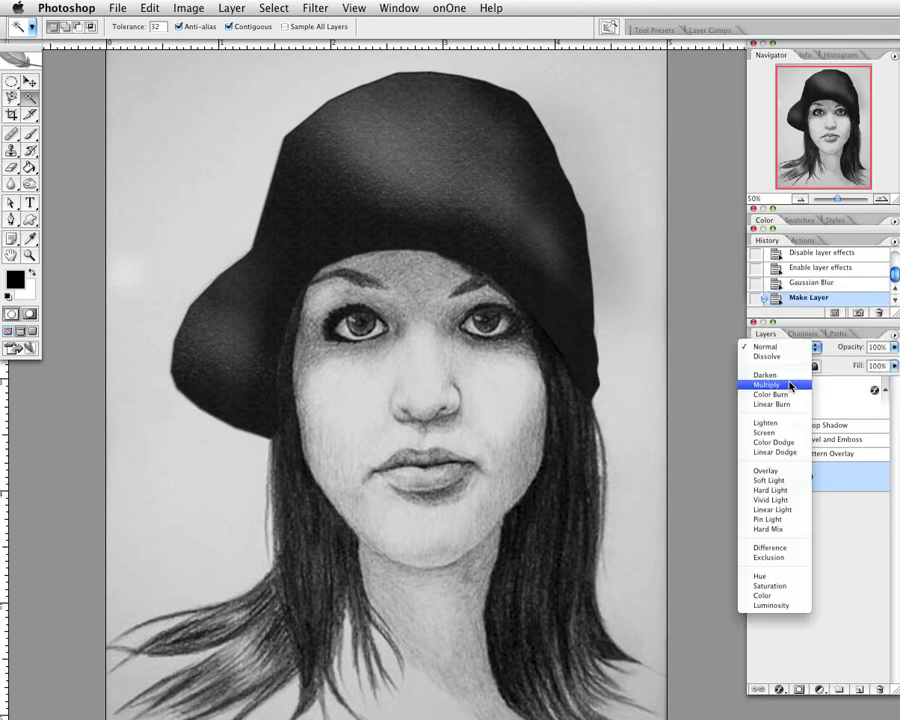
click(786, 385)
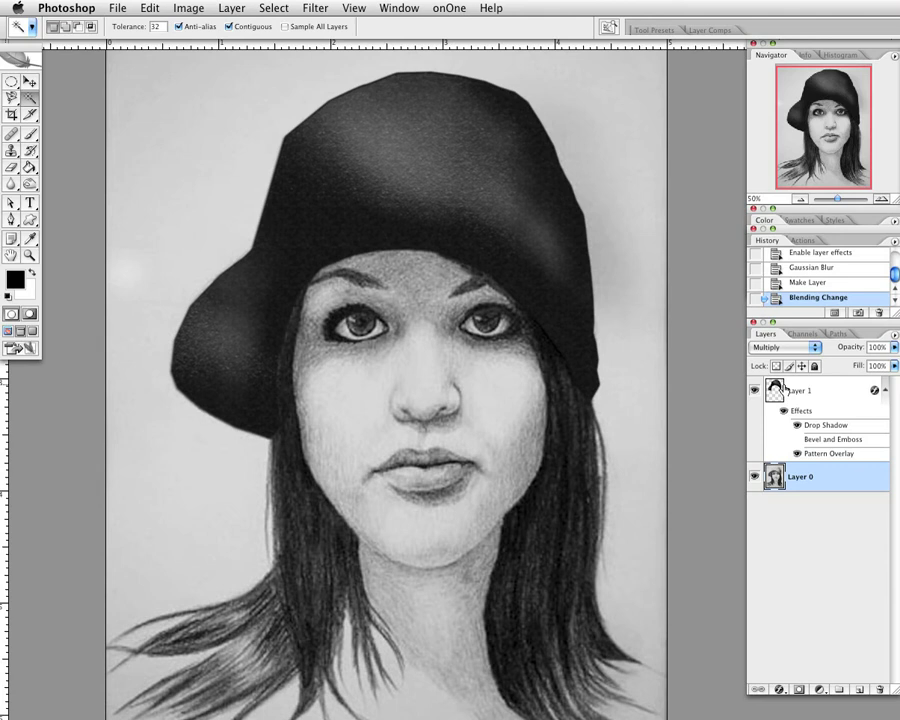
click(814, 348)
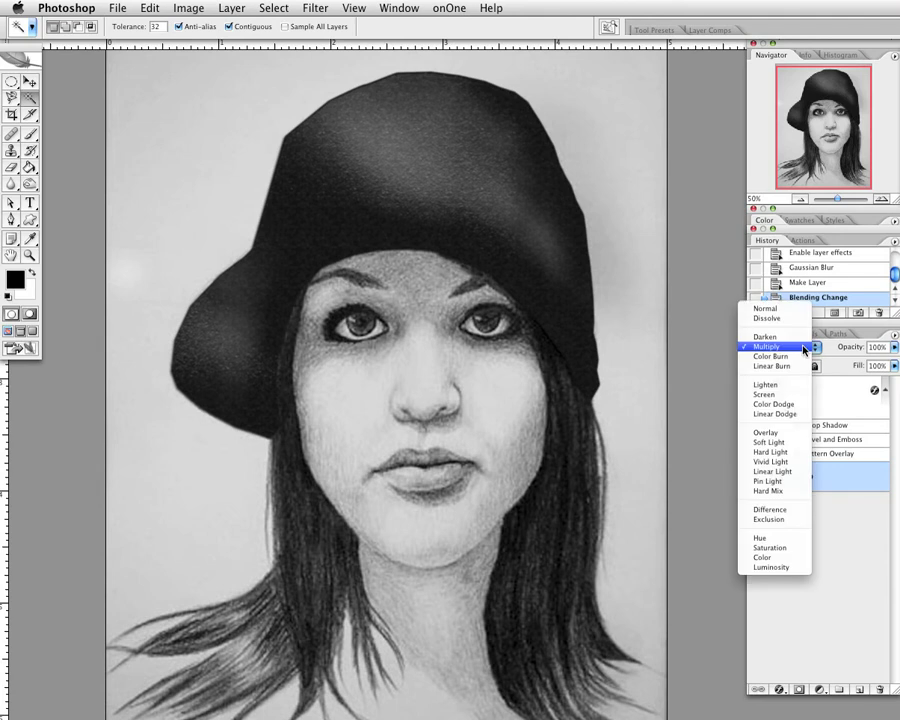
click(804, 348)
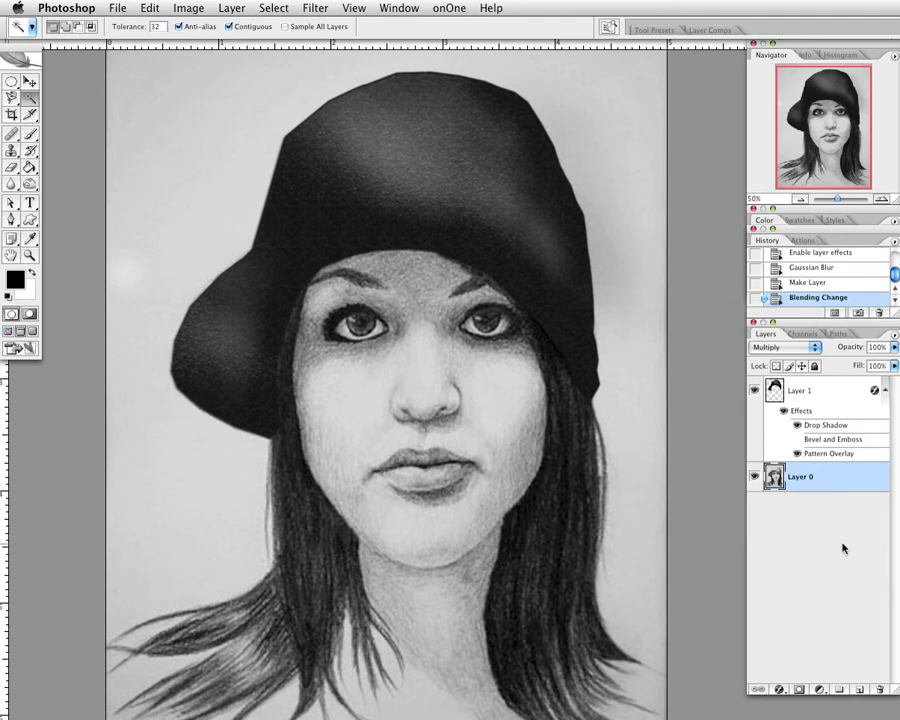
Add a new empty layer and move it beneath the portrait layer
click(857, 690)
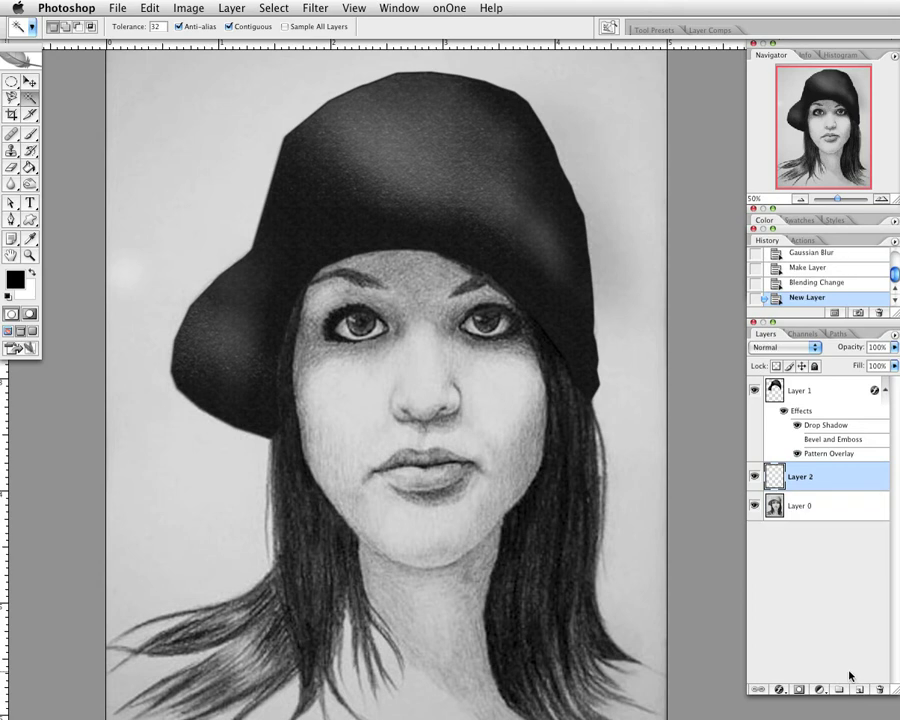
drag(831, 482, 824, 532)
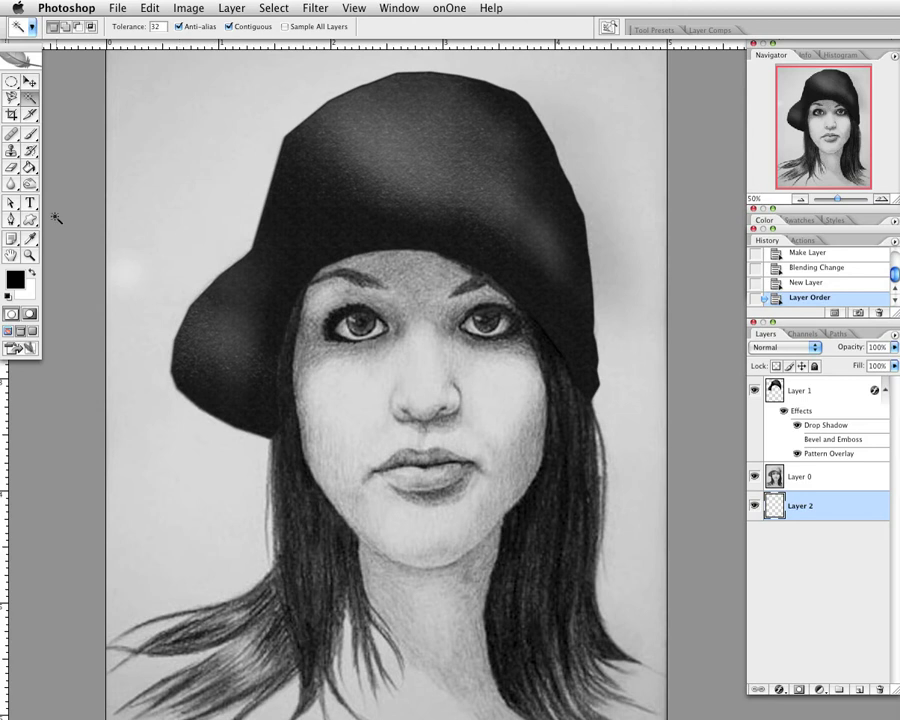
Set the foreground color to pale cream, hex efe4c3, for the skin
click(21, 273)
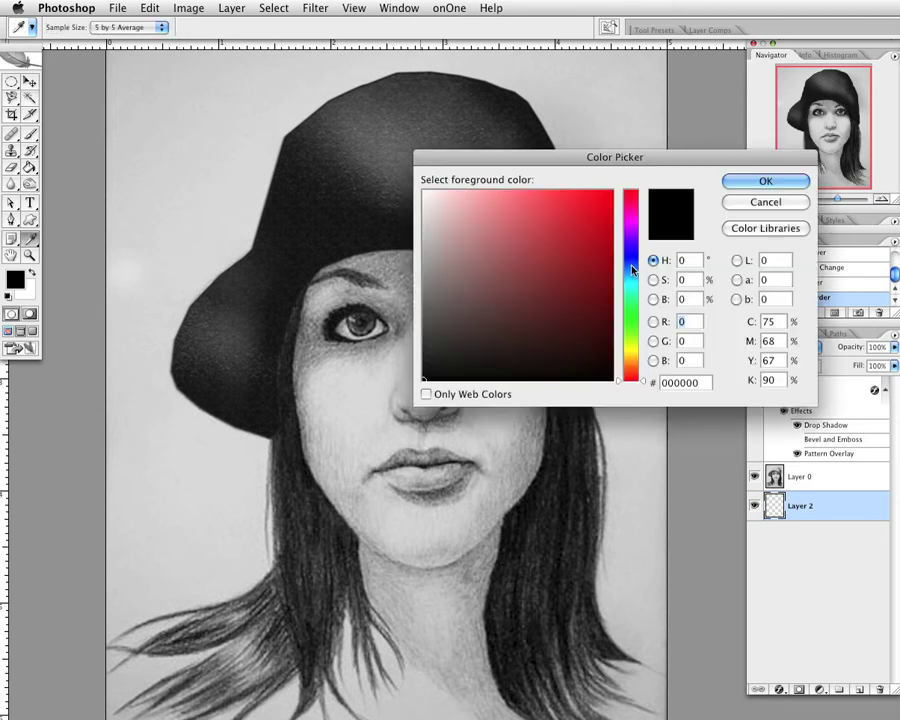
drag(632, 362, 632, 352)
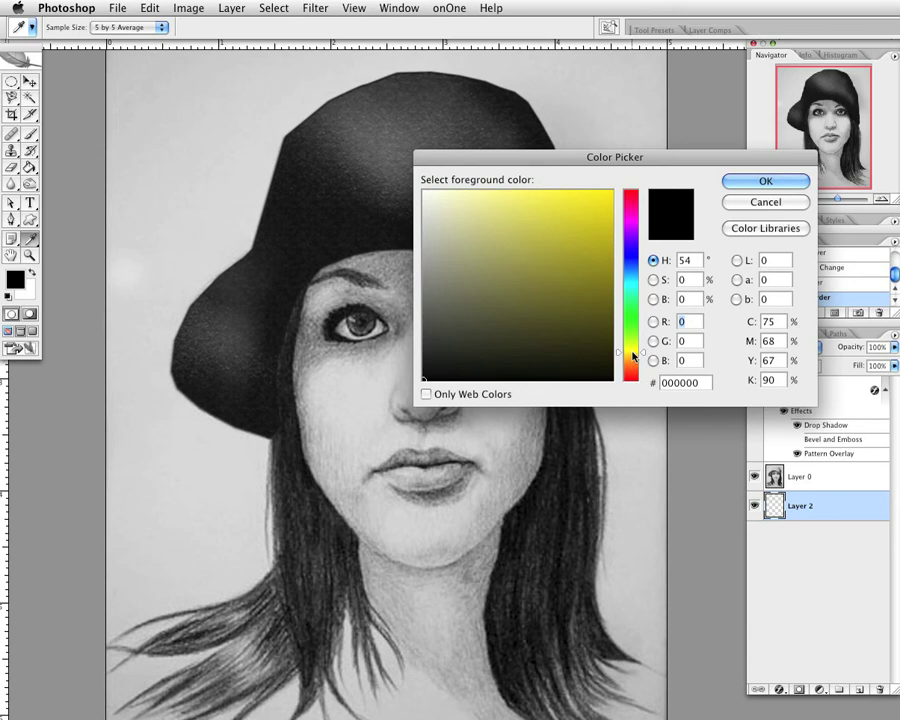
click(445, 201)
click(457, 202)
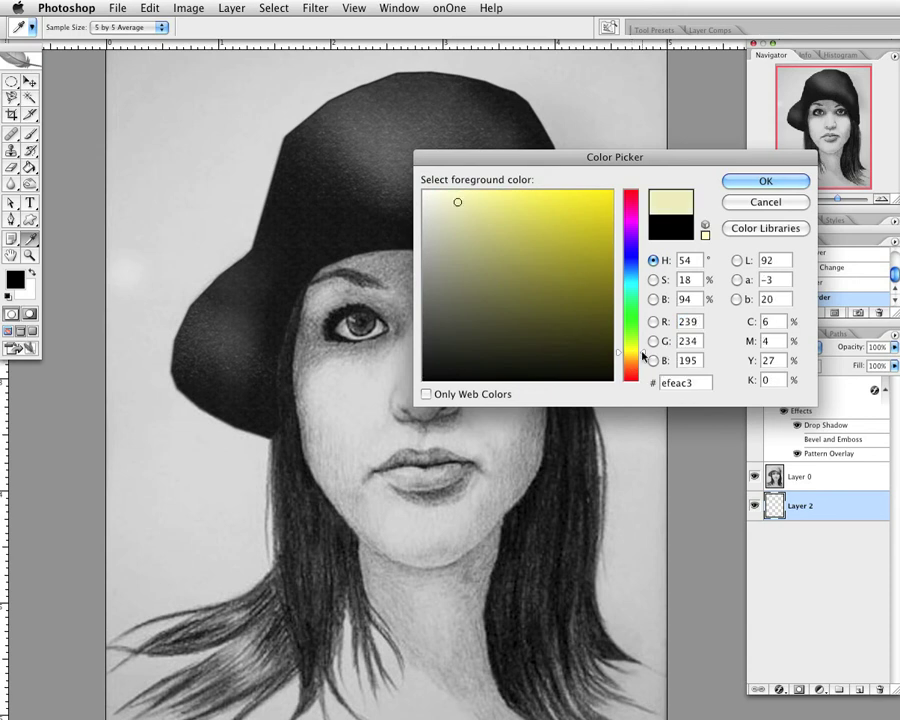
drag(643, 355, 640, 360)
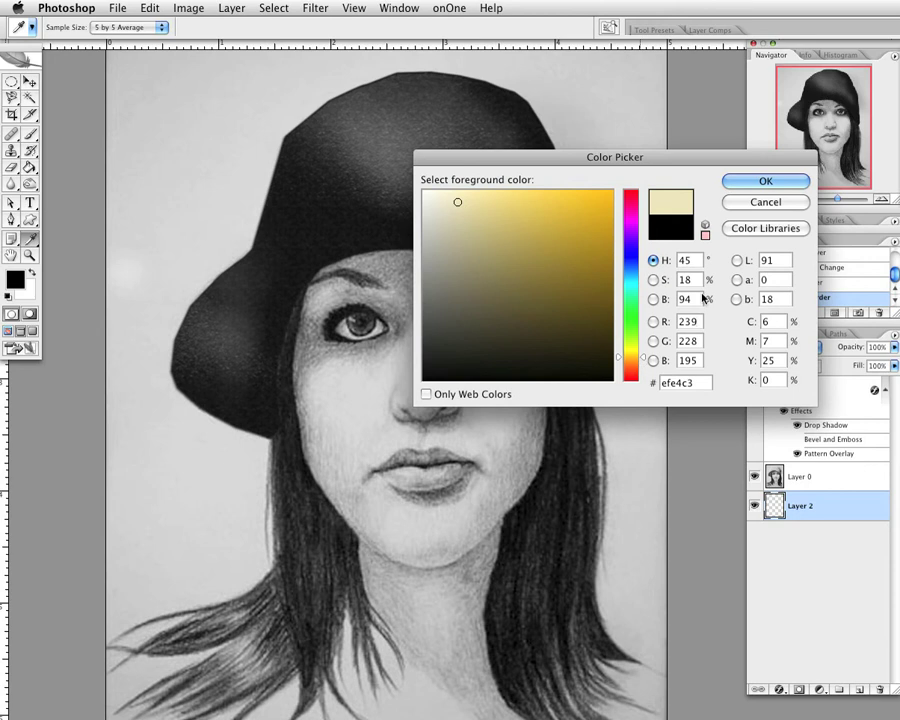
click(764, 181)
Paint the face, neck and shoulders cream on Layer 2 with a 300-pixel brush at 78% opacity
key(w)
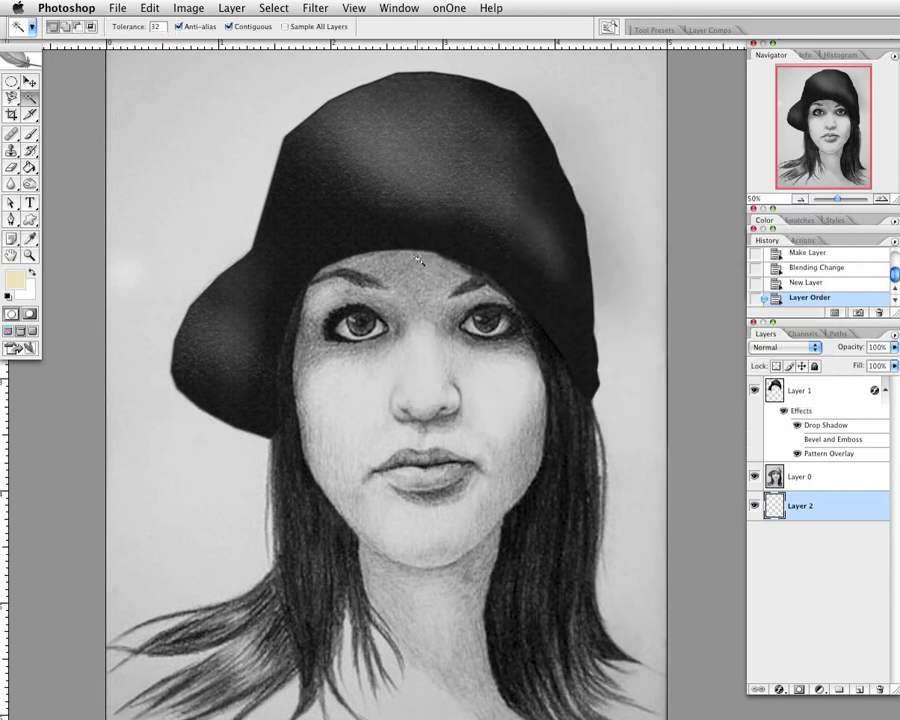
click(29, 133)
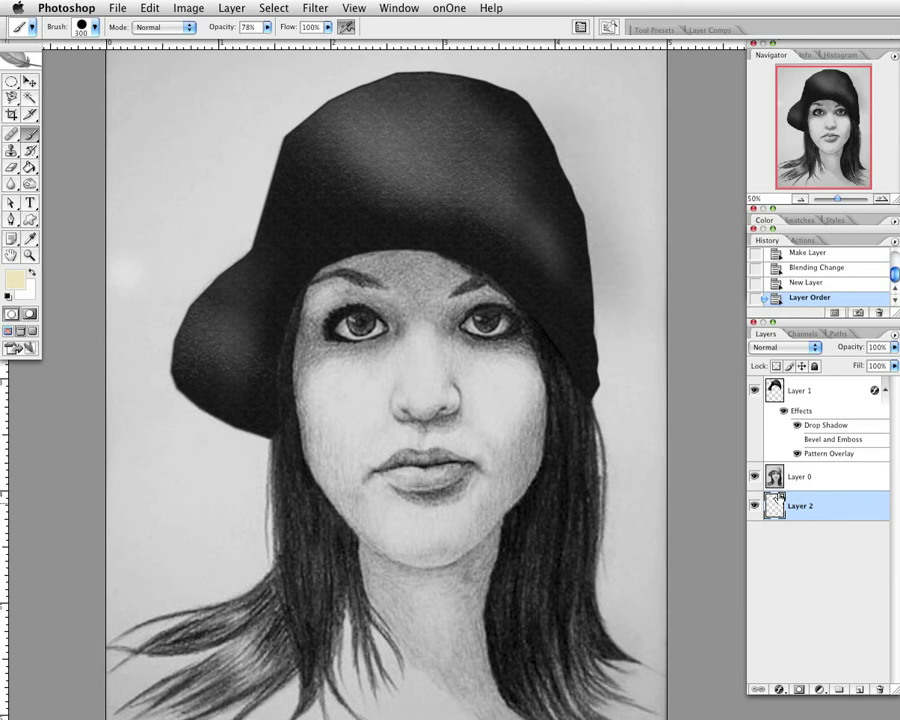
mouse_move(500, 396)
mouse_down()
mouse_move(456, 327)
mouse_move(381, 286)
mouse_move(362, 299)
mouse_move(341, 367)
mouse_move(350, 427)
mouse_move(390, 509)
mouse_move(465, 437)
mouse_move(488, 444)
mouse_move(486, 481)
mouse_move(415, 594)
mouse_move(445, 612)
mouse_move(512, 719)
mouse_move(625, 705)
mouse_move(615, 715)
mouse_move(432, 700)
mouse_up()
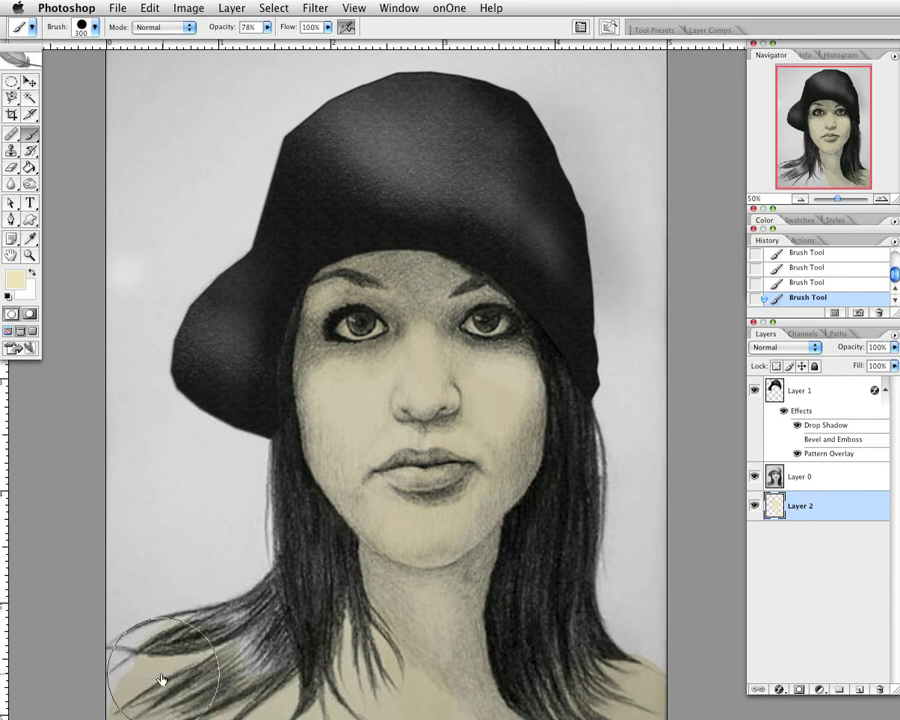
drag(162, 676, 198, 719)
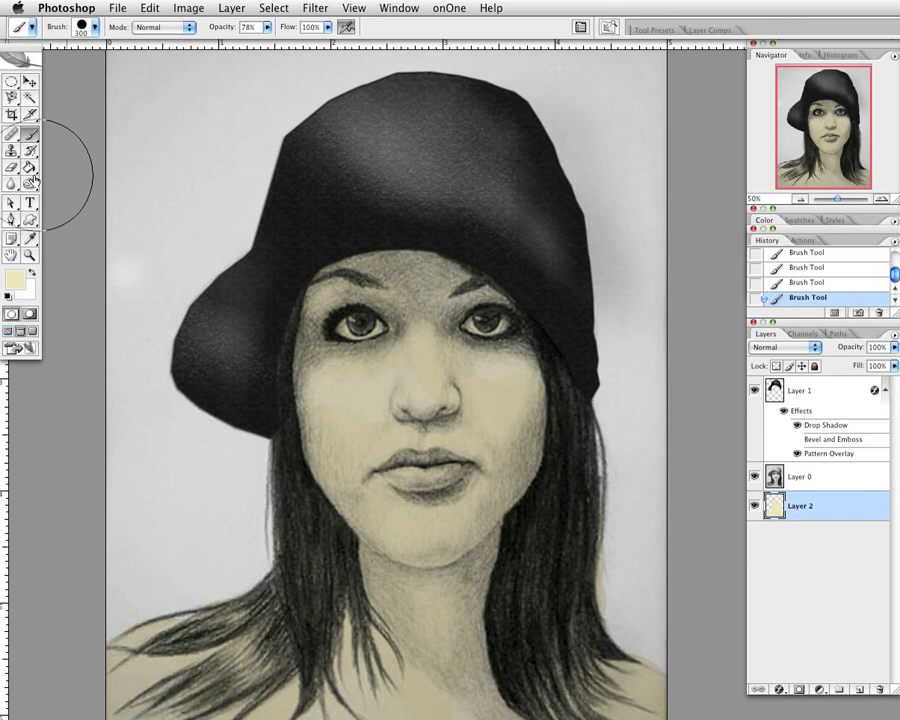
Erase the cream spill along the outer edge of the hair and above the right-hand shoulder with a 70-pixel eraser
scroll(307, 494, up, 1)
key(e)
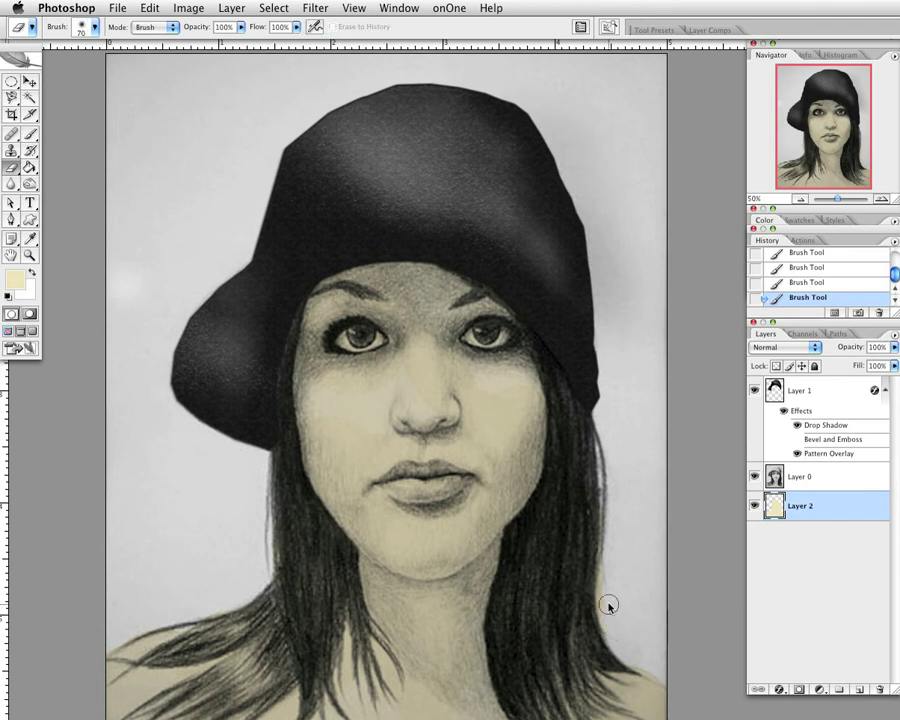
mouse_move(612, 569)
mouse_down()
mouse_move(614, 554)
mouse_move(648, 657)
mouse_up()
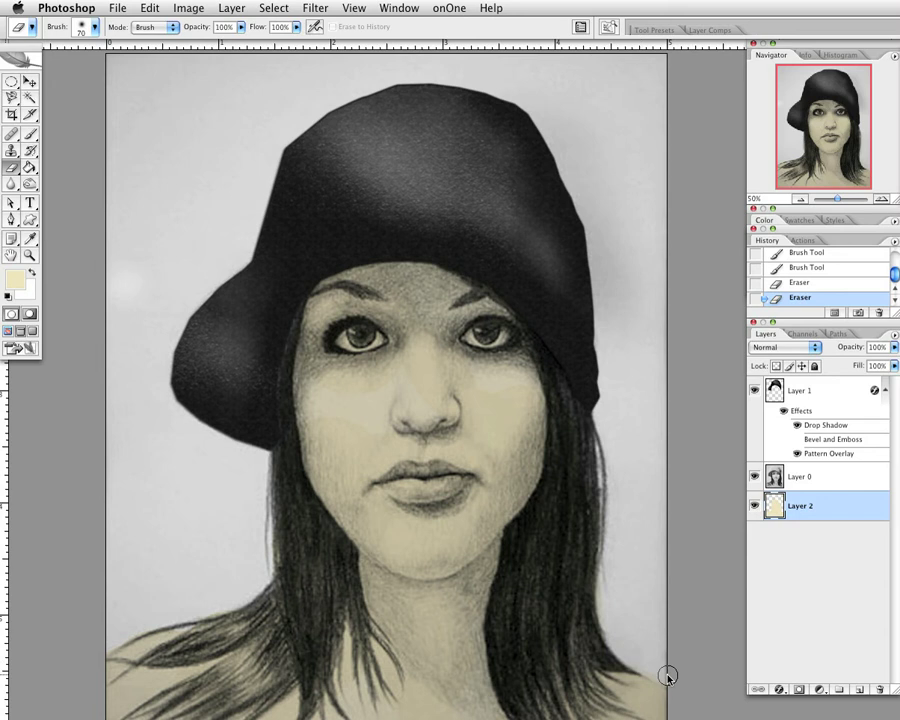
drag(635, 661, 646, 665)
Erase the cream skin color from the lips with the 70-pixel eraser
scroll(412, 600, down, 3)
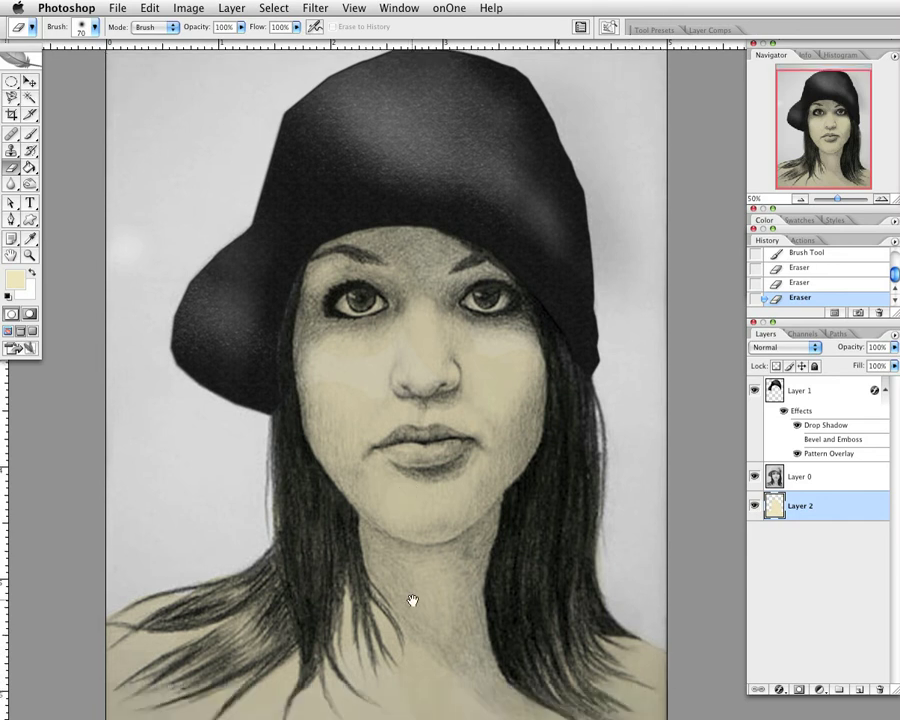
drag(412, 600, 399, 512)
key(super+minus)
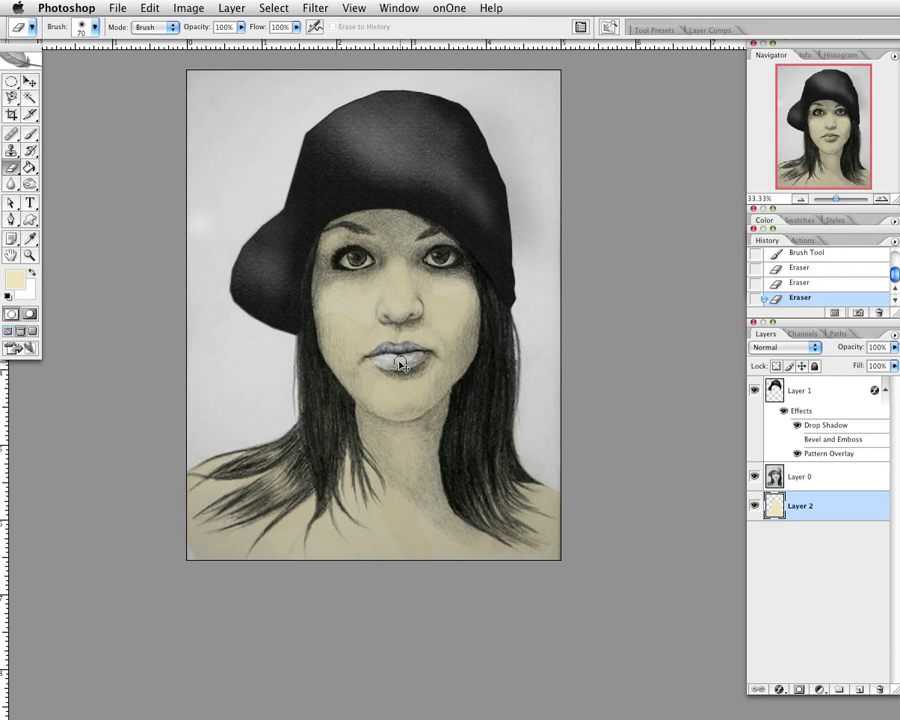
click(399, 364)
key(super+equal)
key(super+equal)
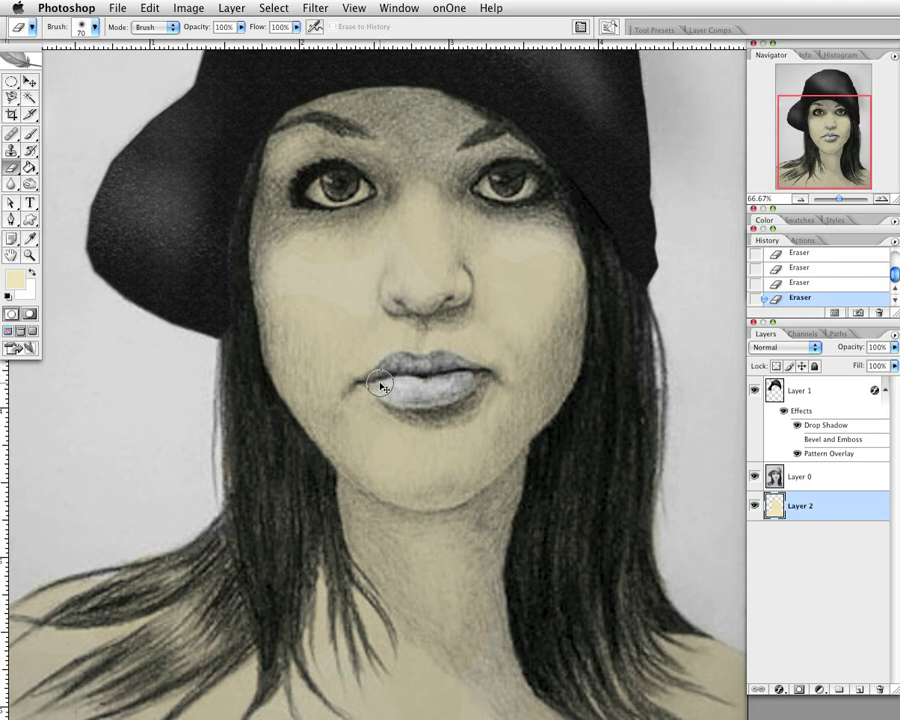
Add a new layer above the skin color layer, and name the painted layer Skin and the new one Lips
click(857, 690)
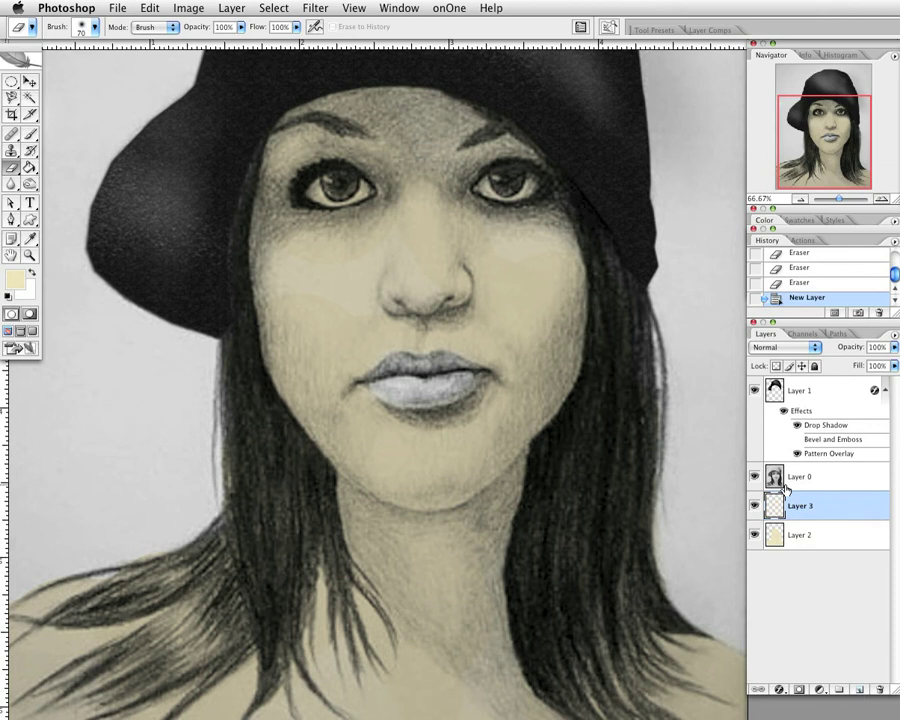
double_click(805, 535)
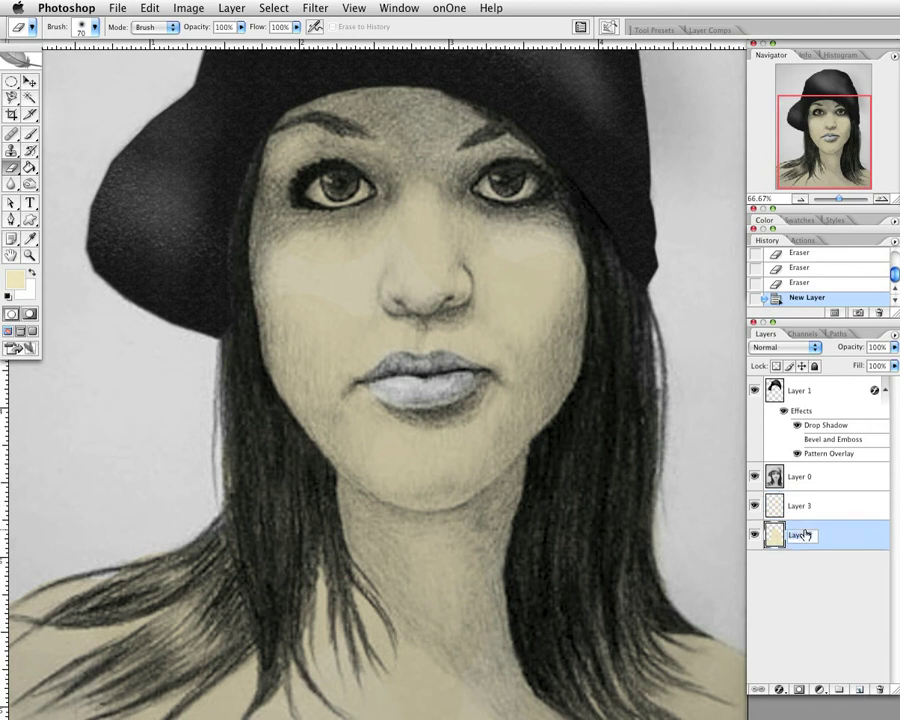
text(Skin)
click(806, 505)
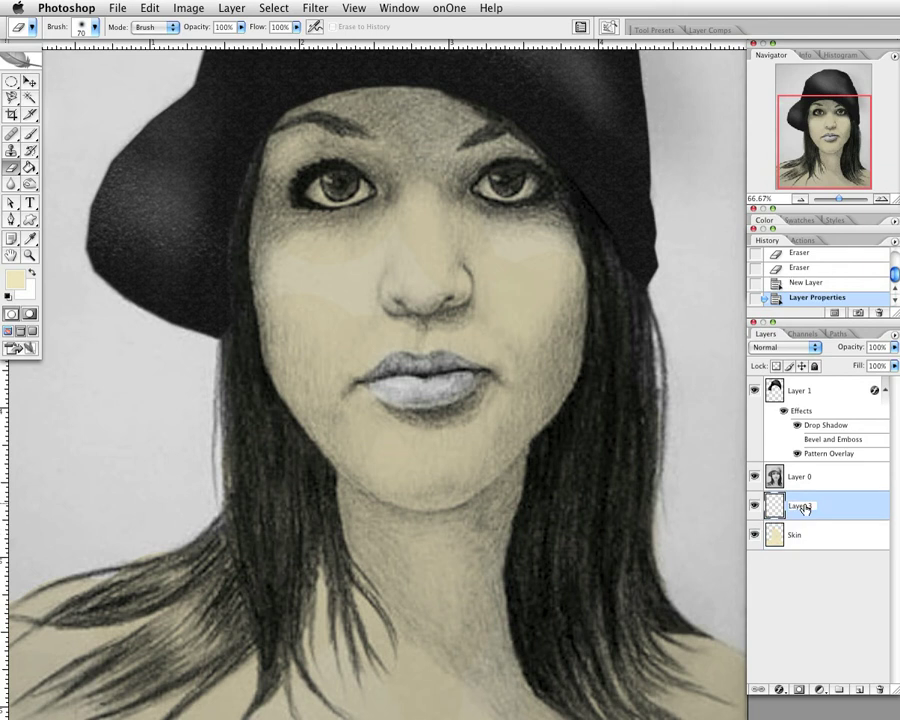
double_click(806, 506)
text(Lips)
key(Return)
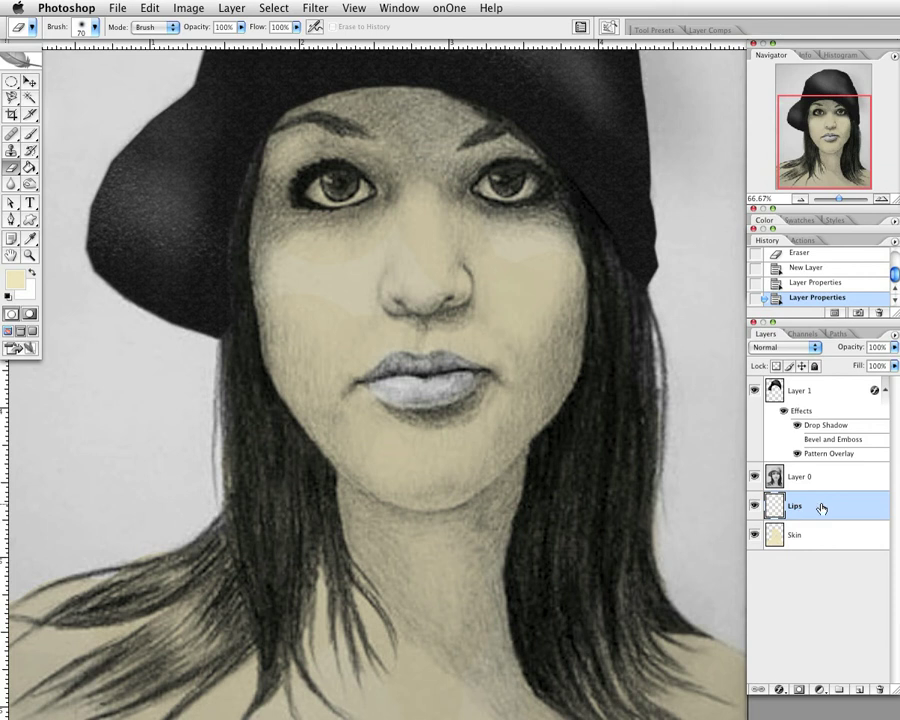
Rename Layer 1, which holds the hat, as Hat
double_click(813, 391)
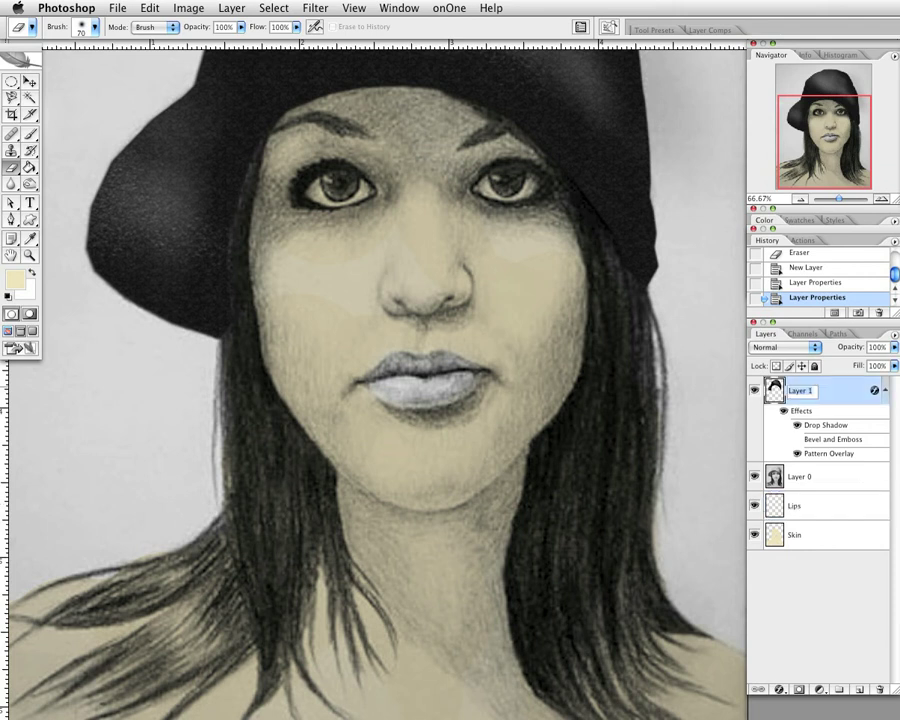
text(Hai)
key(Return)
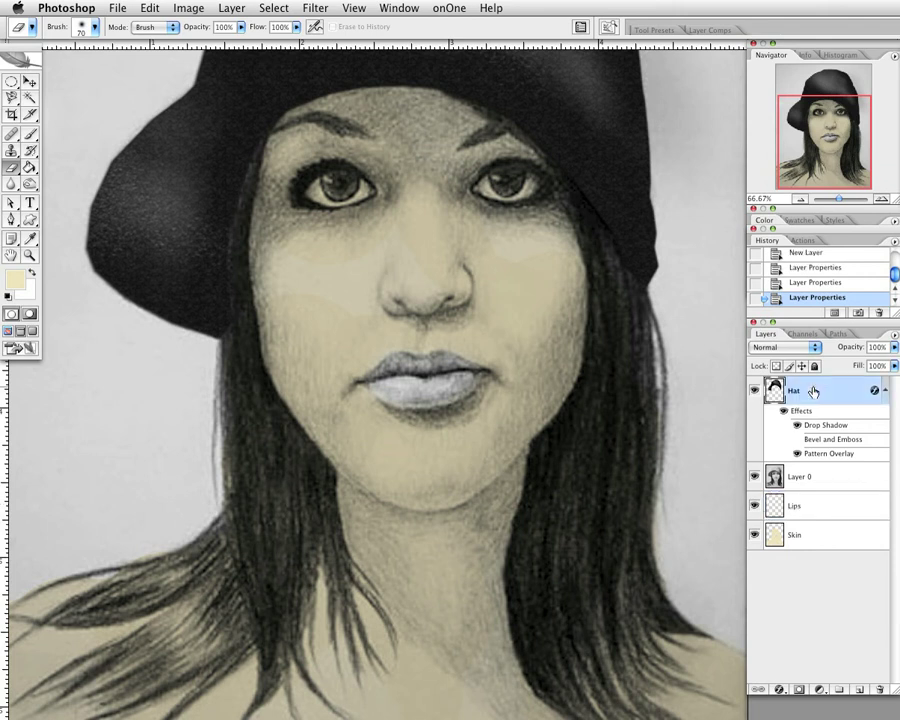
Make the Lips layer active and set the foreground color to a light pink
click(812, 509)
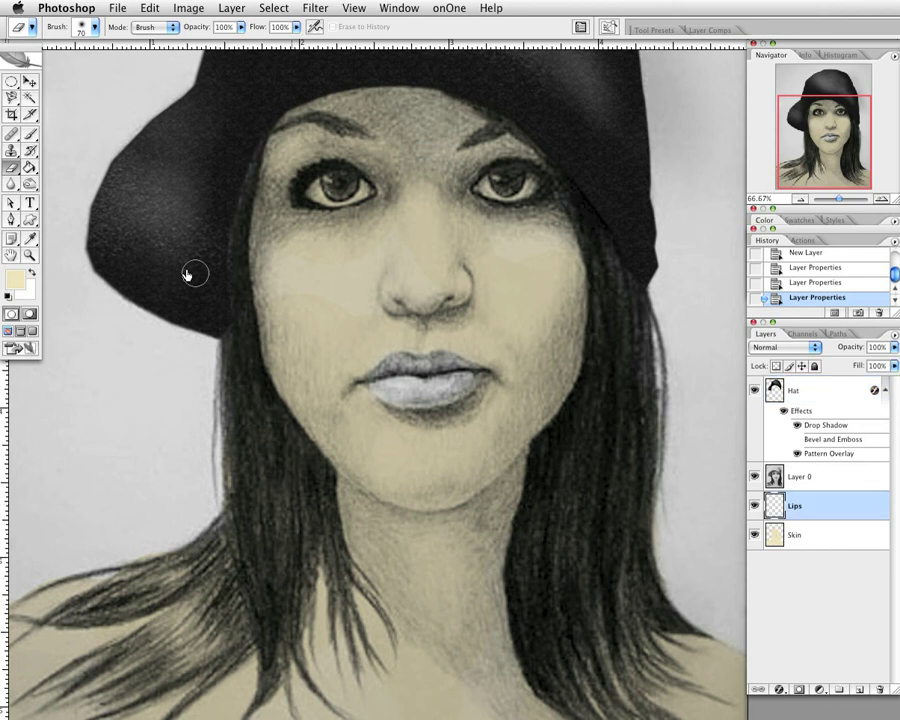
click(17, 281)
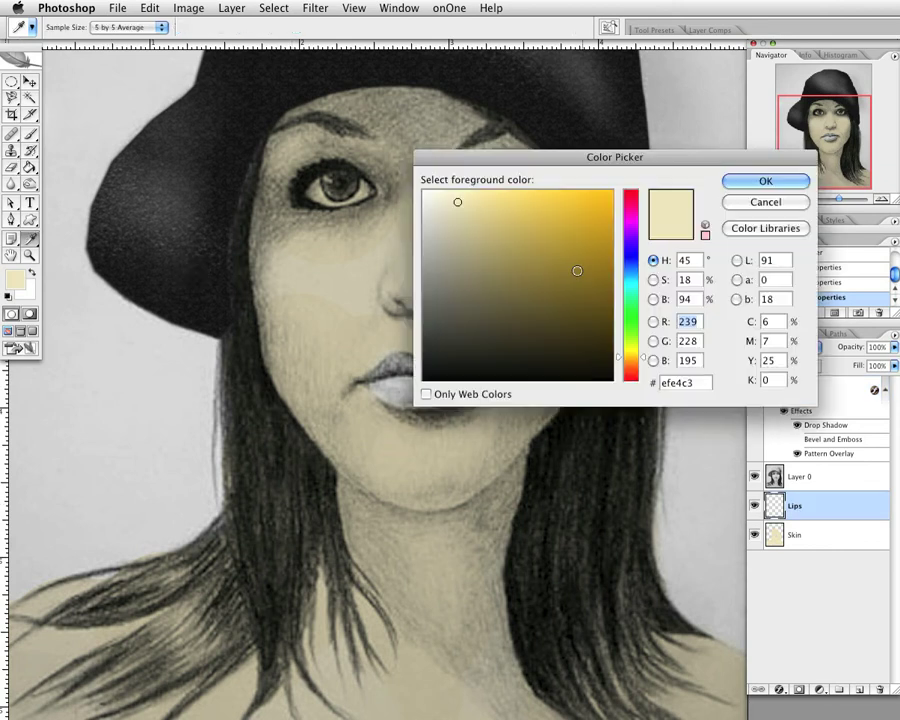
click(634, 211)
drag(634, 211, 633, 206)
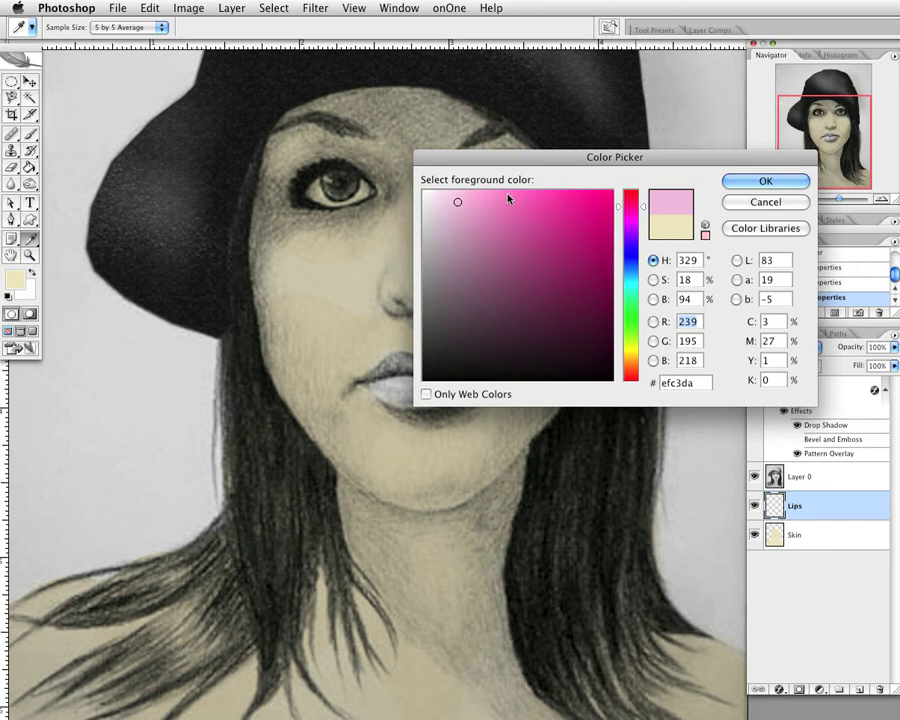
click(460, 197)
click(462, 209)
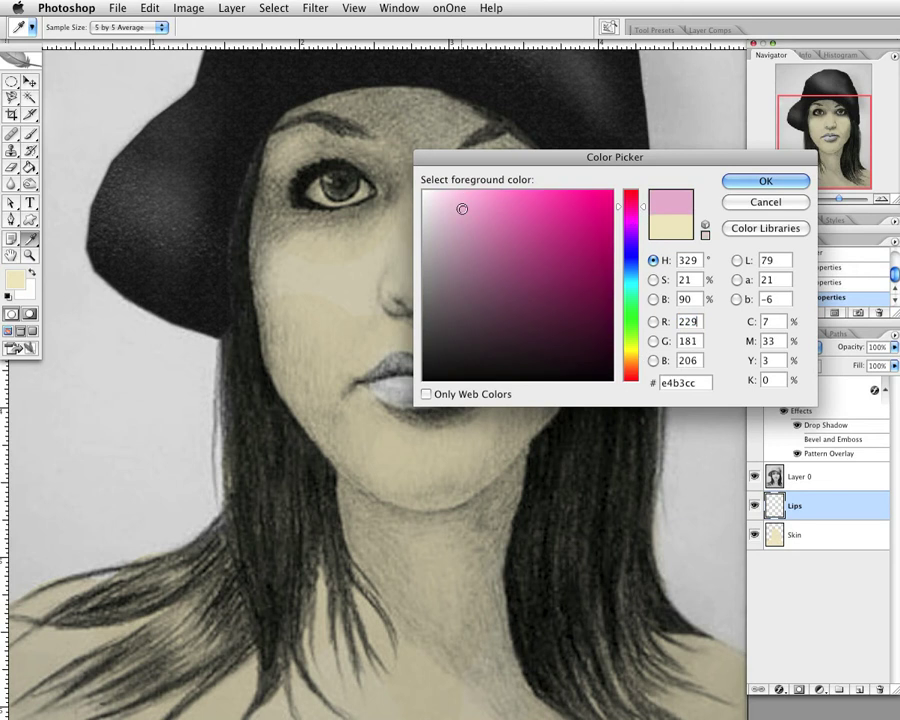
click(464, 207)
mouse_move(641, 205)
mouse_down()
mouse_move(635, 224)
mouse_move(633, 214)
mouse_up()
click(768, 183)
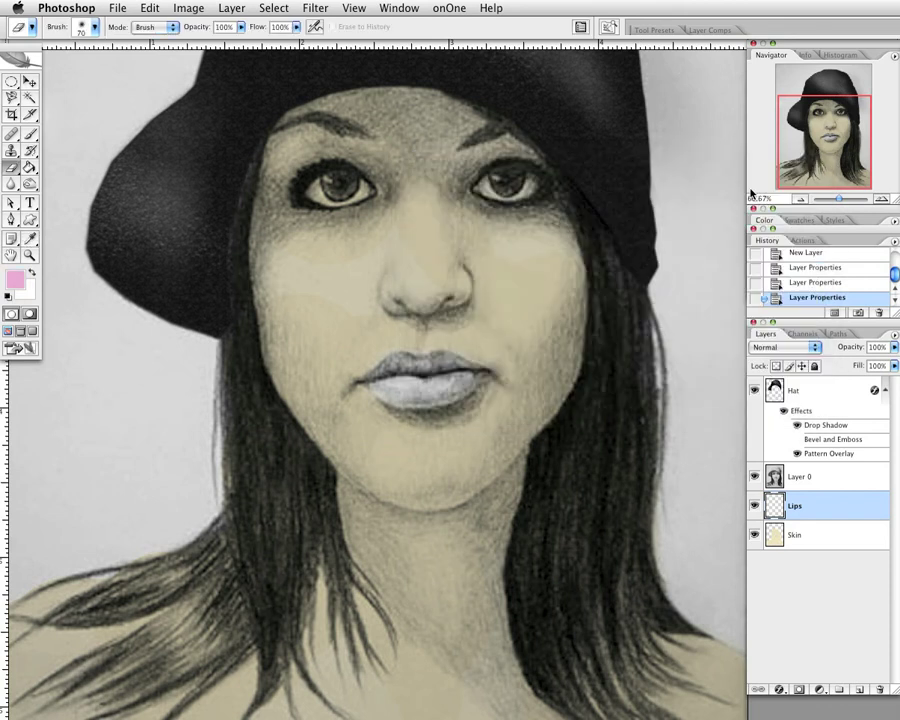
Paint both lips pink on the Lips layer with an 80-pixel brush at 78% opacity
drag(408, 368, 402, 370)
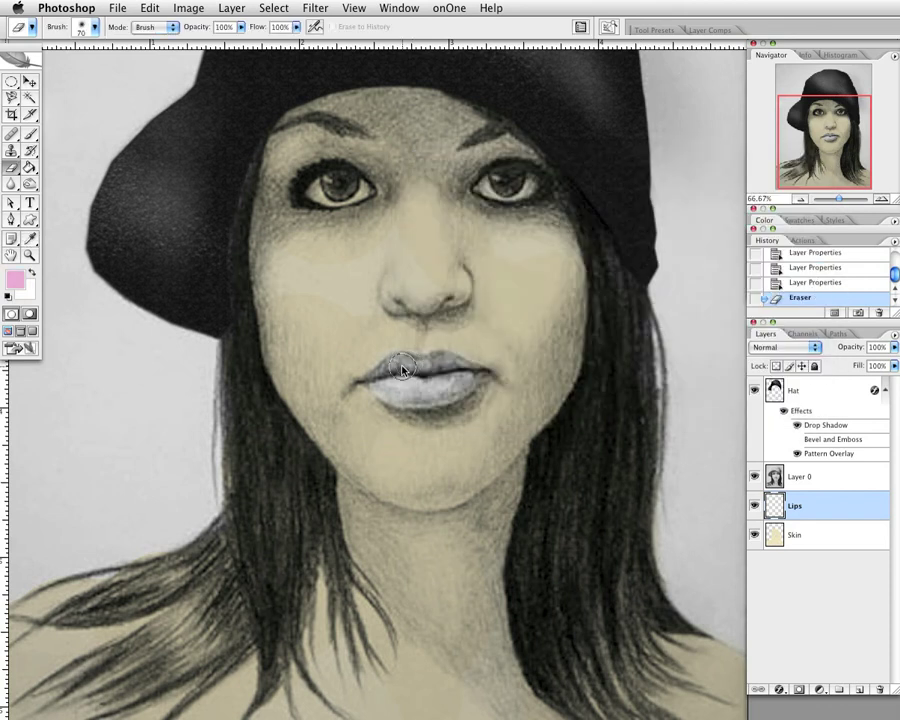
click(393, 372)
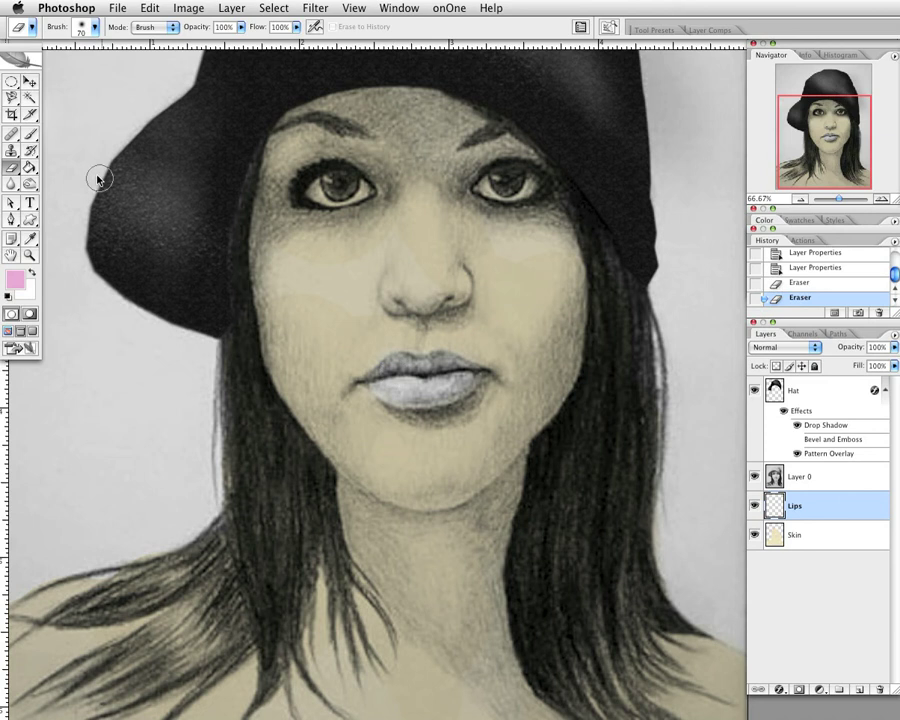
click(31, 134)
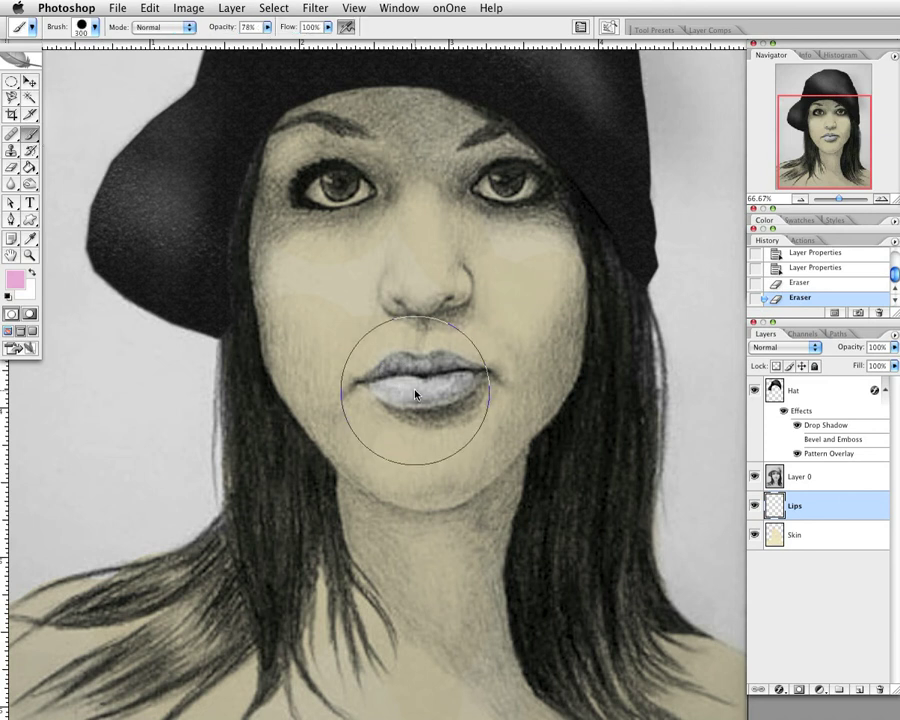
key(bracketleft)
key(bracketleft)
key(bracketleft)
key(bracketleft)
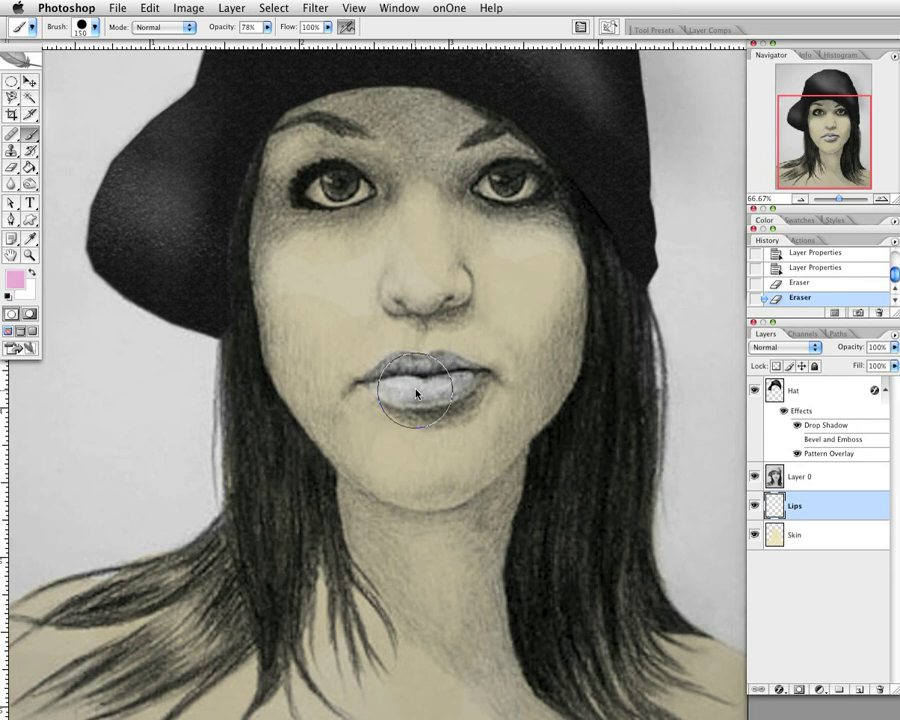
key(bracketleft)
key(bracketleft)
key(bracketleft)
key(bracketleft)
click(401, 375)
click(394, 380)
click(393, 380)
click(380, 385)
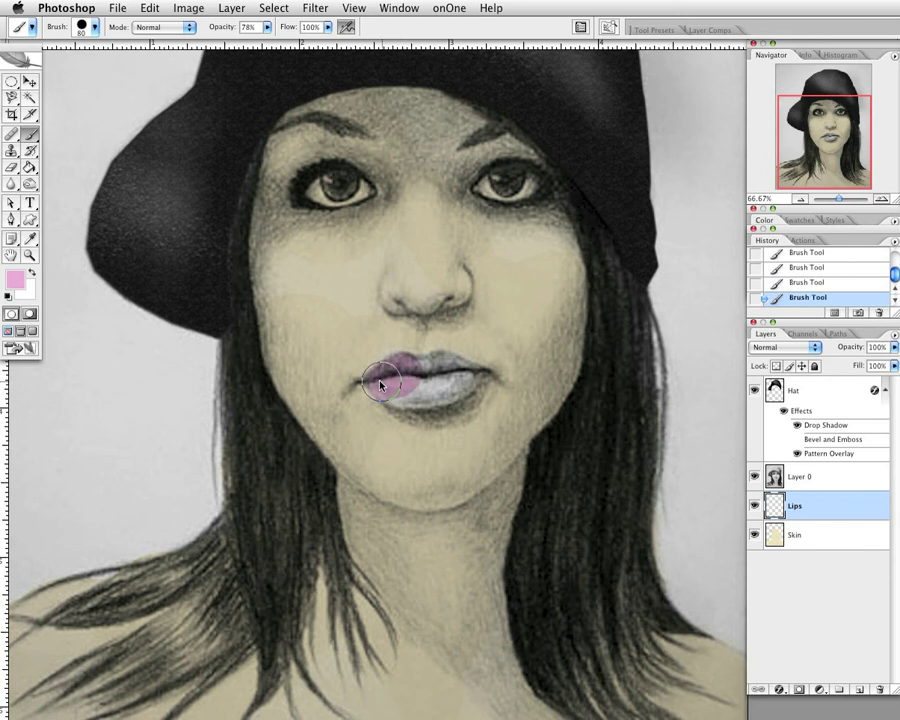
mouse_move(380, 385)
mouse_down()
mouse_move(431, 392)
mouse_move(460, 378)
mouse_move(424, 374)
mouse_up()
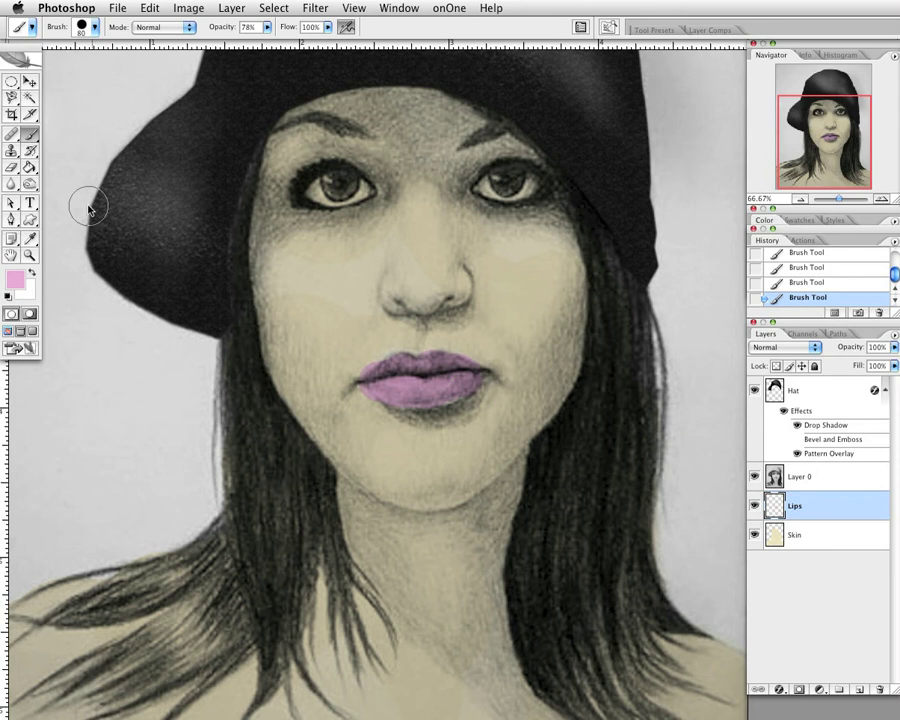
Burn the lip color darker with a 300-pixel brush, using the Shadows range at 24% exposure
click(30, 186)
click(90, 208)
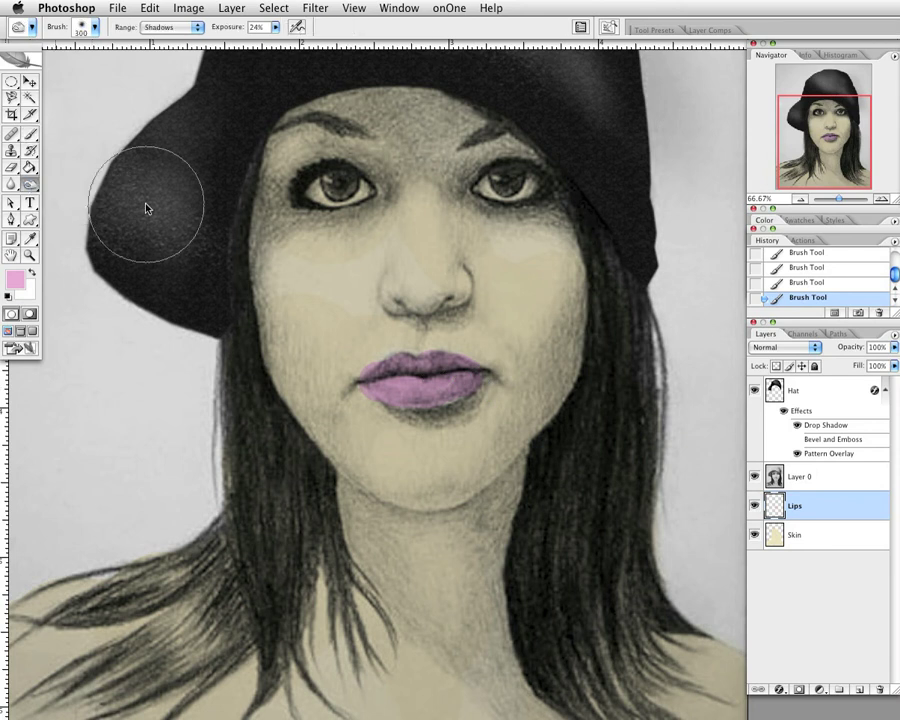
click(470, 323)
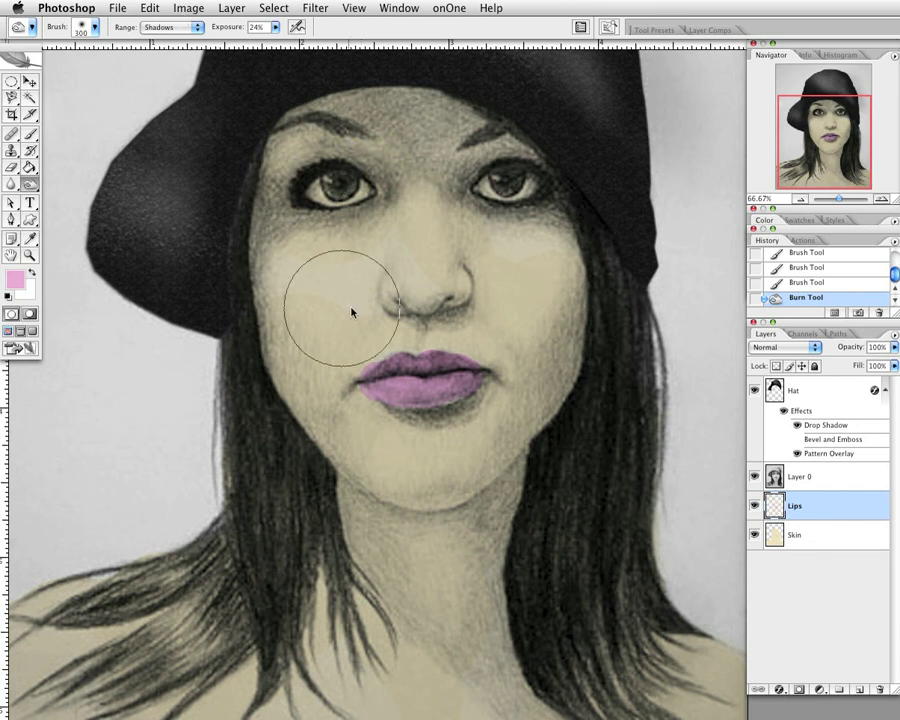
mouse_move(487, 392)
mouse_down()
mouse_move(381, 362)
mouse_move(462, 362)
mouse_up()
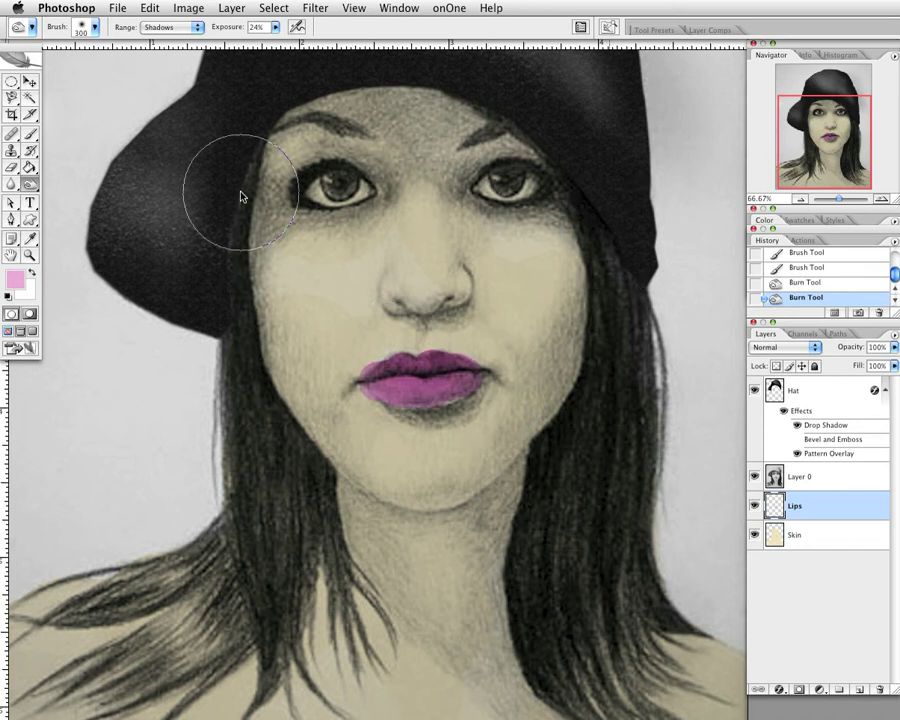
Erase the excess lip color around the outline of the mouth on the Lips layer with a 70-pixel eraser
click(13, 167)
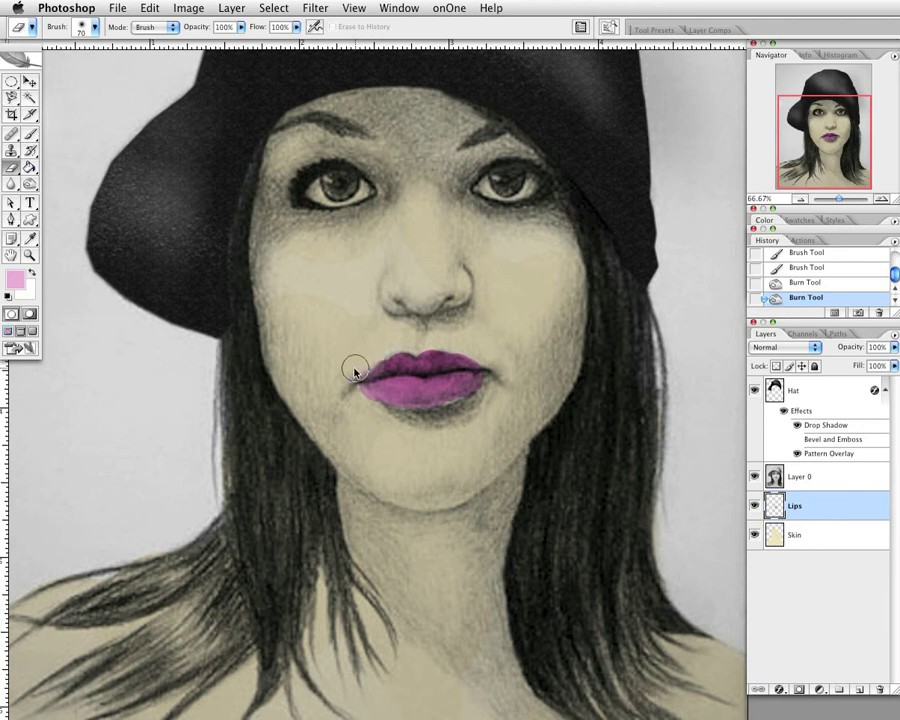
drag(355, 370, 363, 352)
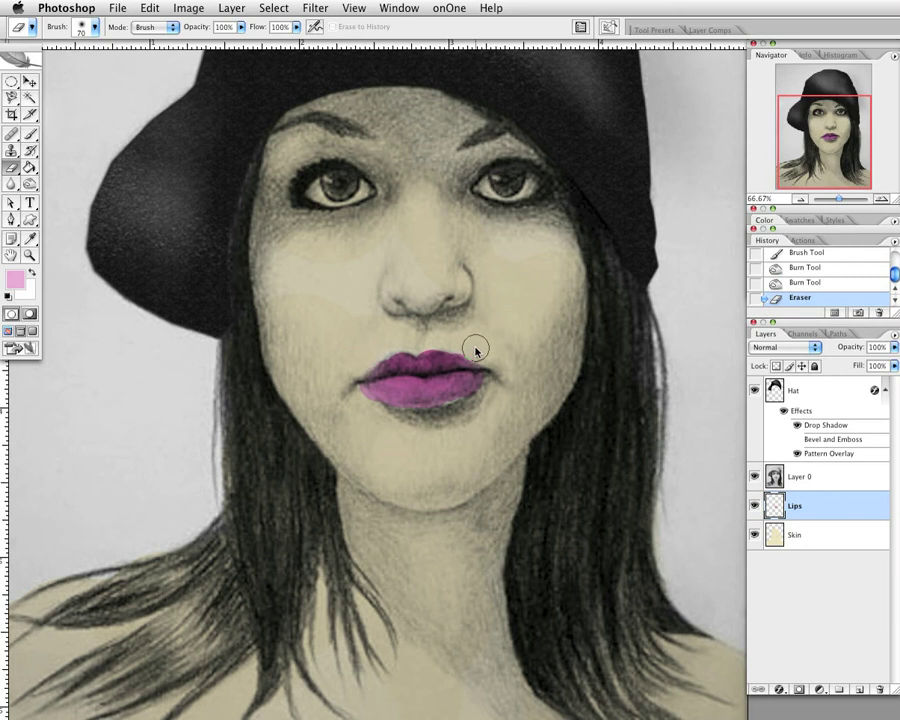
mouse_move(451, 342)
mouse_down()
mouse_move(444, 334)
mouse_move(419, 344)
mouse_up()
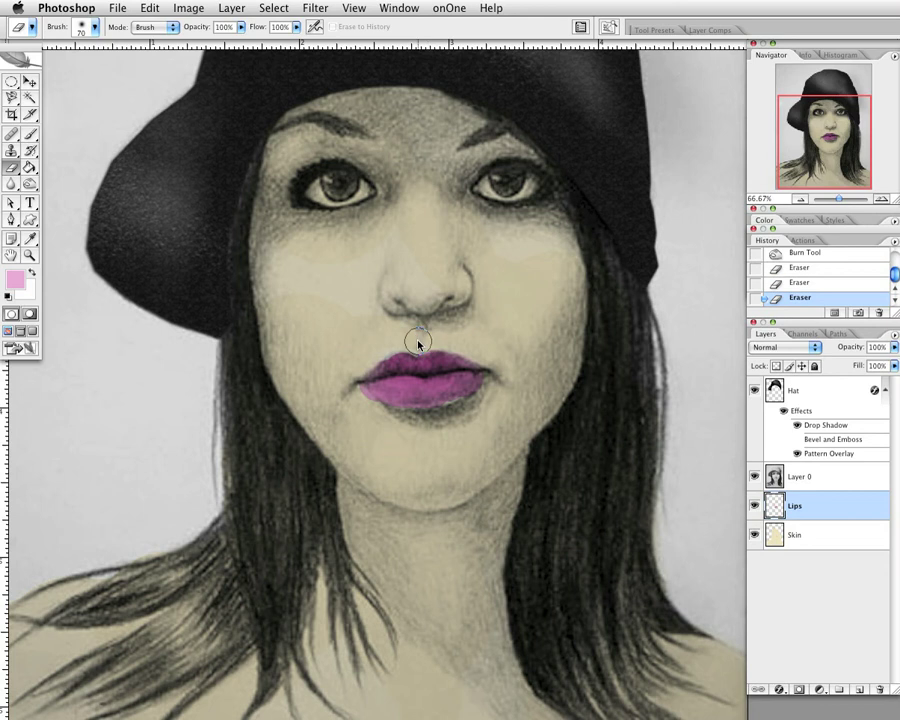
click(419, 343)
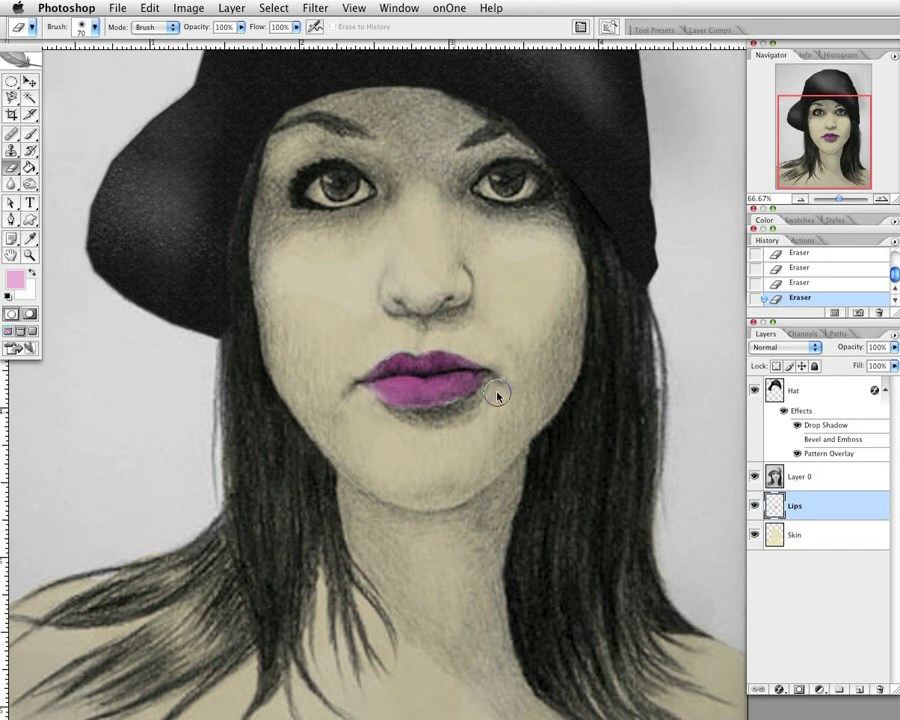
Paint light pink over the lower lip on the Lips layer with an 80-pixel brush at 78% opacity
click(31, 134)
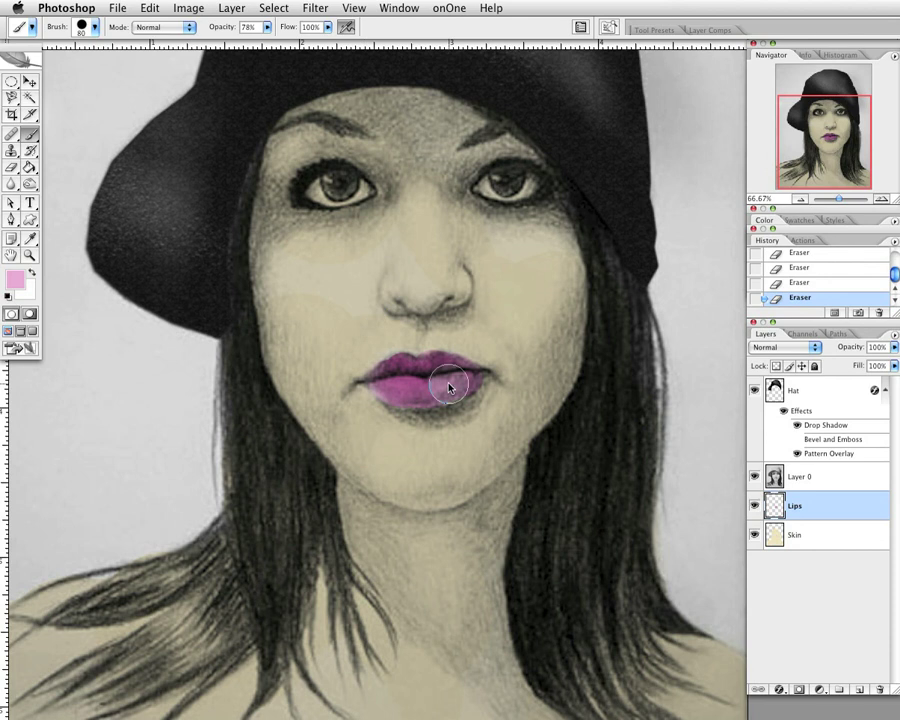
drag(449, 387, 418, 392)
mouse_move(416, 392)
mouse_down()
mouse_move(395, 391)
mouse_move(462, 394)
mouse_up()
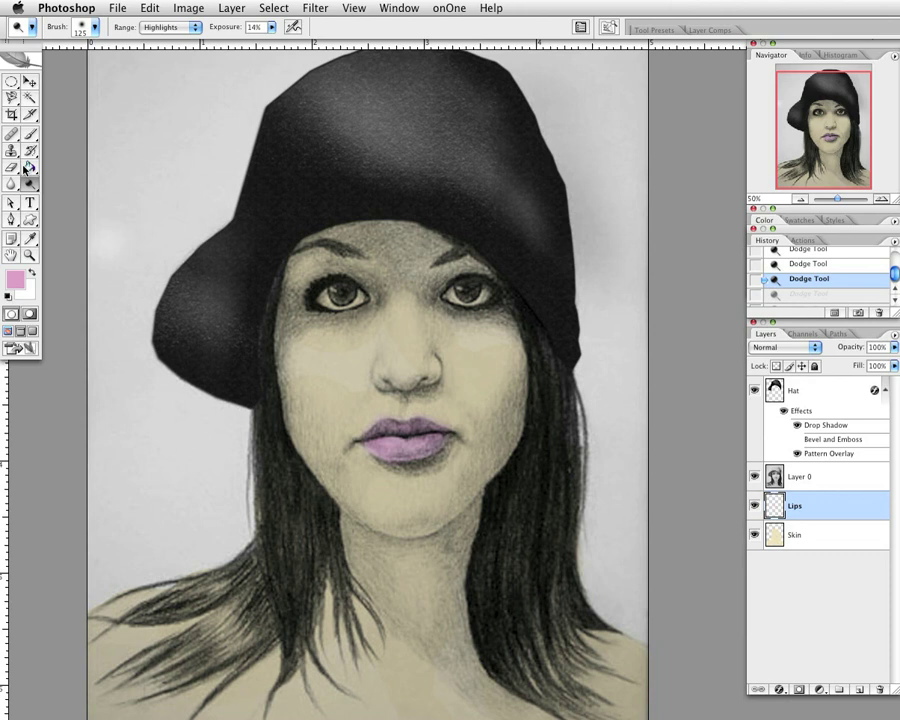
Burn the edge of the upper lip with a 100-pixel brush, using the Shadows range at 24% exposure
click(33, 185)
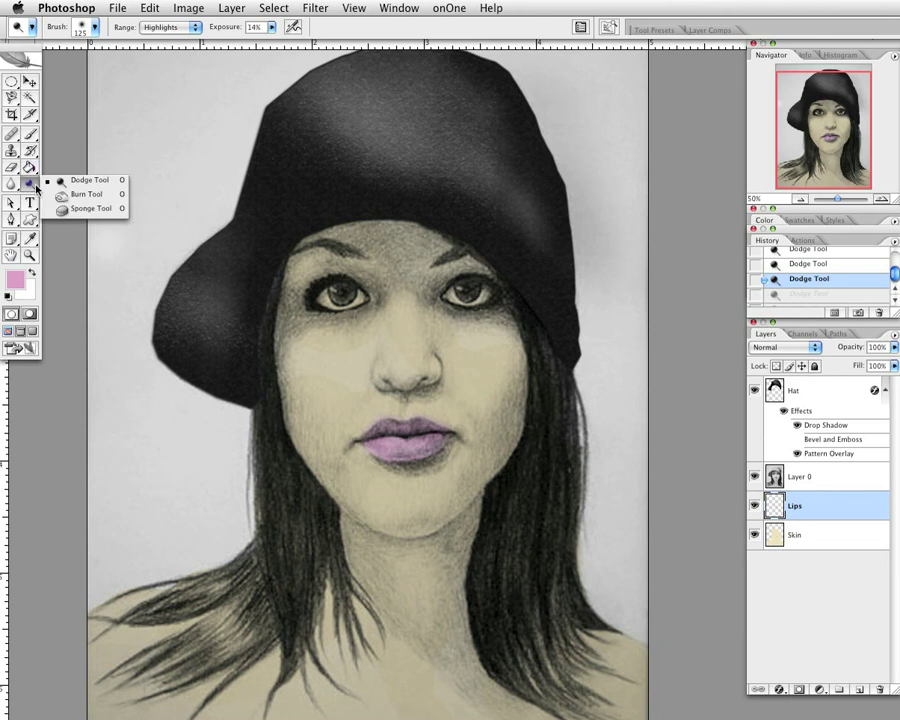
click(86, 194)
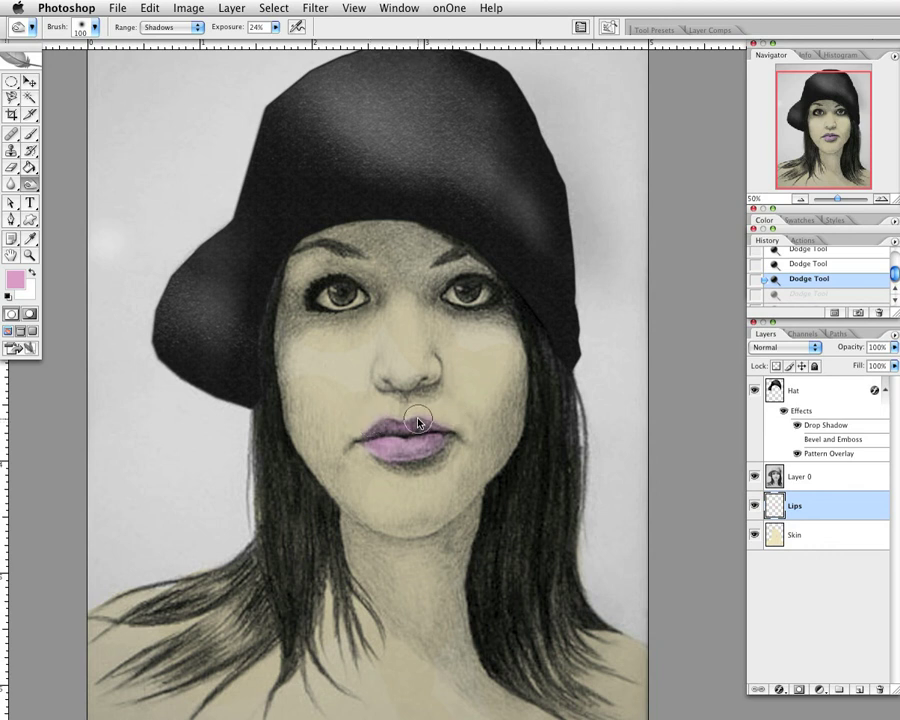
drag(418, 423, 460, 414)
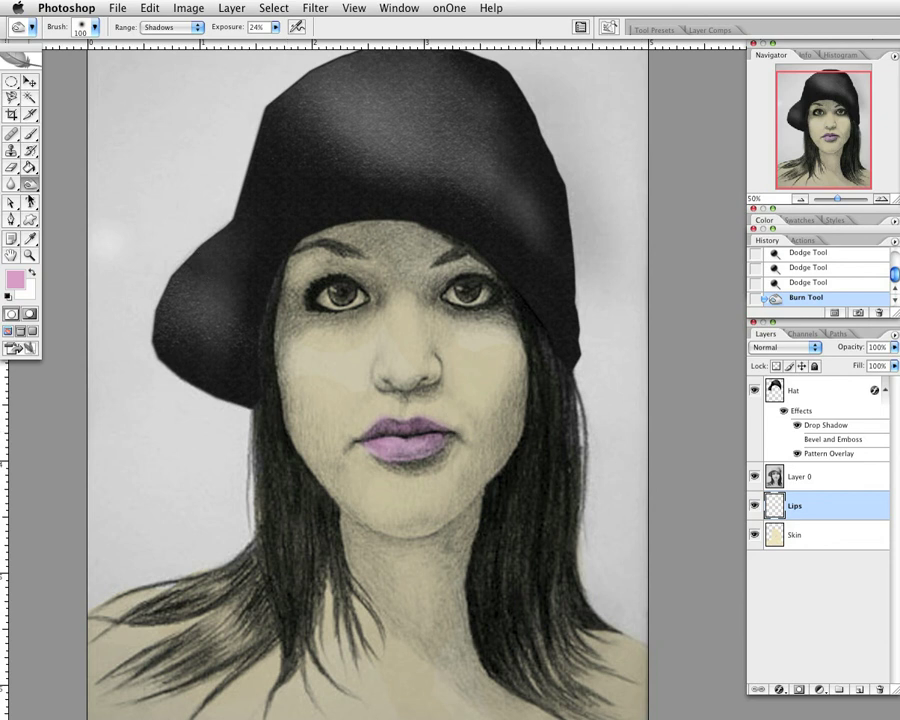
Dodge a highlight along the lower lip with a smaller brush, using the Midtones range at 14% exposure
click(31, 185)
click(88, 180)
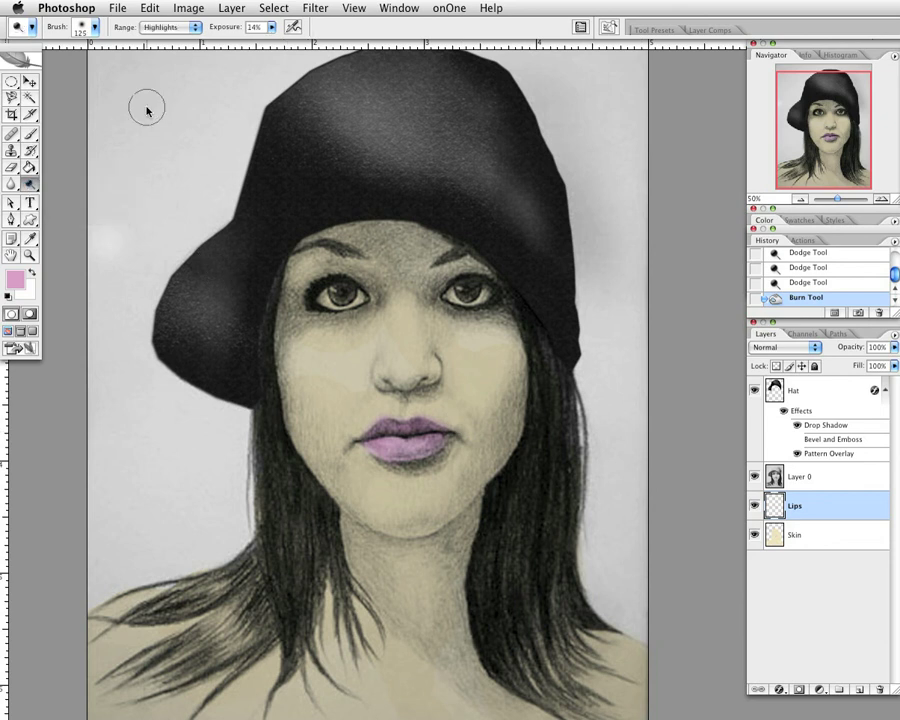
click(171, 28)
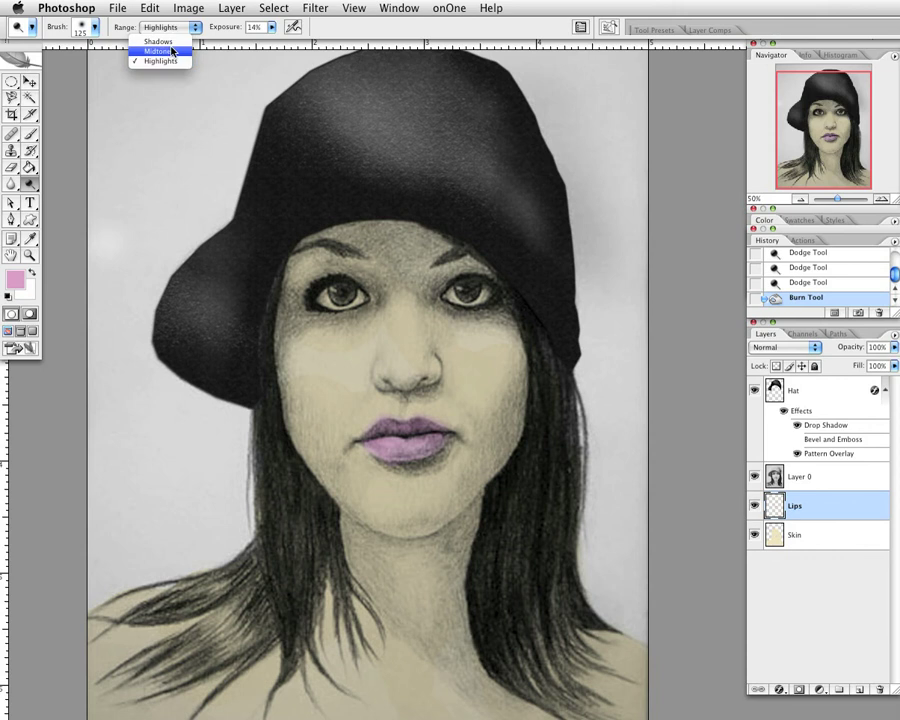
click(160, 51)
key(bracketleft)
key(bracketleft)
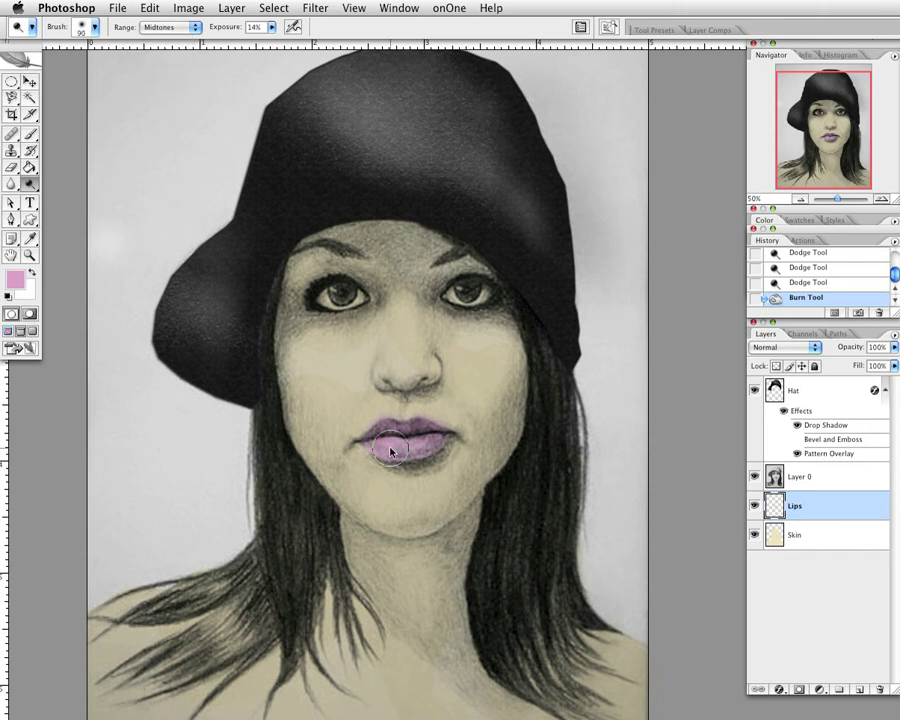
key(bracketleft)
key(bracketleft)
drag(390, 451, 431, 446)
key(bracketleft)
Erase the skin color from both eyes on the Skin layer with a 70-pixel eraser
key(e)
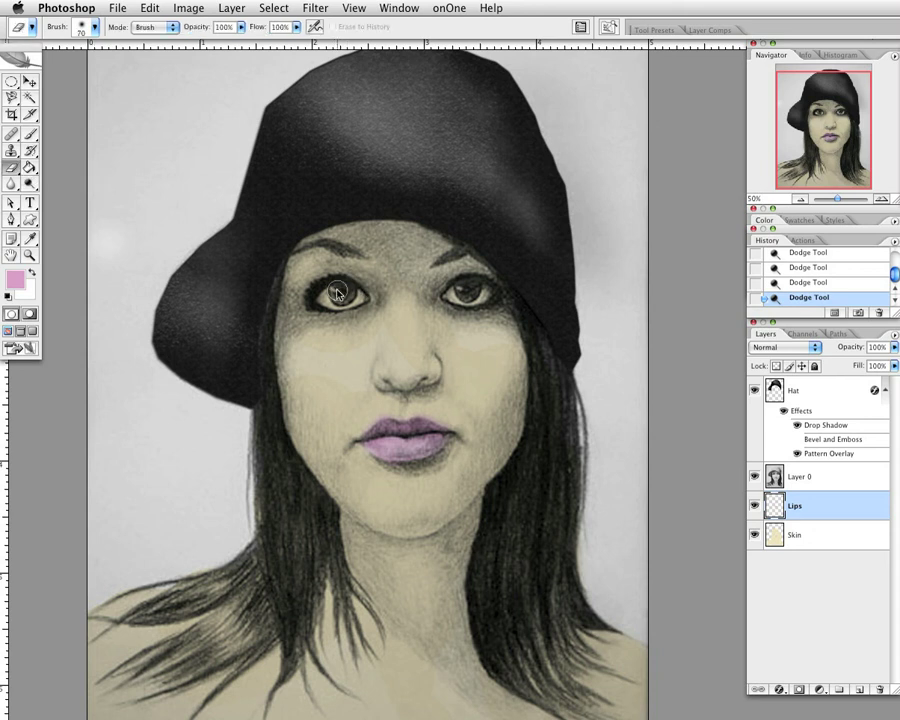
drag(338, 292, 333, 298)
click(836, 541)
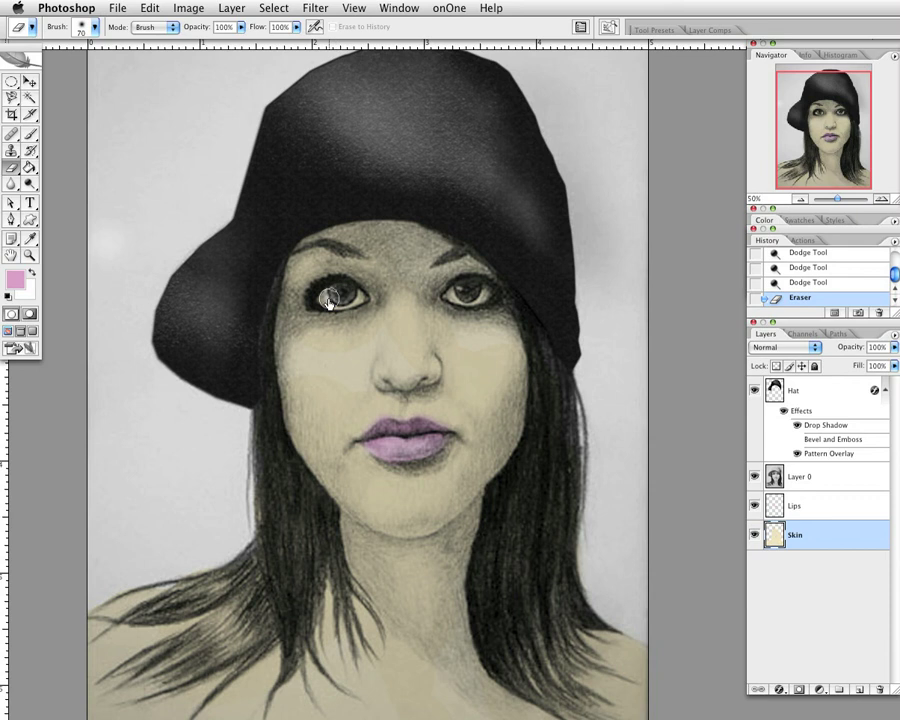
click(347, 300)
click(476, 292)
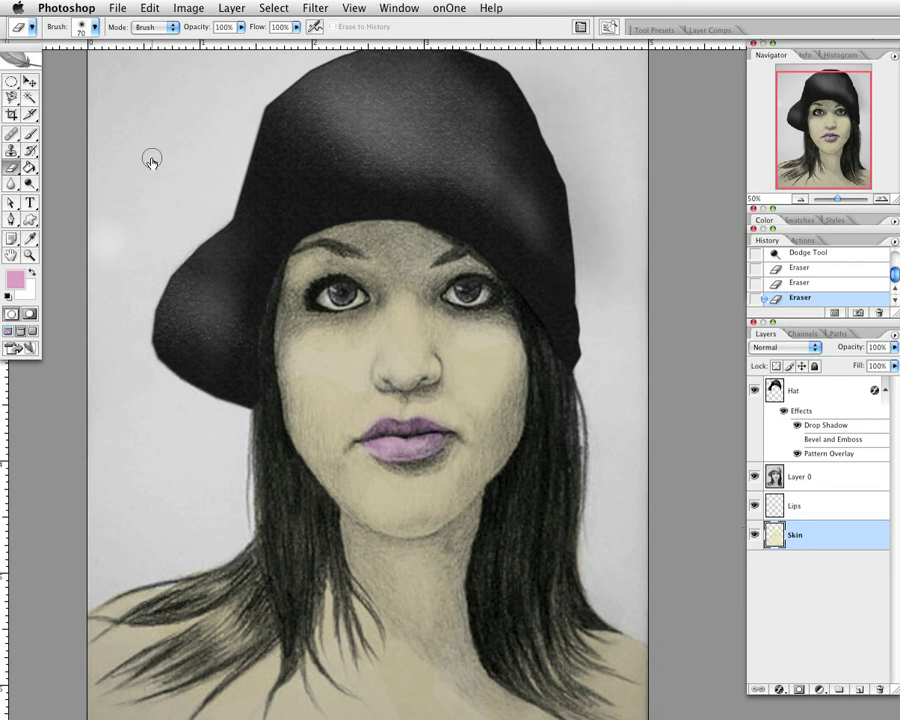
Dodge both eyes on the Skin layer and on Layer 0 with a 60-pixel brush, using Midtones at 14% exposure
click(29, 183)
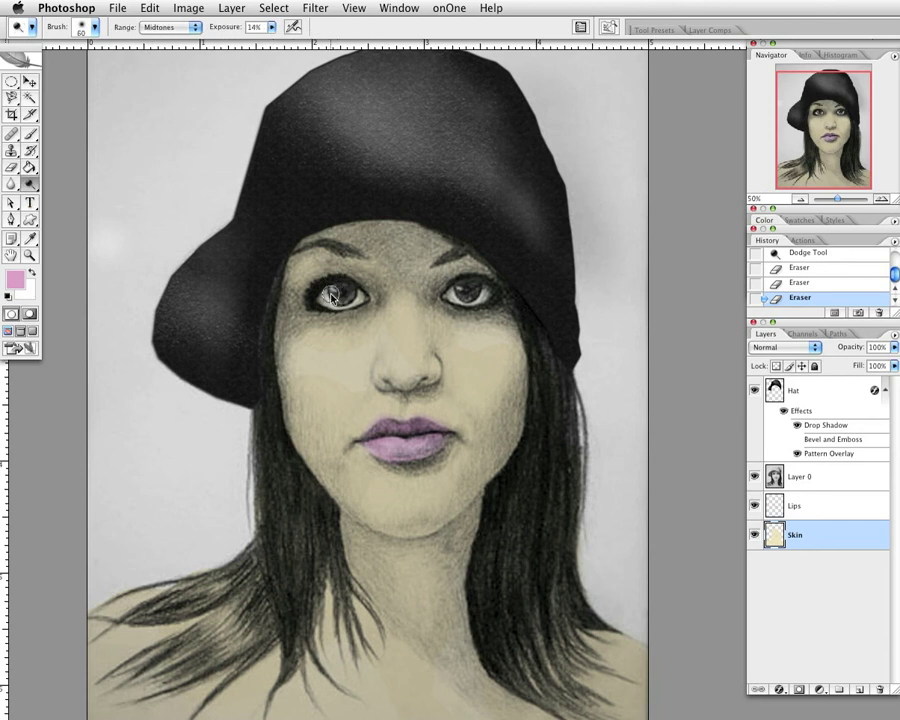
click(333, 293)
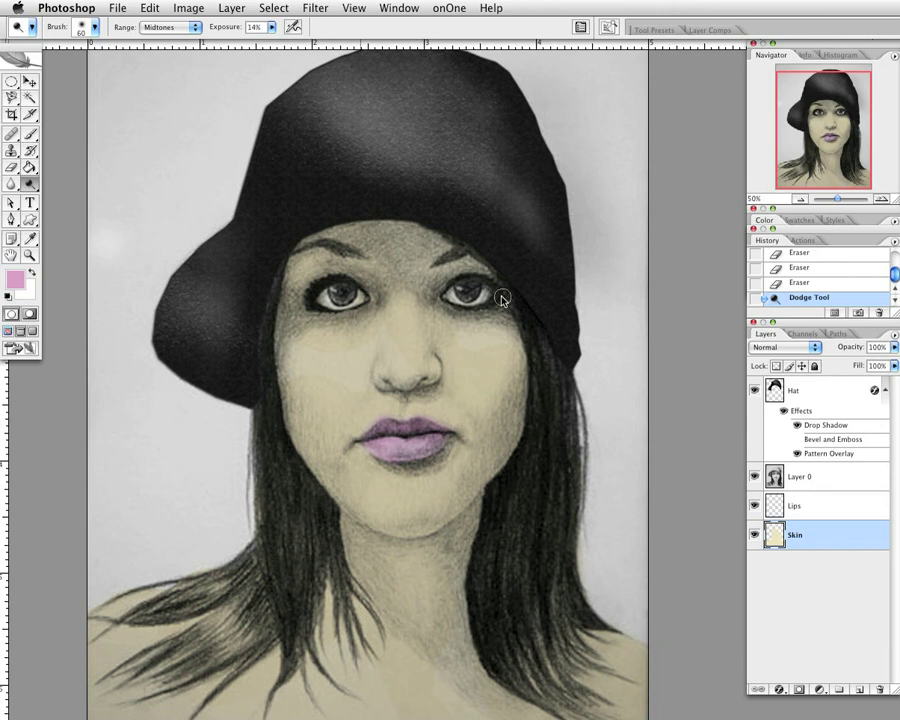
click(463, 291)
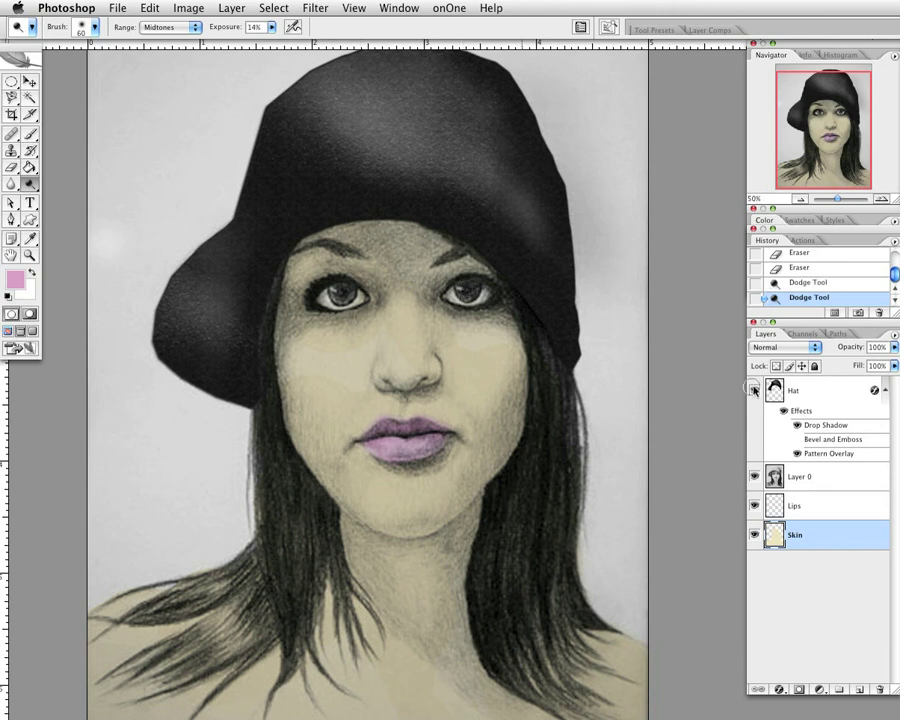
click(862, 487)
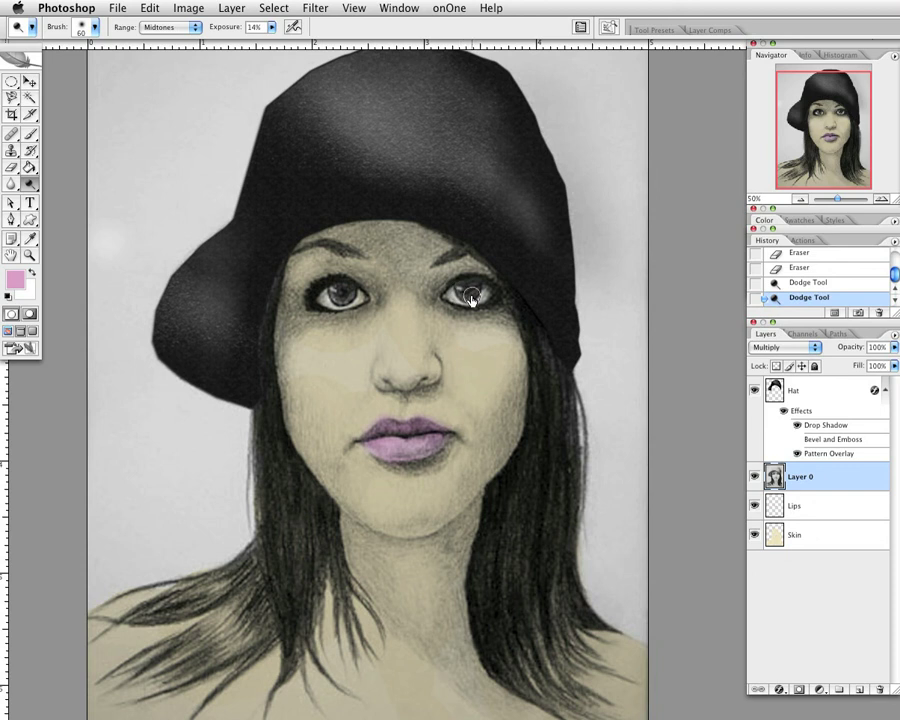
click(472, 299)
click(341, 297)
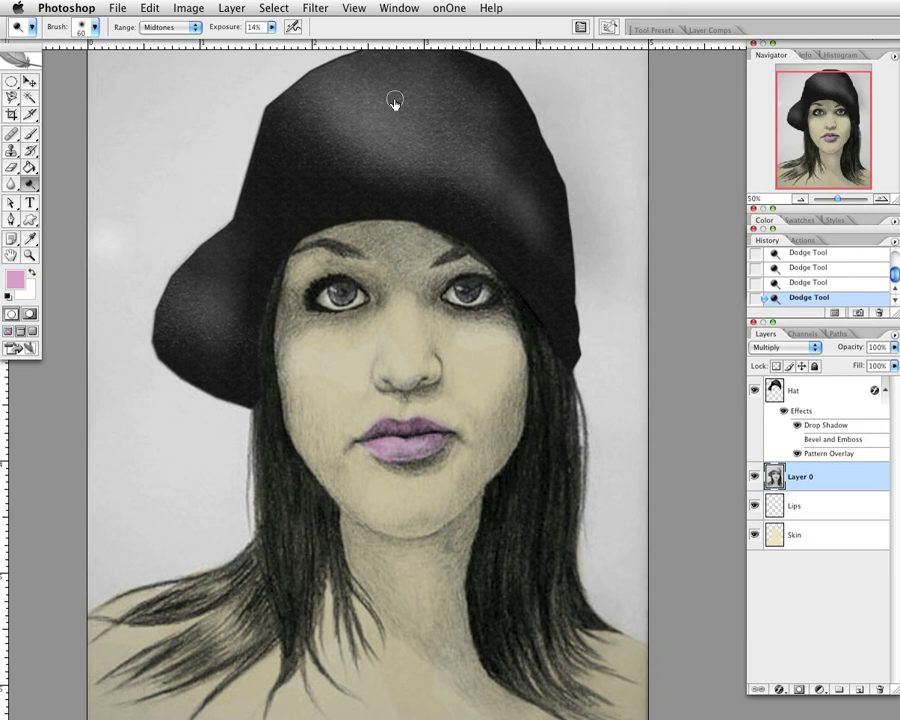
Switch the Dodge range to Shadows and step back through the last three dodge strokes on Layer 0
click(183, 32)
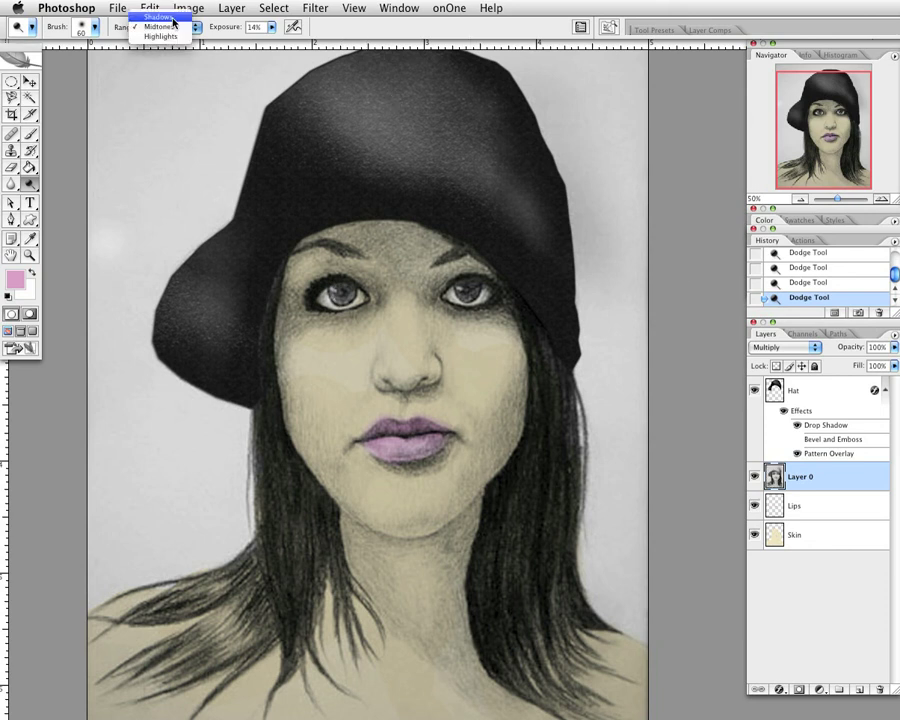
click(173, 18)
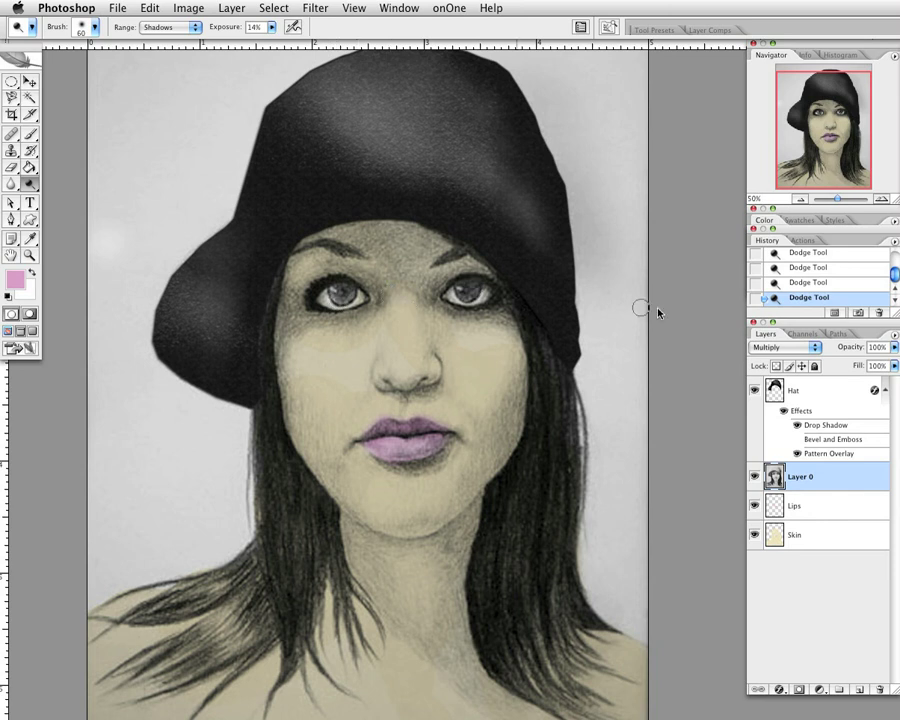
click(814, 284)
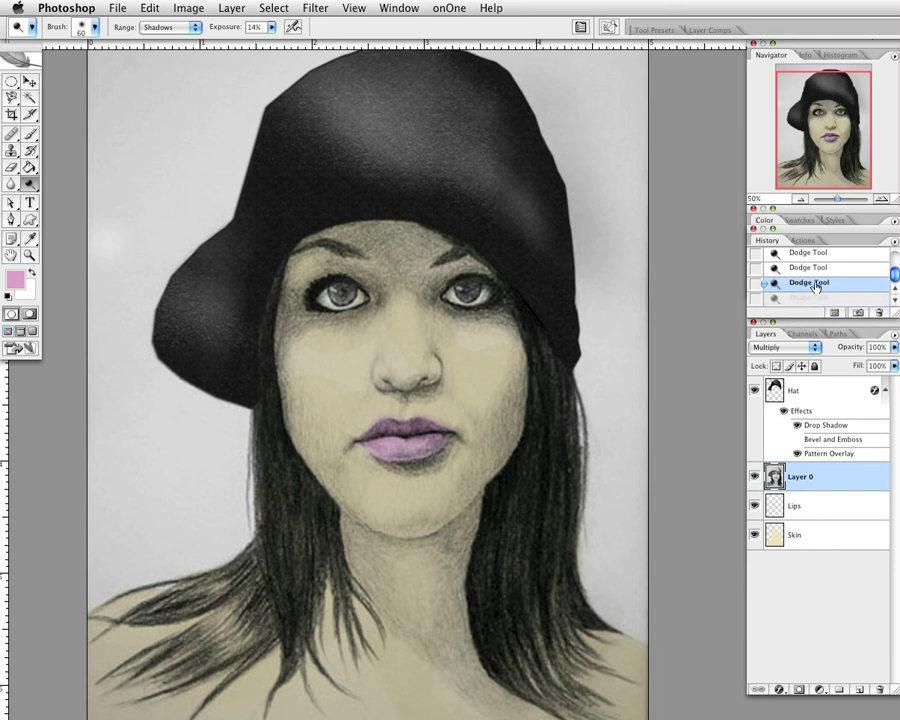
click(819, 269)
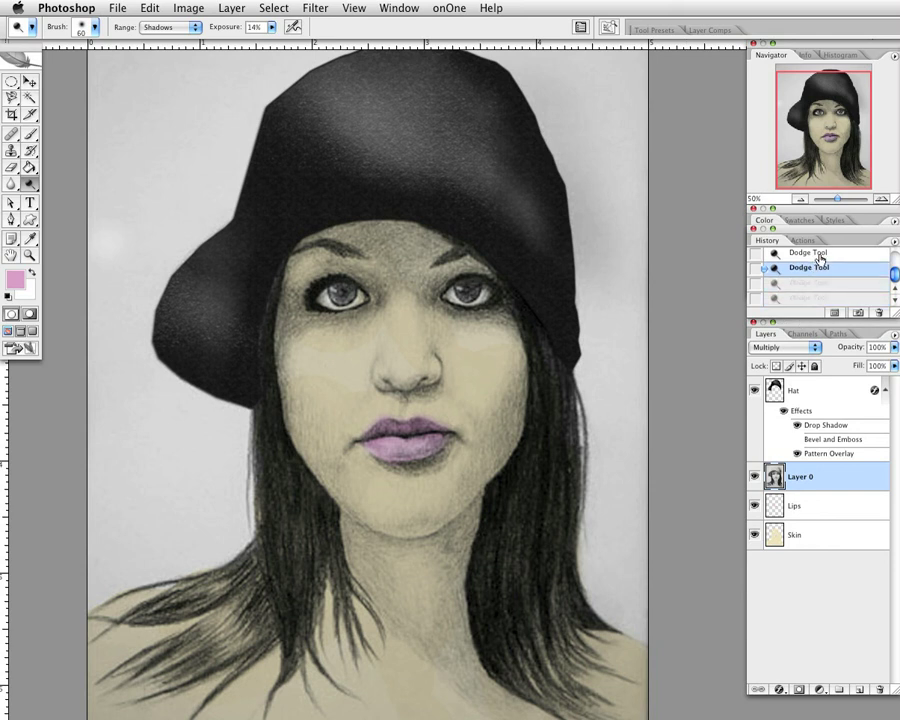
click(820, 256)
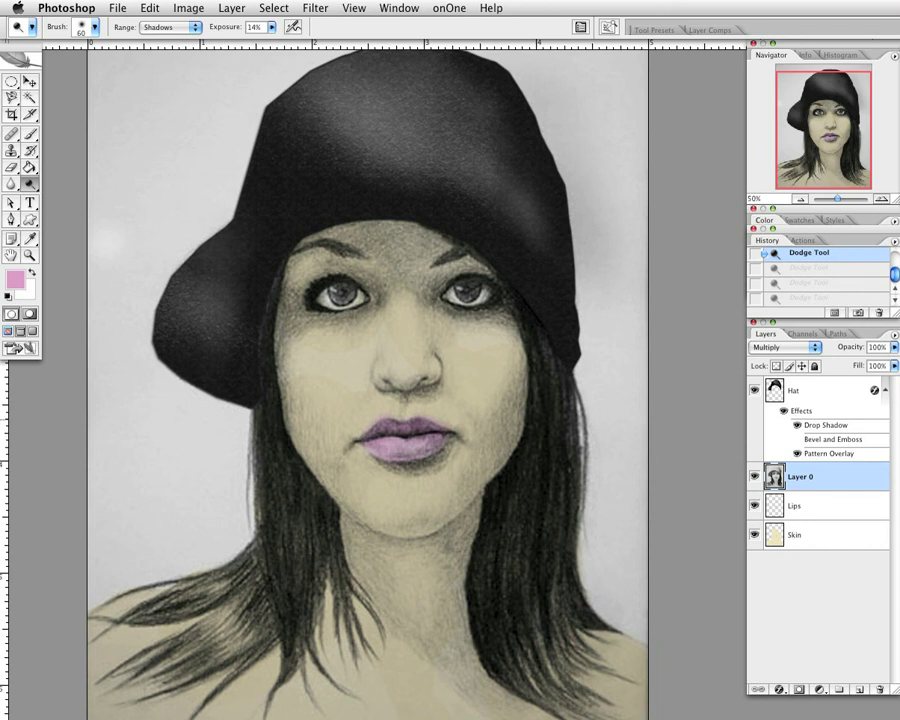
Add a new layer above Layer 0 and set the foreground color to a pale mint green
click(857, 689)
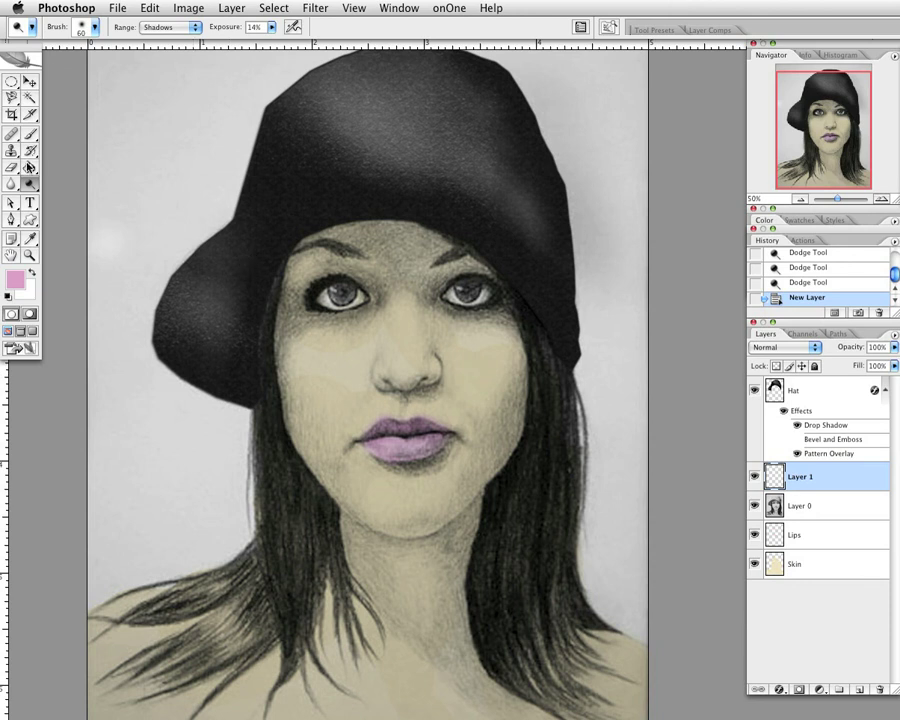
click(15, 280)
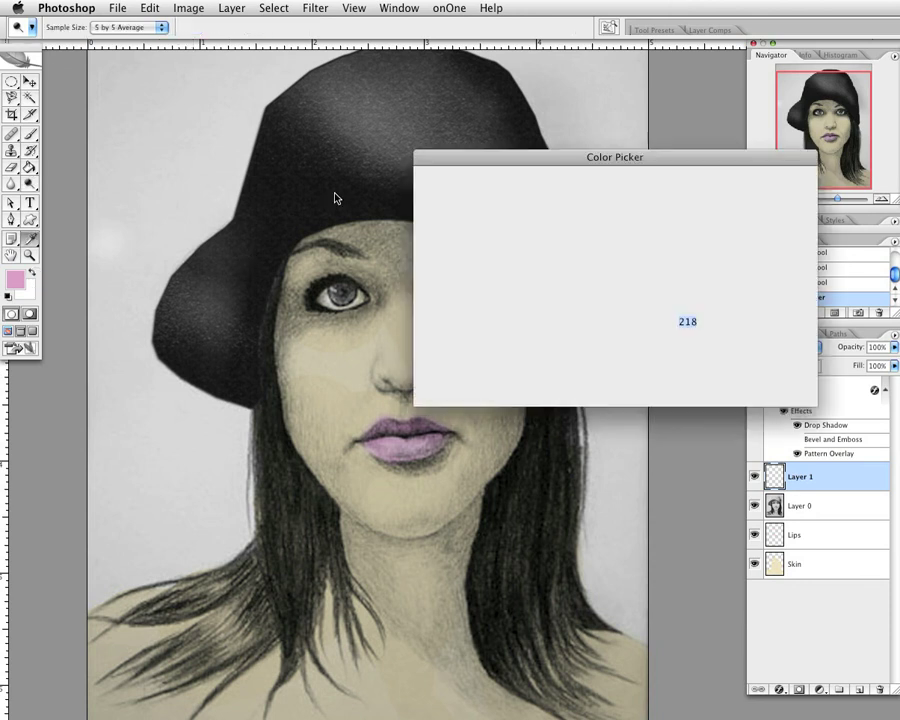
click(638, 284)
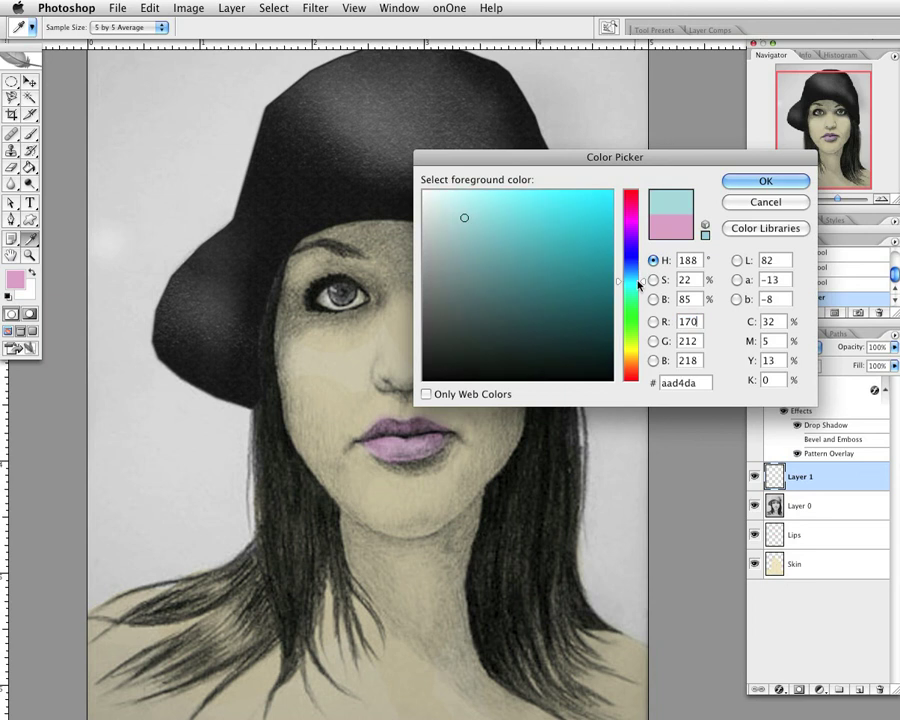
drag(638, 284, 648, 298)
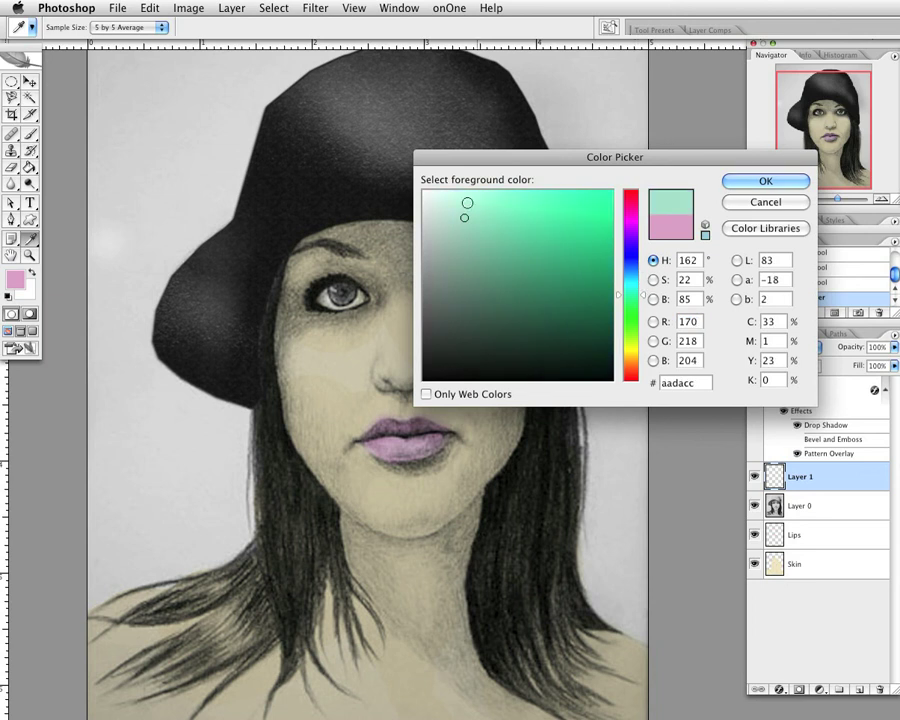
mouse_move(466, 202)
mouse_down()
mouse_move(458, 195)
mouse_move(448, 205)
mouse_up()
key(Return)
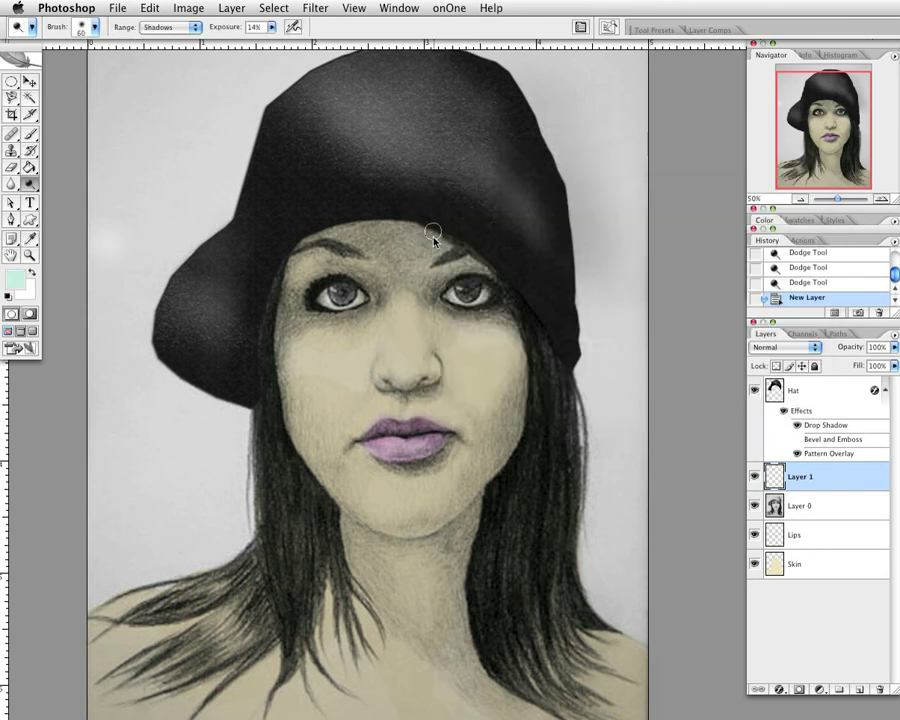
Paint a mint green spot over each iris on Layer 1 with a 70-pixel brush at 78% opacity
drag(336, 292, 345, 293)
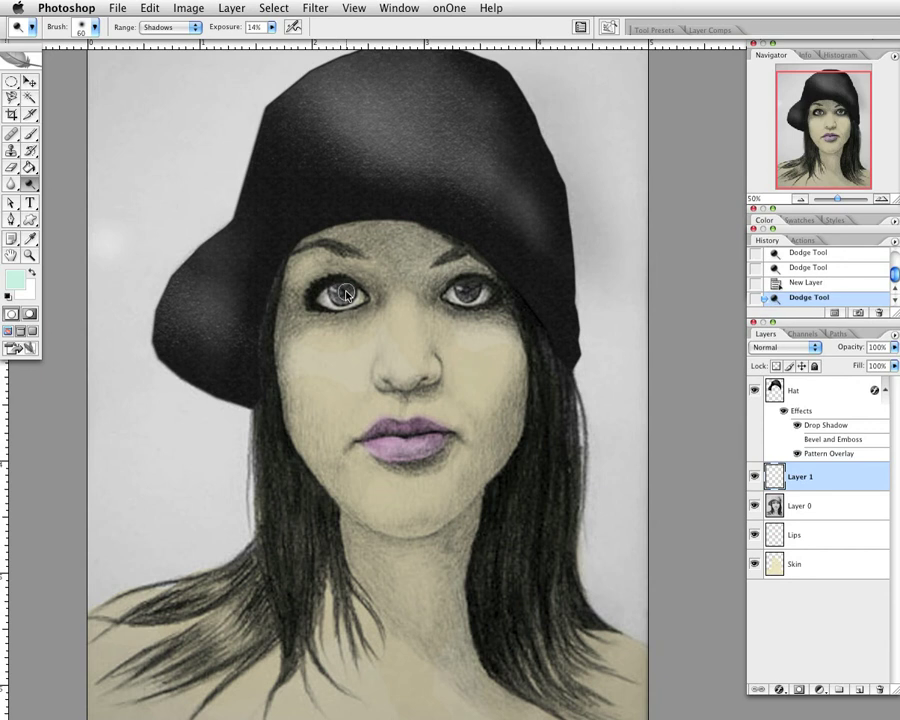
click(345, 292)
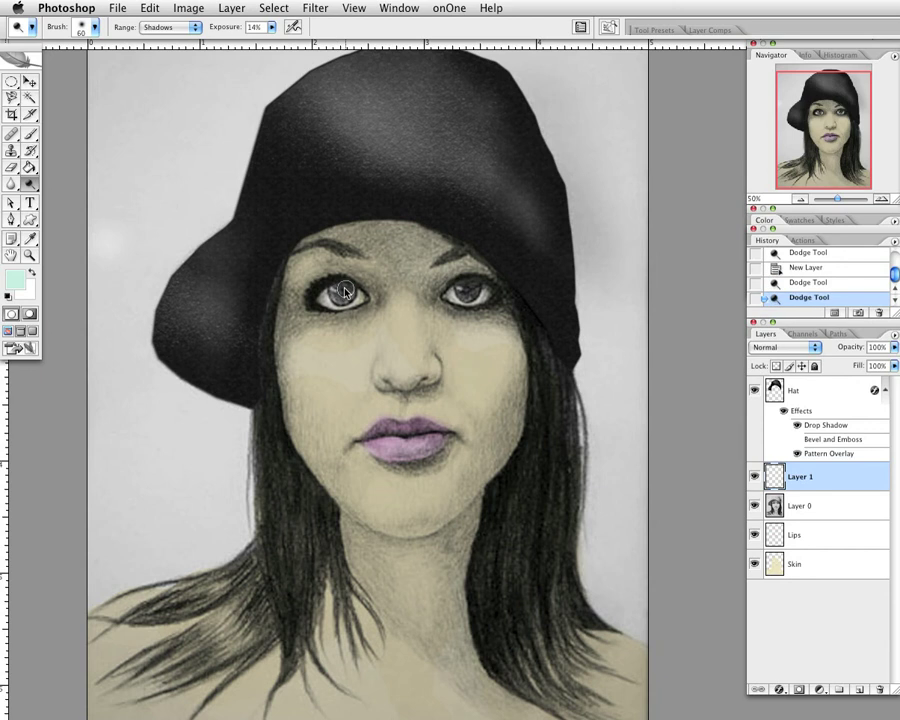
click(30, 135)
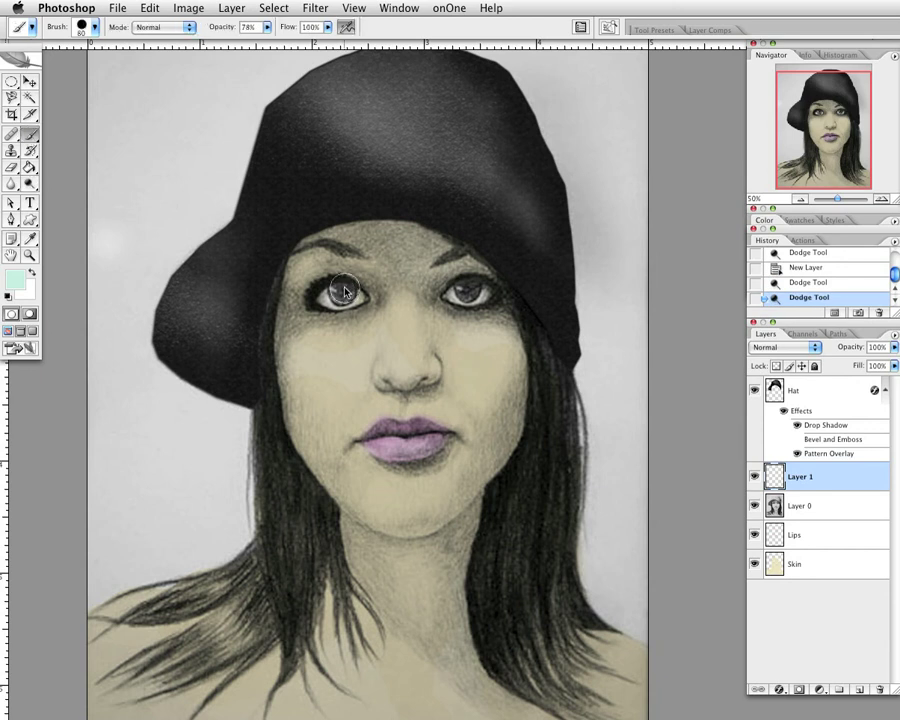
key(bracketleft)
click(340, 294)
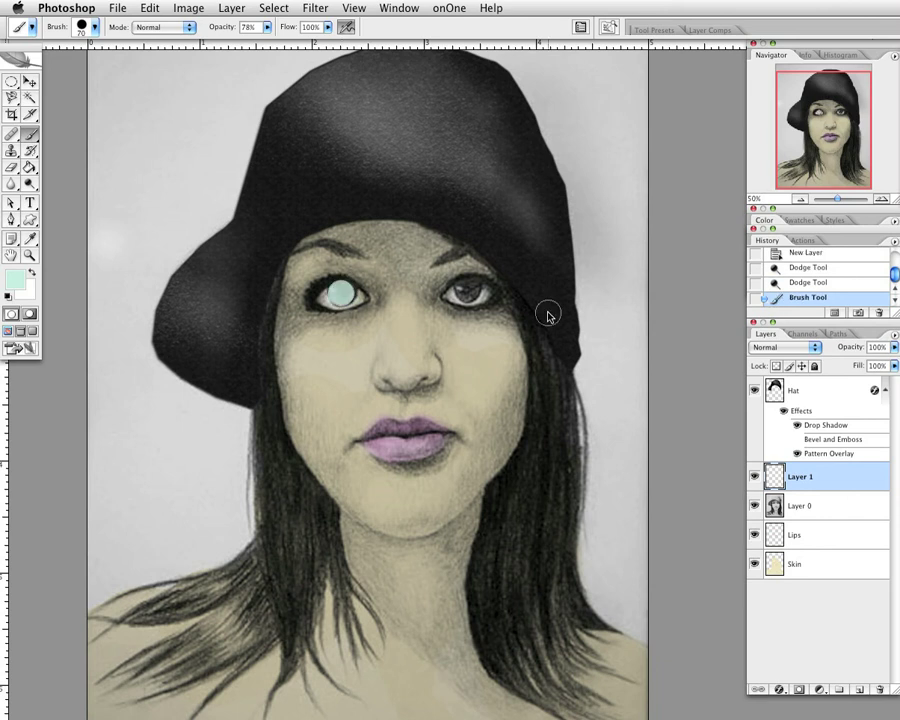
click(466, 291)
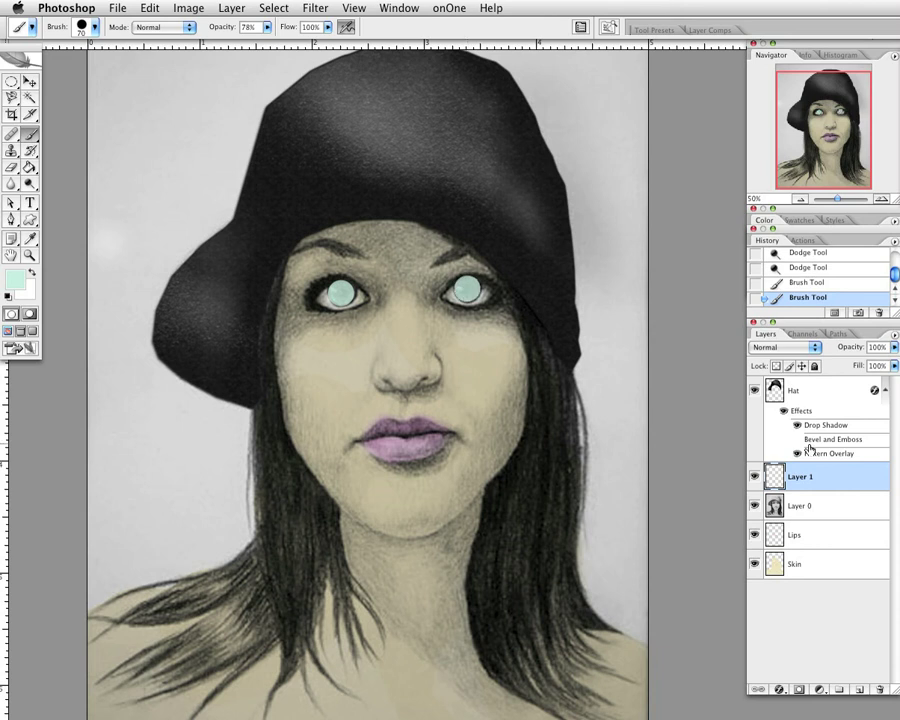
Move Layer 1 directly below Layer 0 and toggle its visibility to compare the eye color
drag(832, 473, 842, 514)
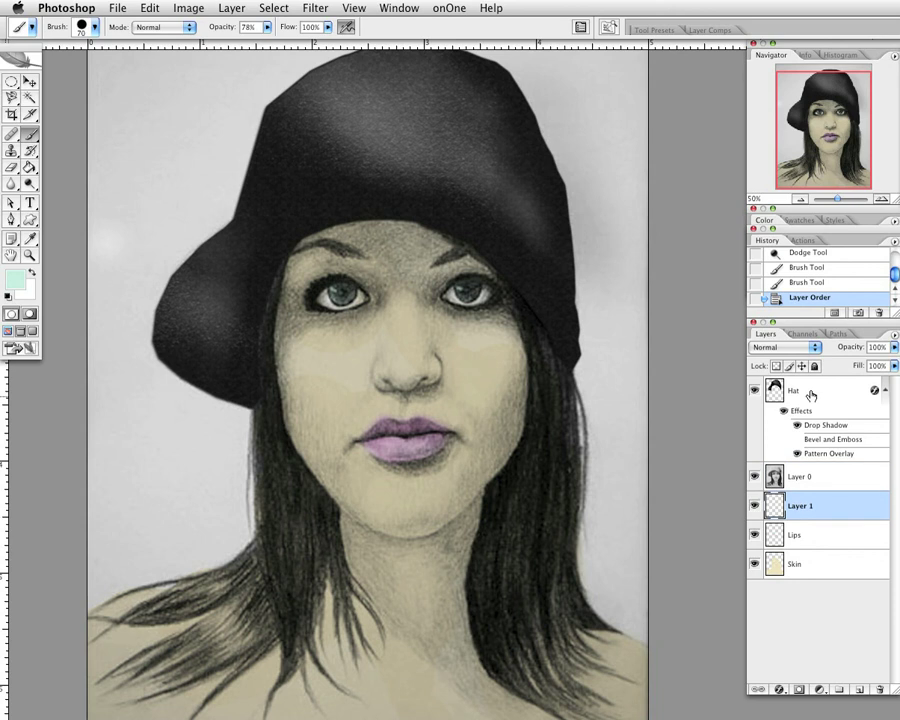
click(754, 506)
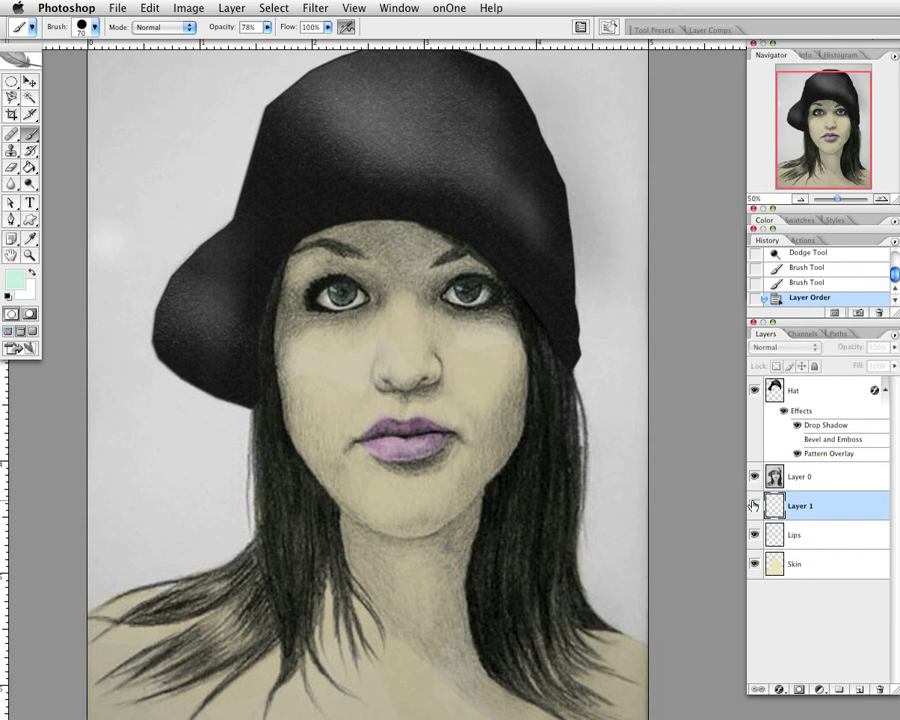
click(754, 506)
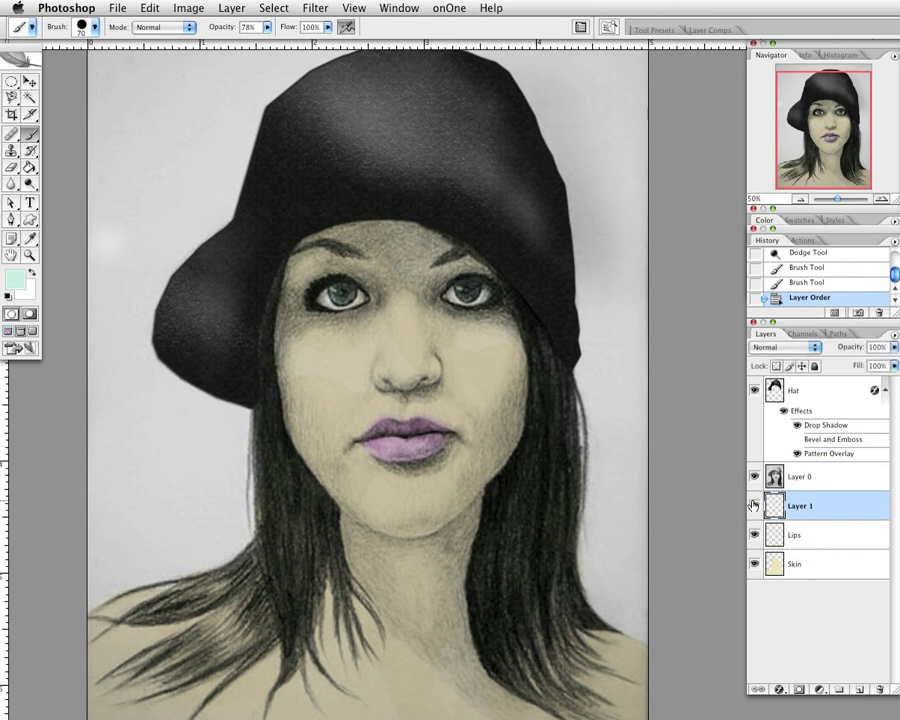
Dodge the mint color over both irises on Layer 1 with a 60-pixel brush, using Shadows at 14% exposure
click(30, 184)
drag(343, 309, 340, 295)
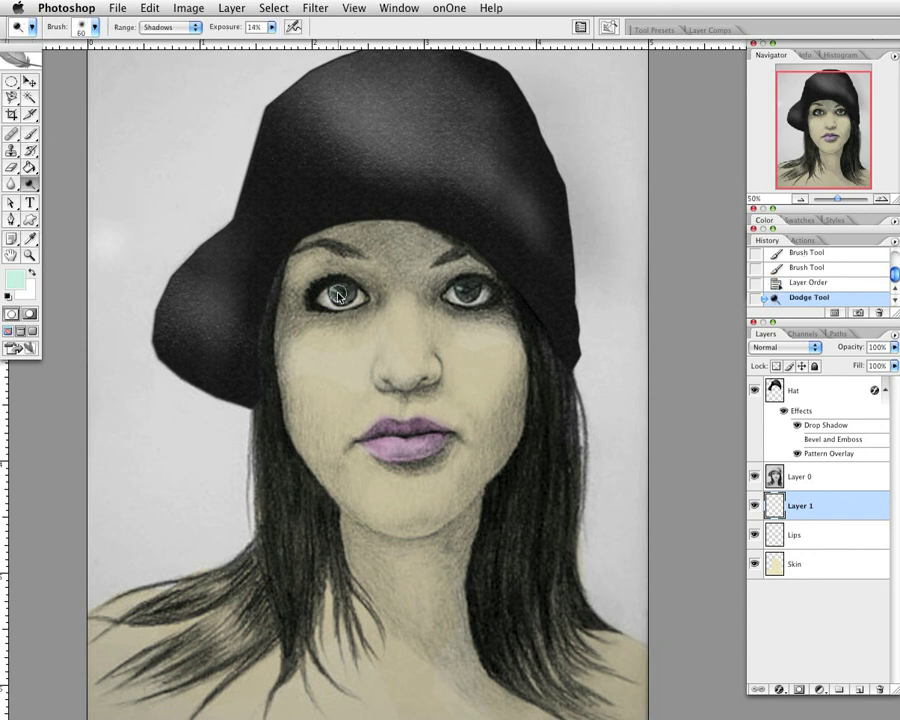
click(340, 295)
mouse_move(466, 296)
mouse_down()
mouse_move(478, 292)
mouse_move(462, 286)
mouse_up()
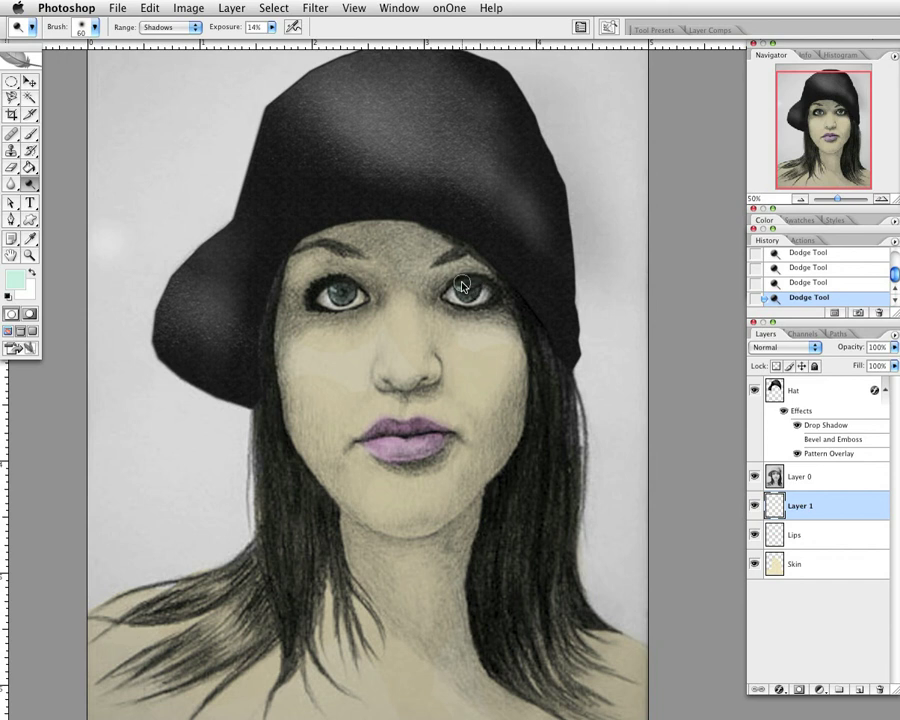
Erase the mint color over both pupils on Layer 1 with a 40-pixel eraser and compare by toggling the layer's visibility
click(12, 168)
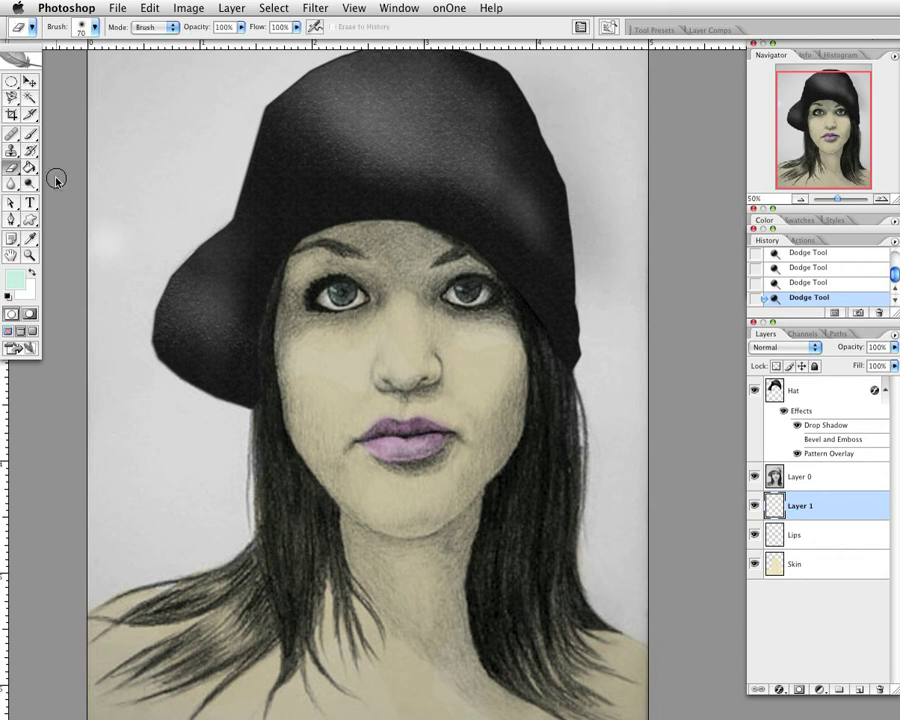
key(bracketleft)
click(439, 293)
click(468, 292)
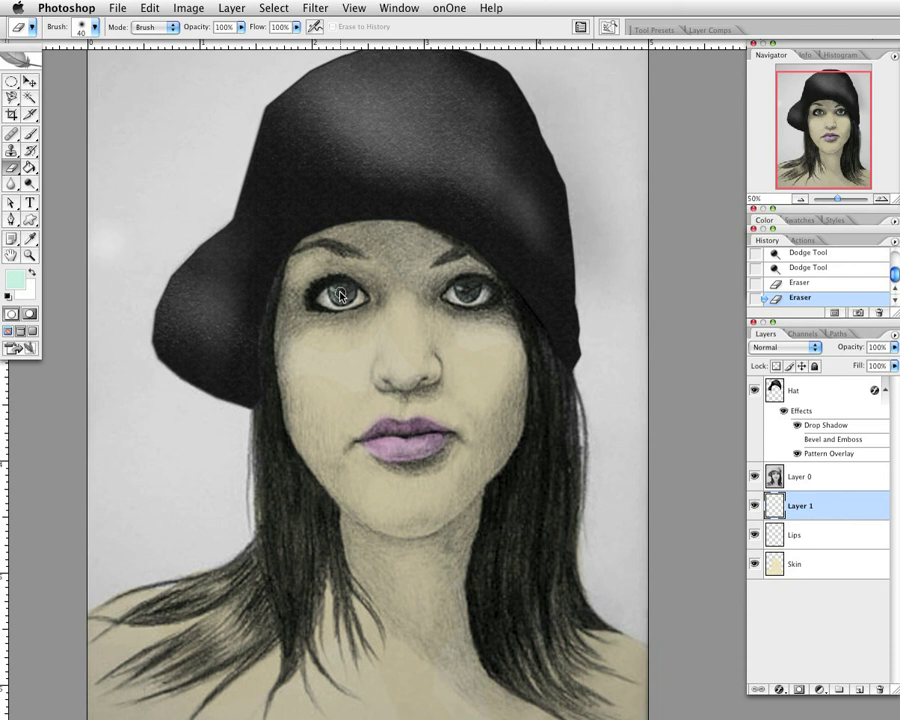
click(355, 290)
click(756, 506)
click(756, 506)
click(756, 506)
Lower Layer 1's opacity to 83%
key(super+plus)
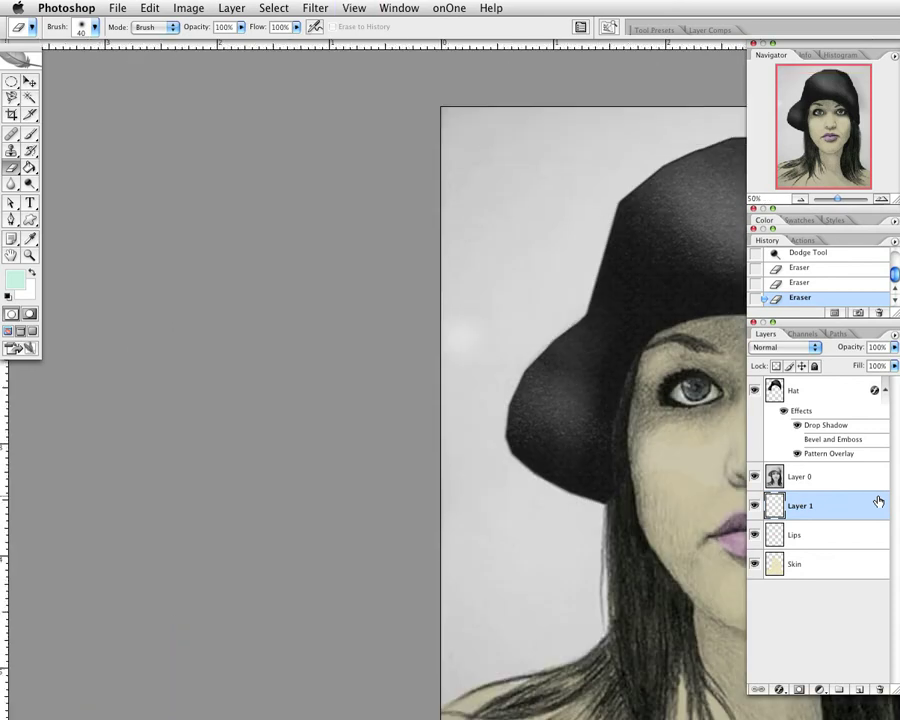
drag(483, 366, 366, 338)
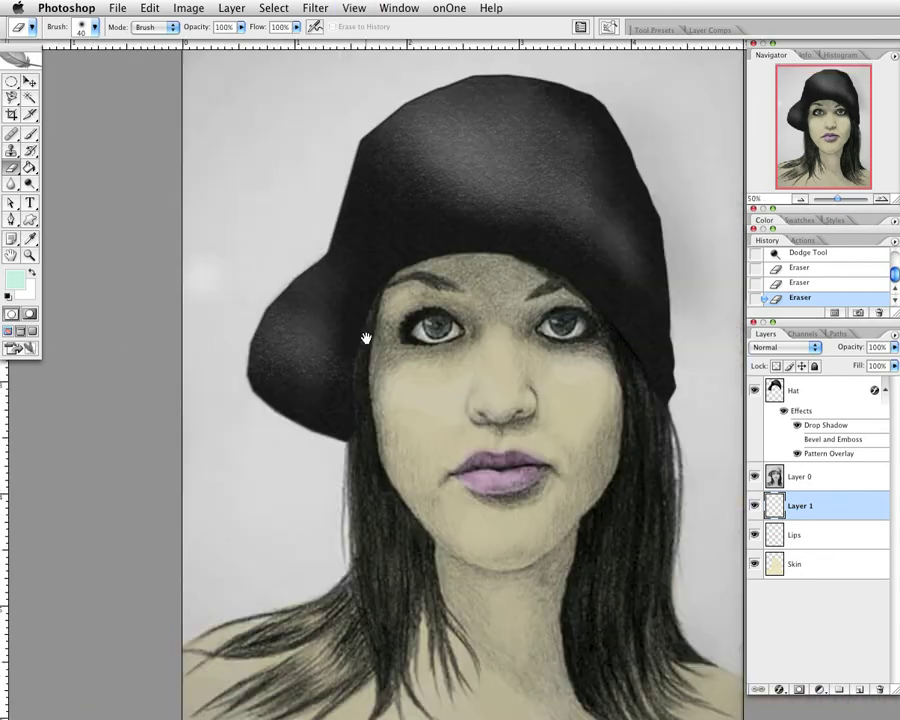
key(super+minus)
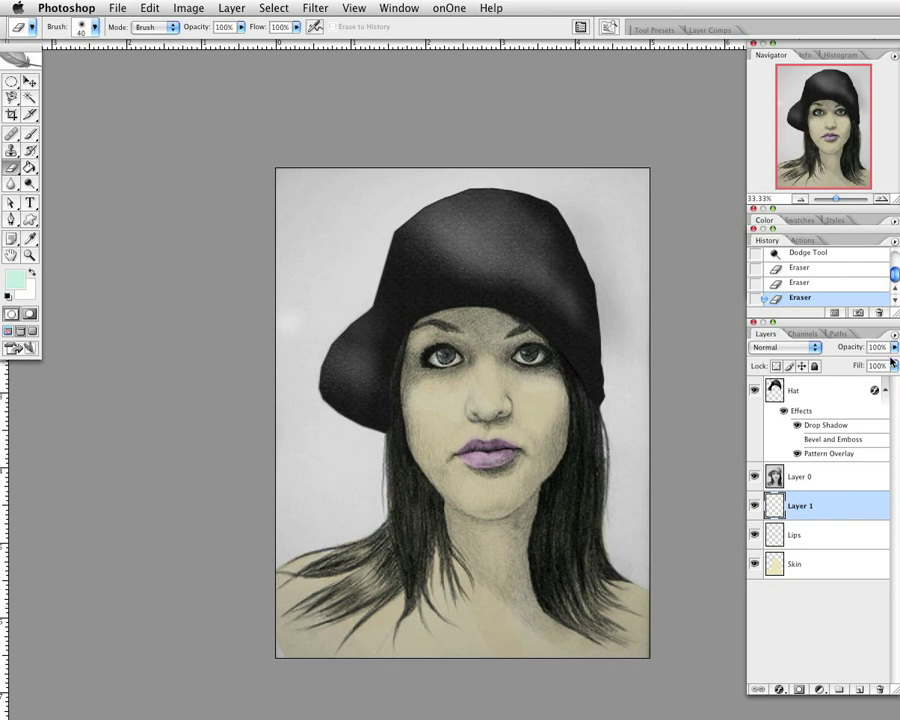
click(893, 365)
drag(893, 365, 886, 366)
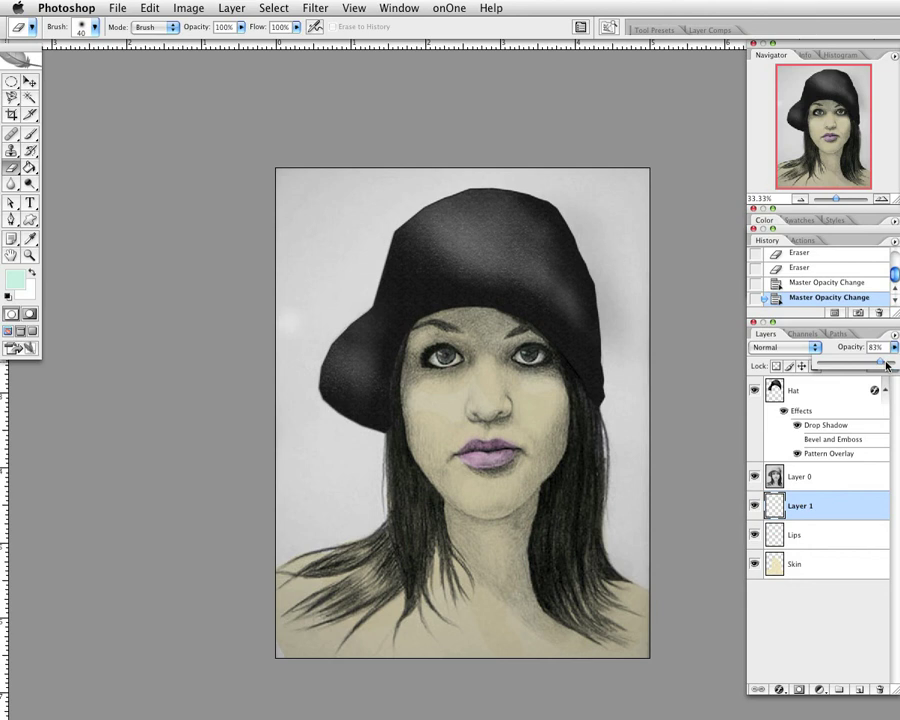
click(680, 333)
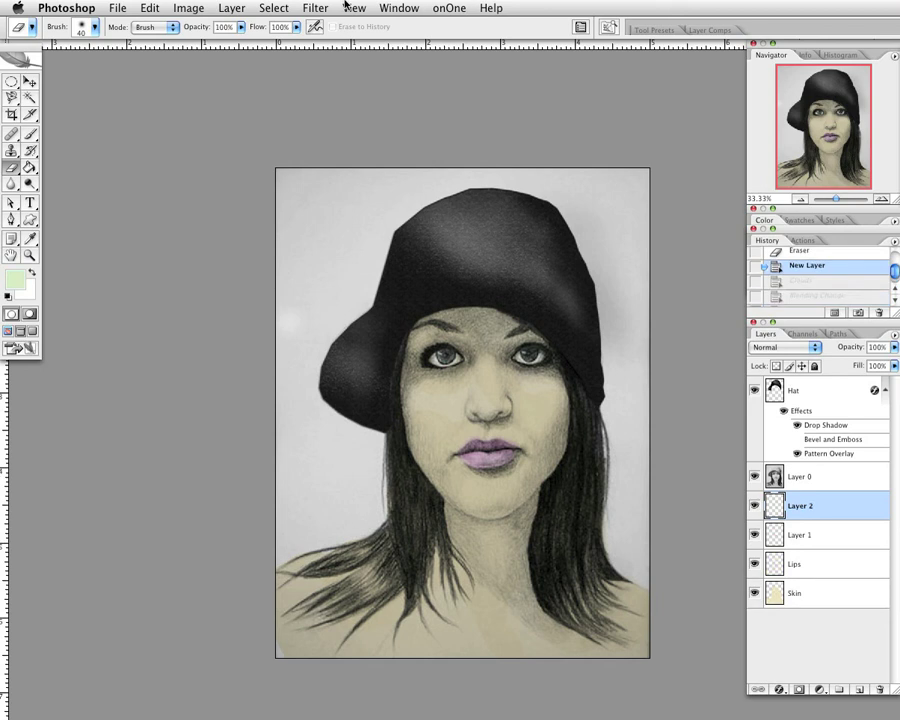
Render Clouds on Layer 2 using the pale green foreground color and white
click(316, 8)
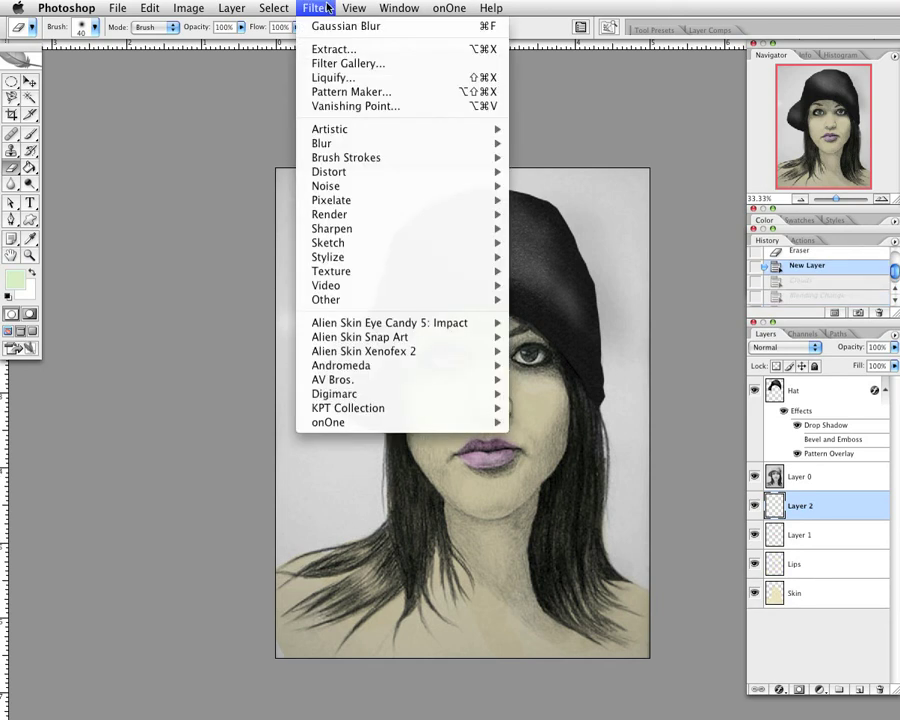
mouse_move(357, 137)
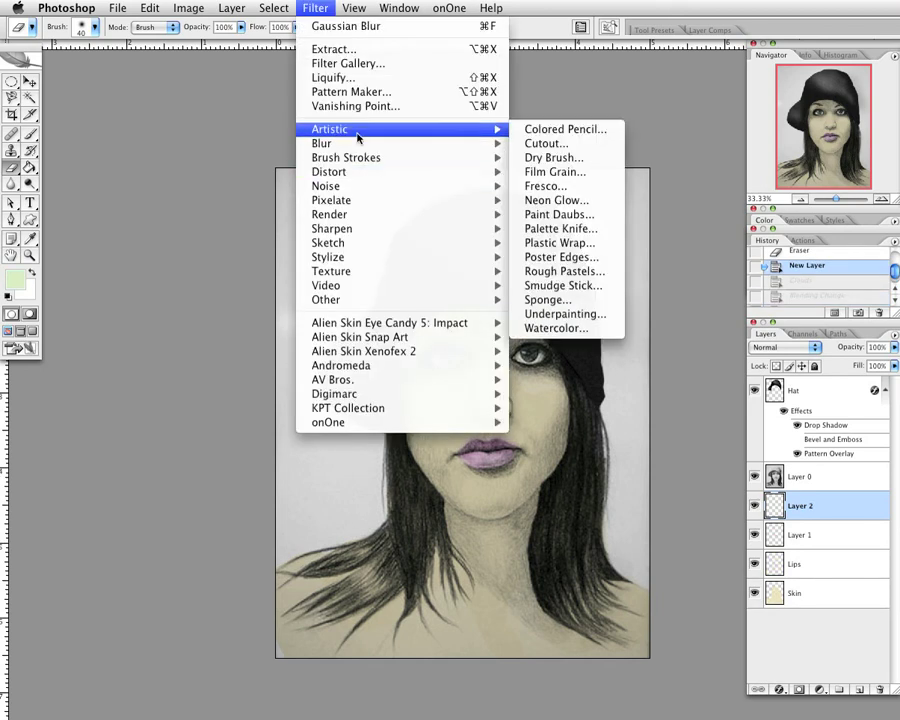
mouse_move(366, 206)
mouse_move(367, 231)
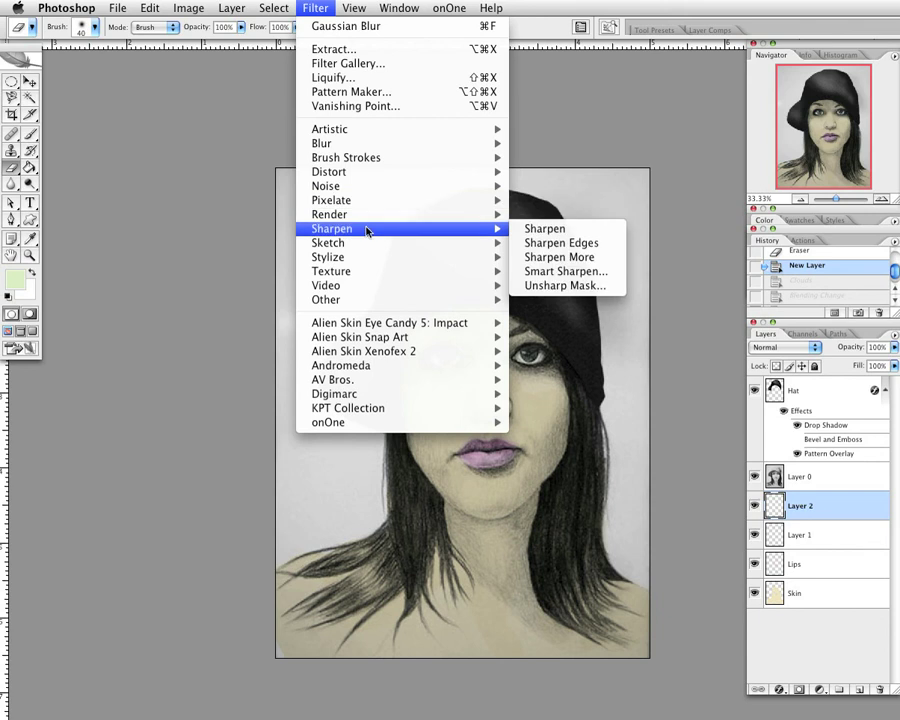
mouse_move(476, 246)
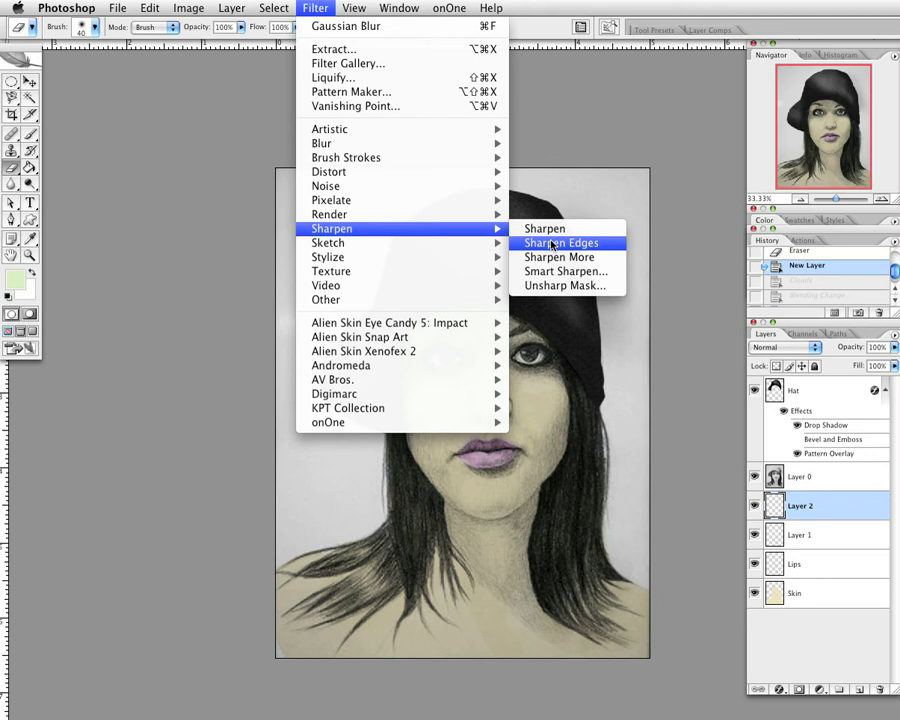
mouse_move(495, 220)
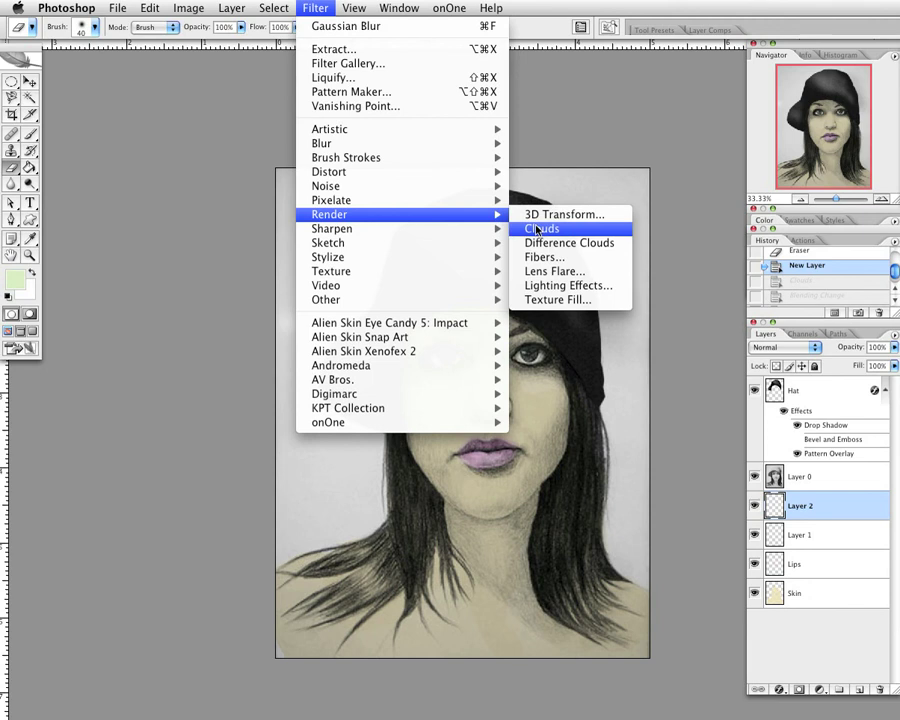
click(540, 228)
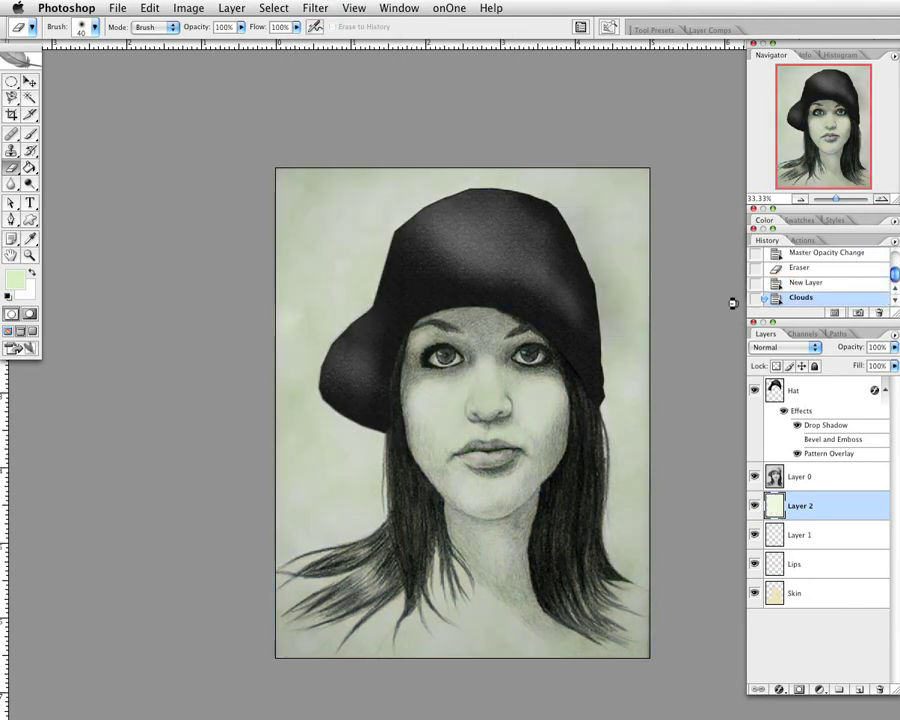
Soften the green clouds on Layer 2 with a slight Gaussian Blur and add a new layer above it
click(315, 8)
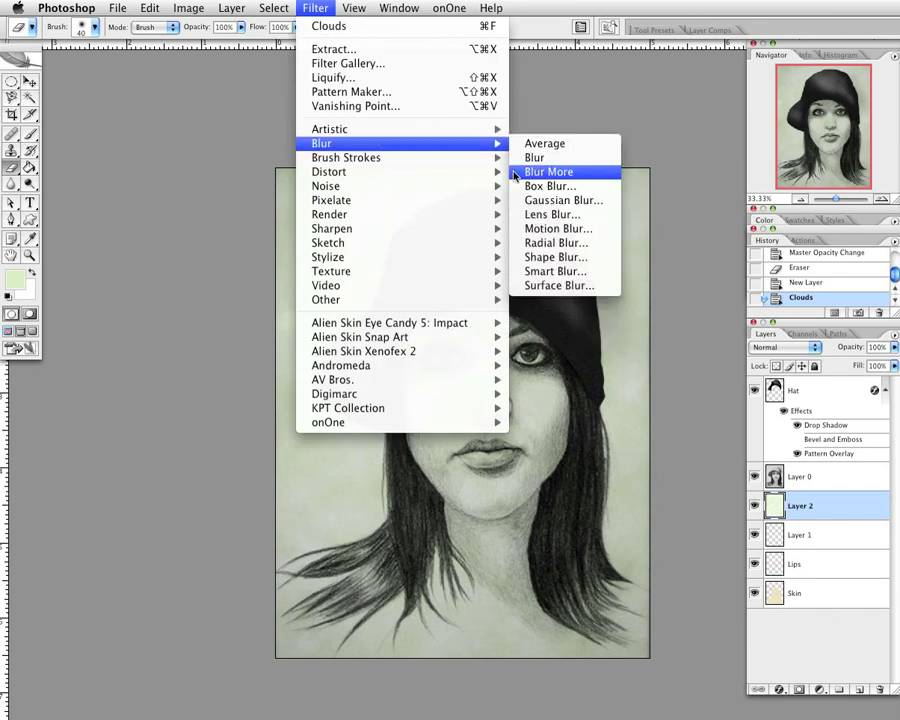
click(543, 204)
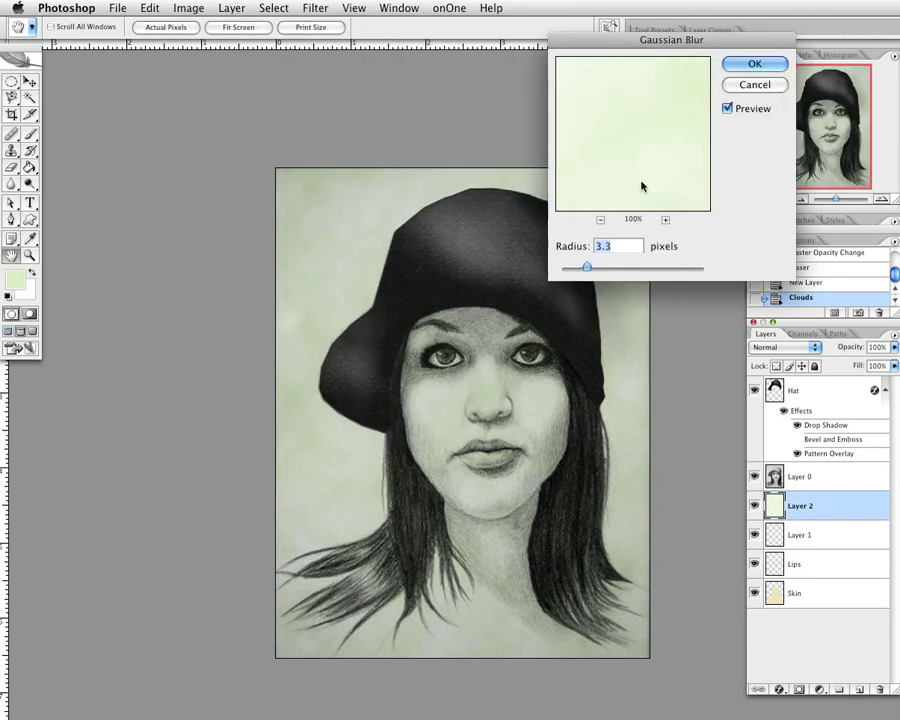
drag(589, 267, 580, 268)
click(758, 65)
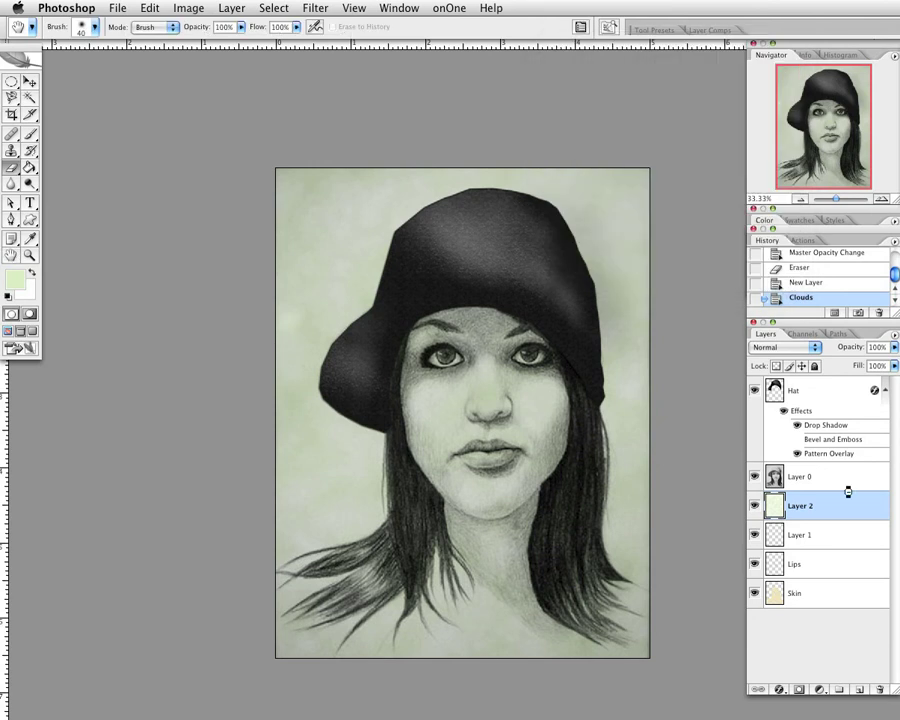
click(857, 691)
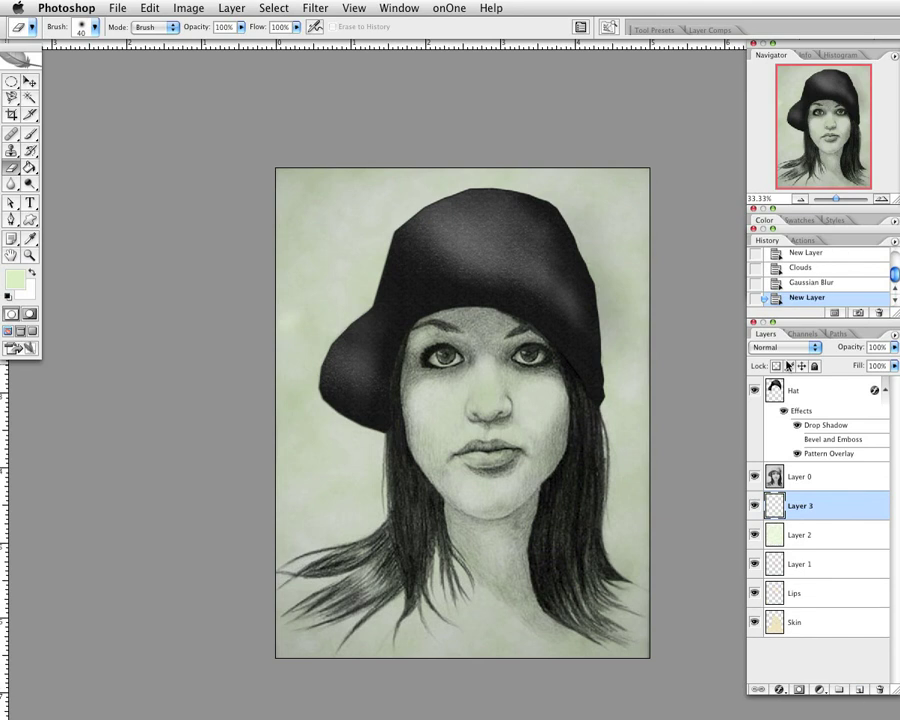
click(326, 9)
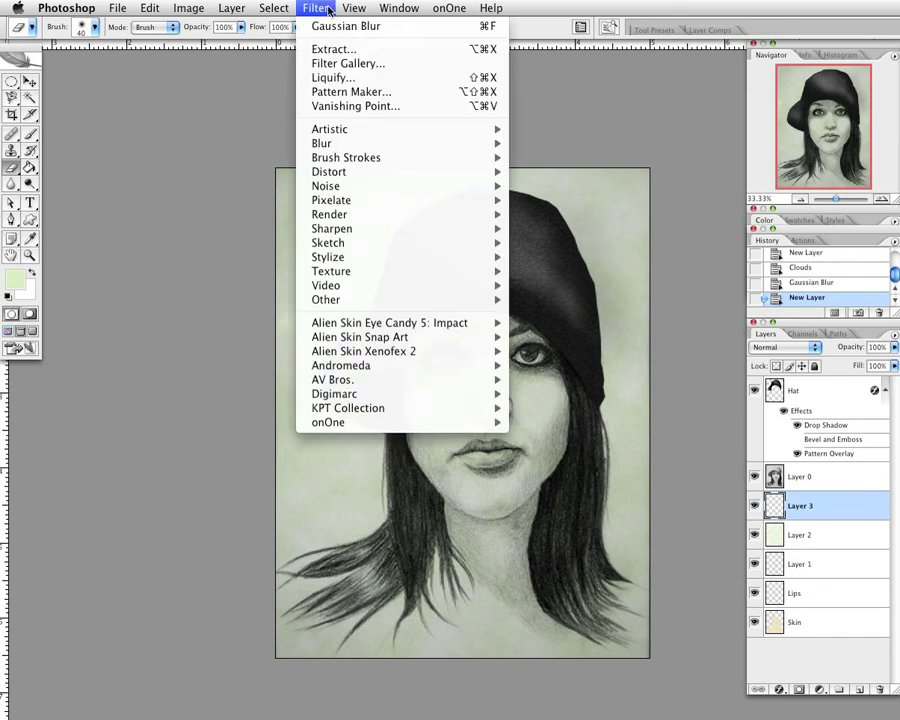
mouse_move(408, 220)
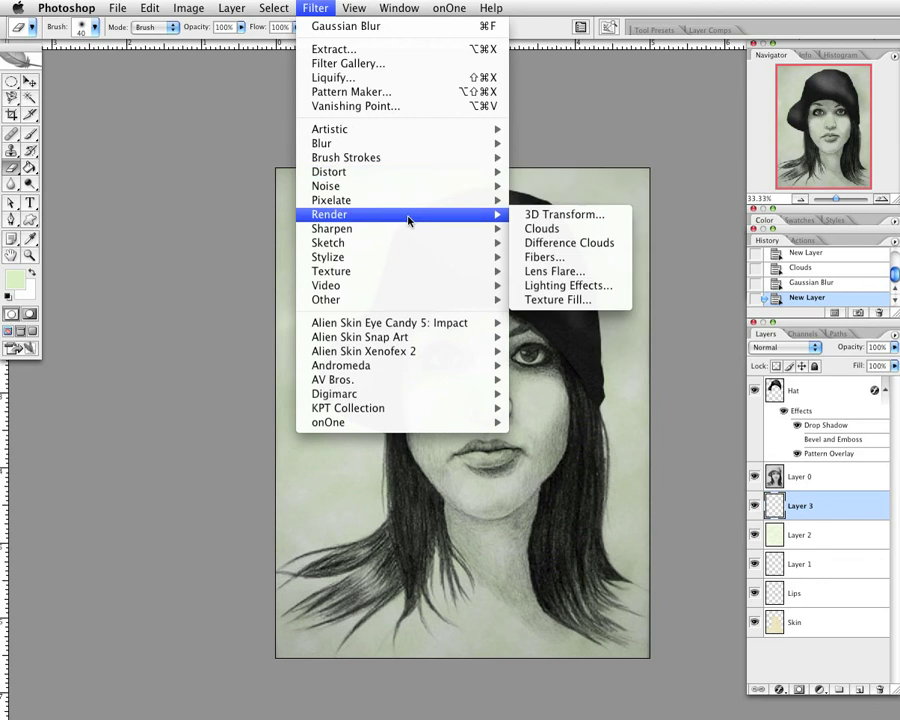
click(240, 191)
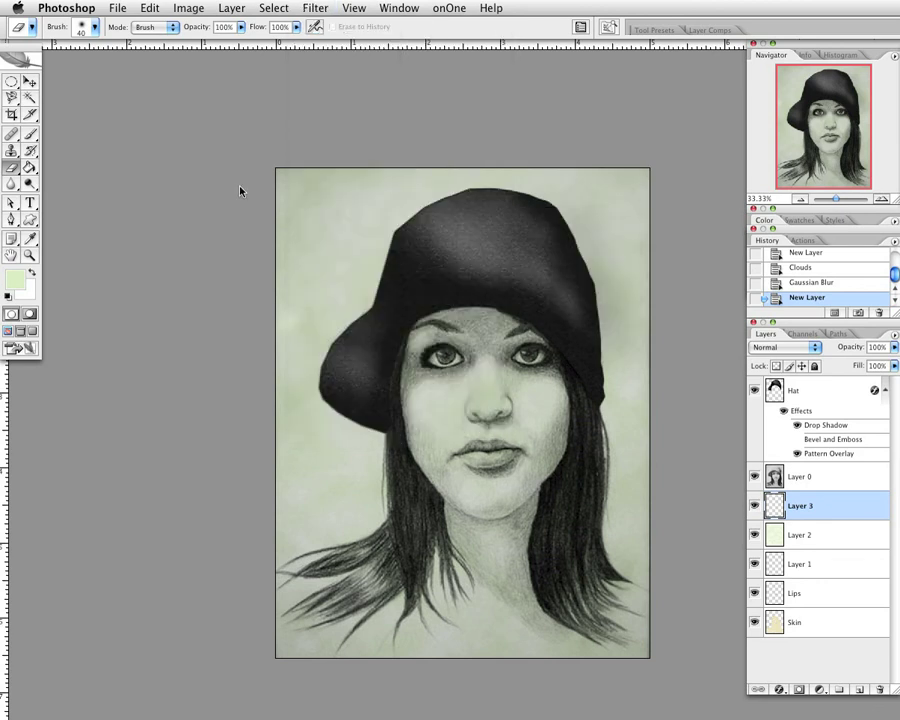
Set the foreground color to the pale blue bfdde7
click(16, 273)
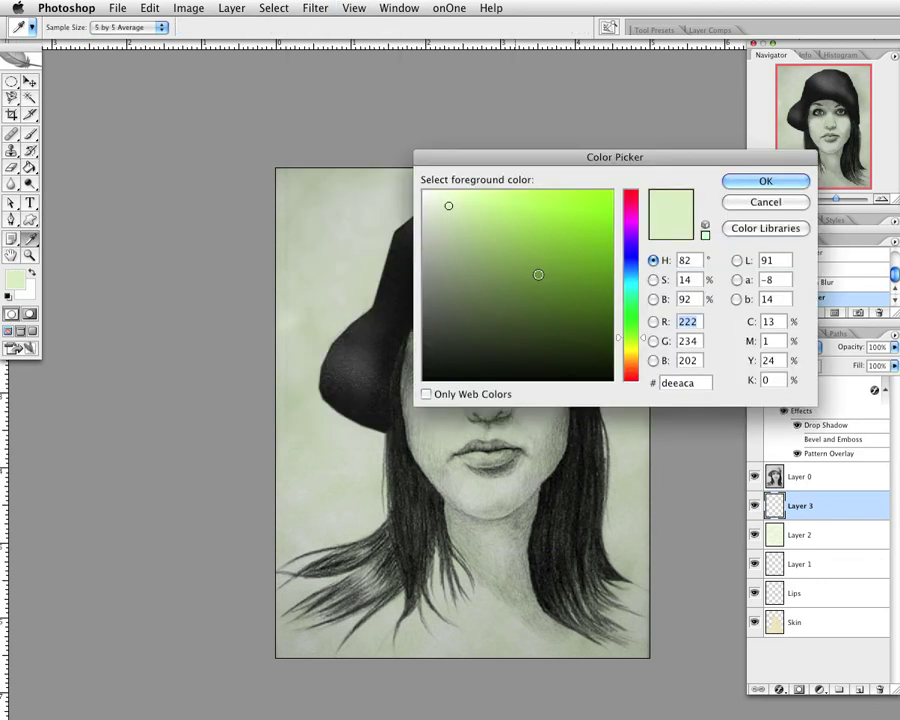
click(637, 281)
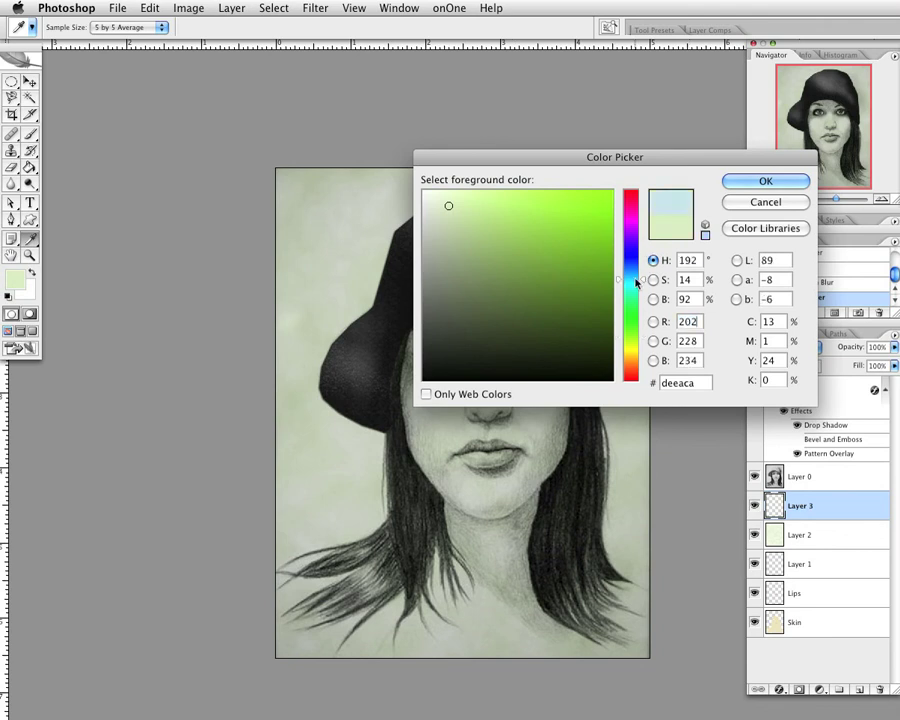
drag(637, 283, 637, 280)
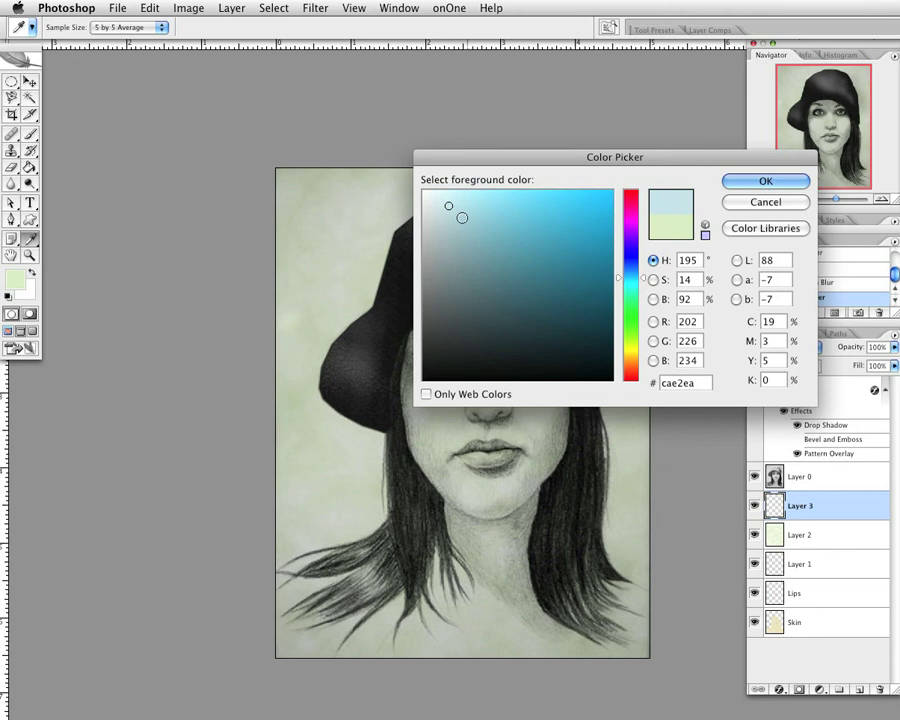
click(455, 208)
click(762, 183)
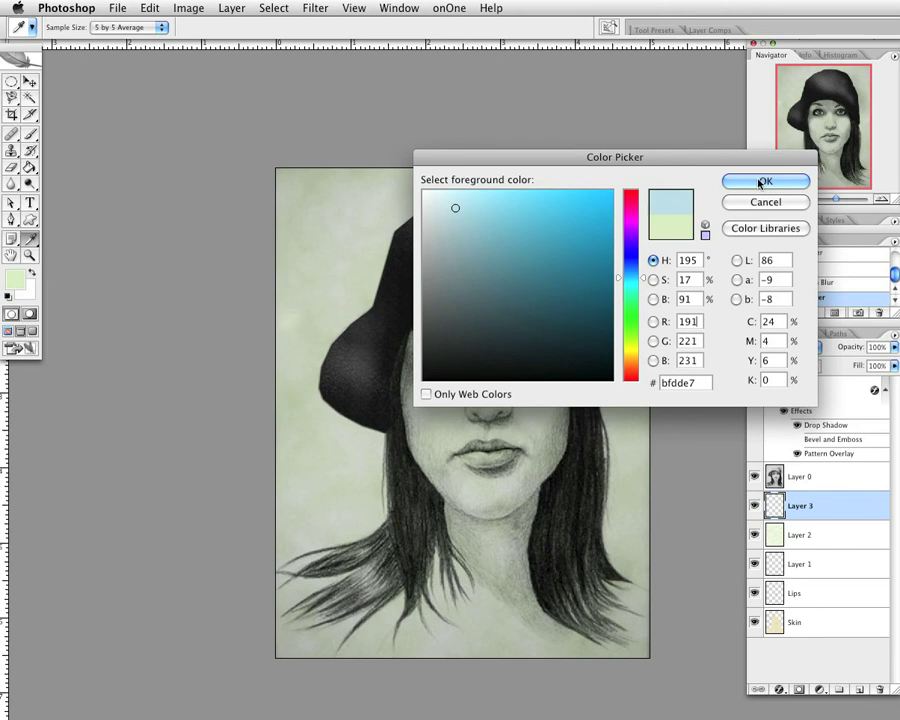
Render Clouds on Layer 3 using the pale blue foreground color and white
key(b)
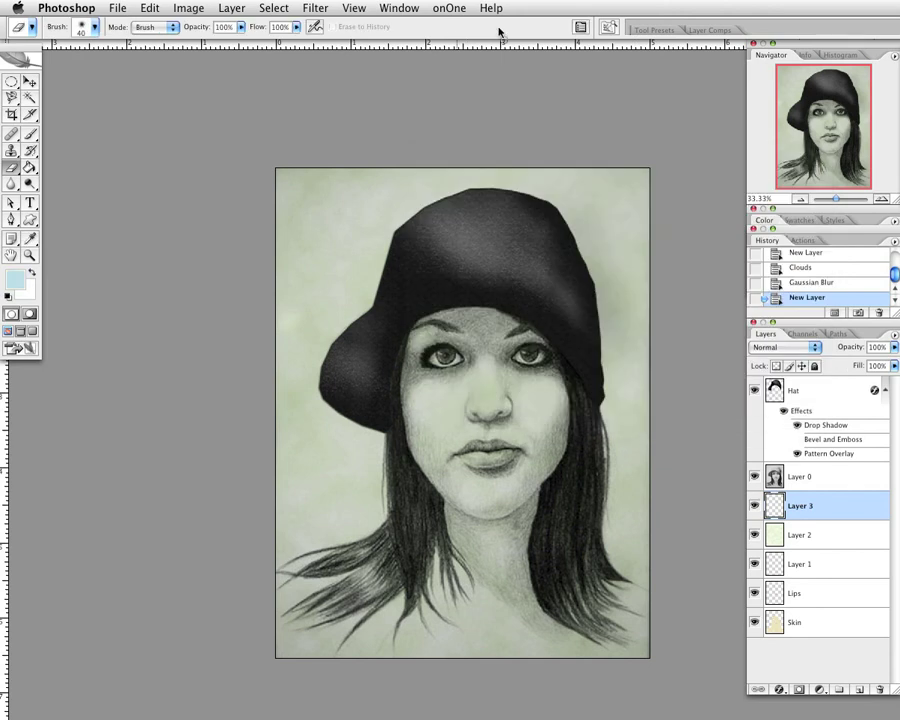
click(352, 8)
mouse_move(316, 8)
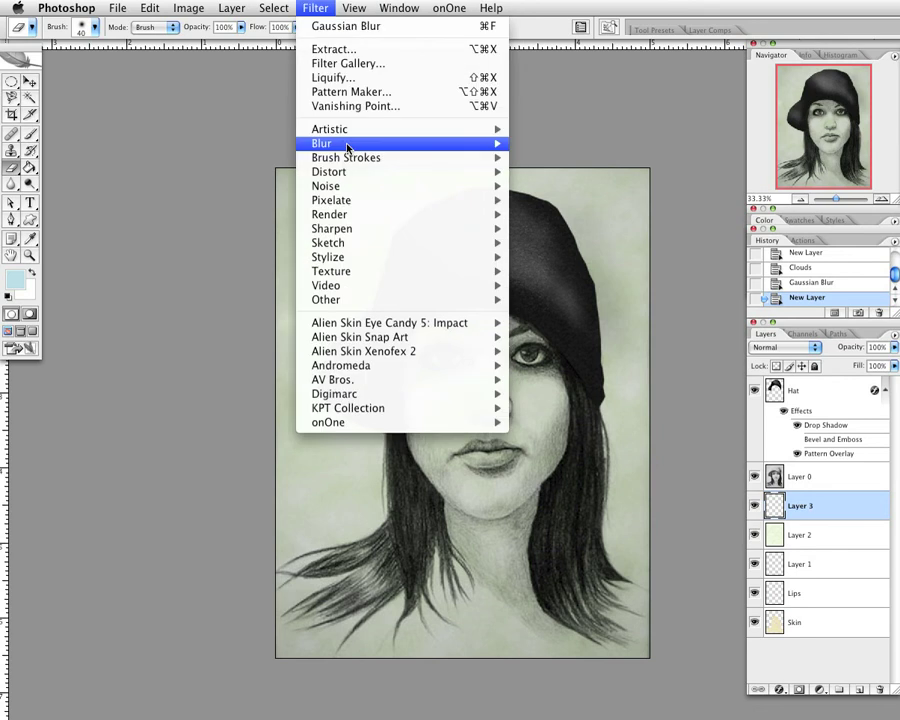
mouse_move(350, 206)
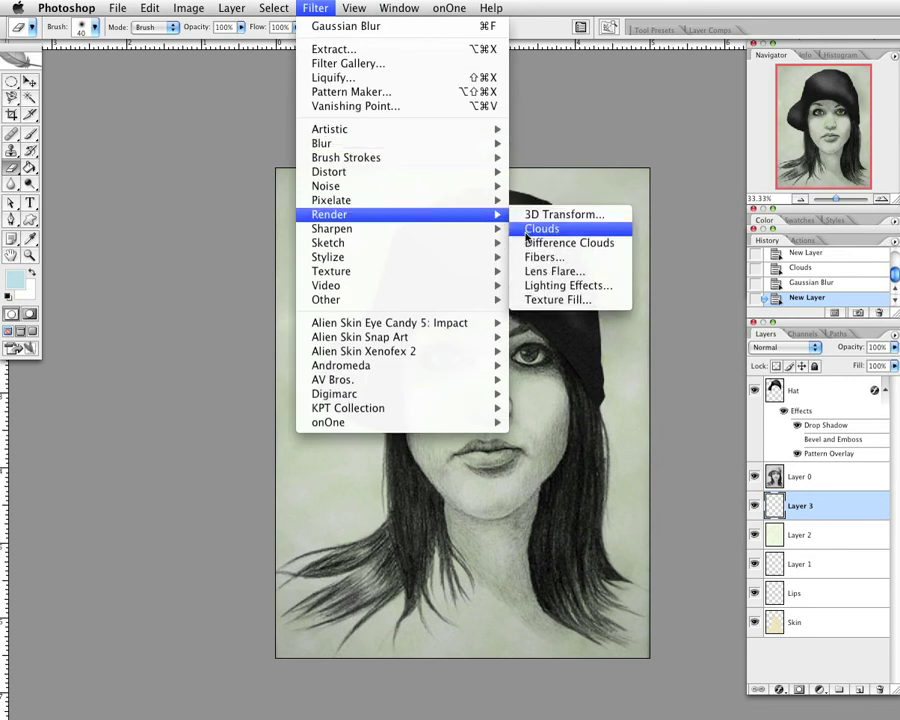
click(530, 230)
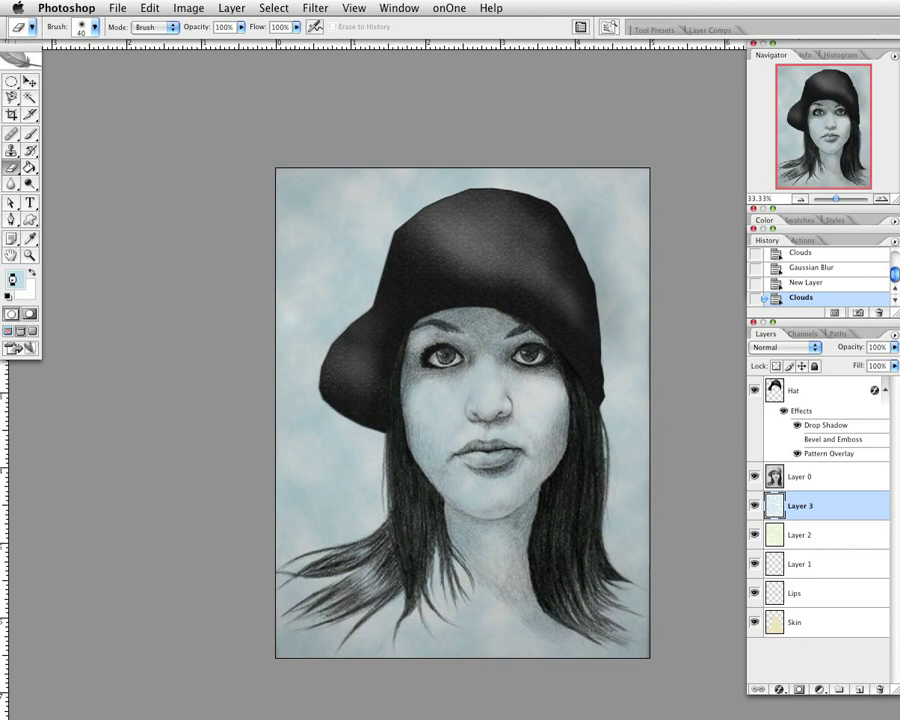
Set the foreground color to the soft pink e6b4c5
click(14, 281)
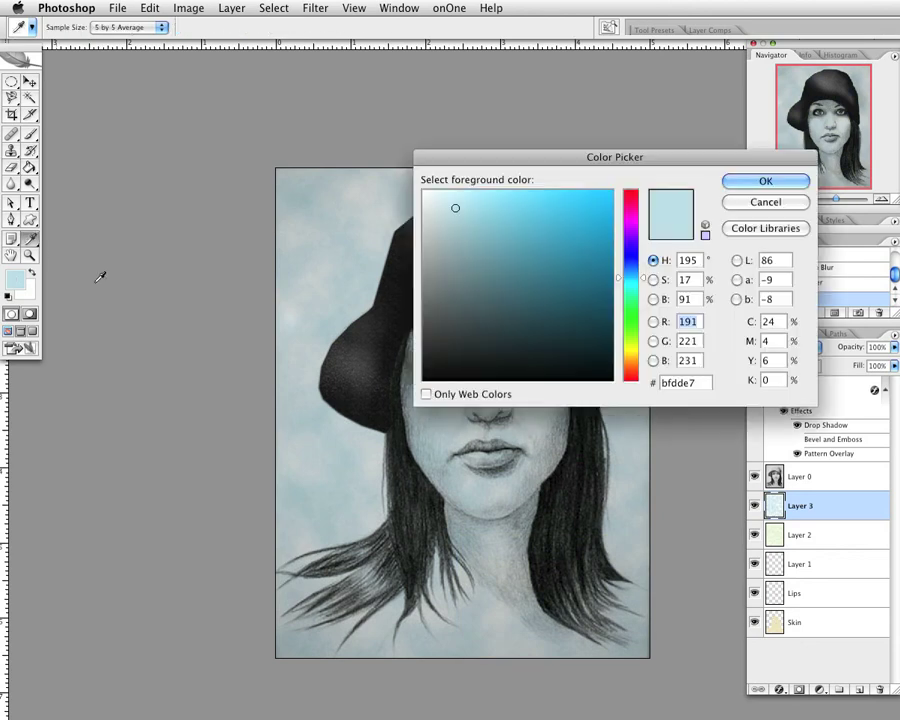
click(634, 206)
click(634, 205)
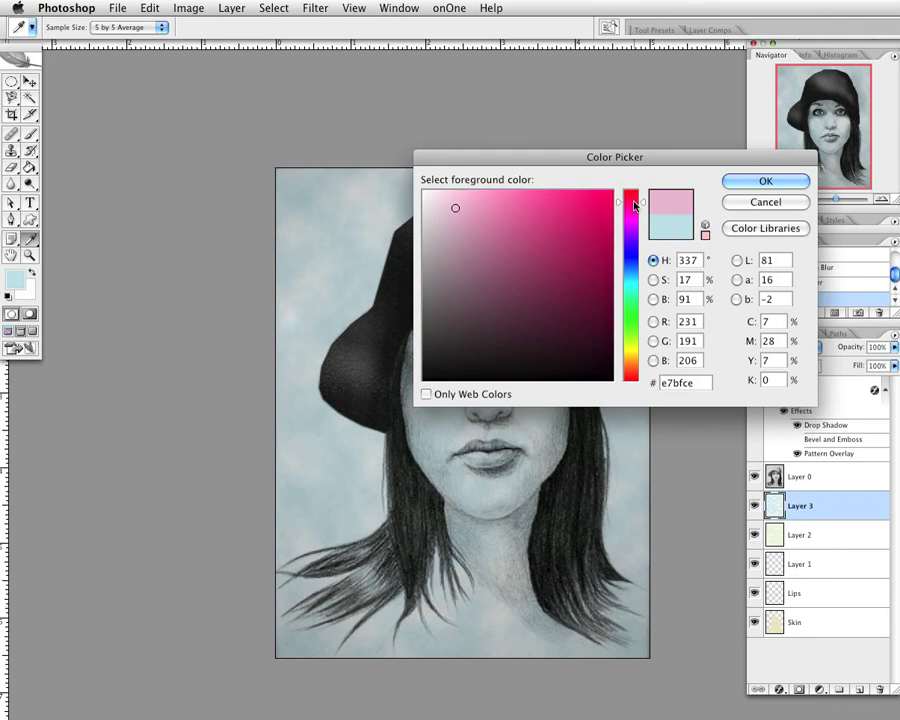
click(634, 204)
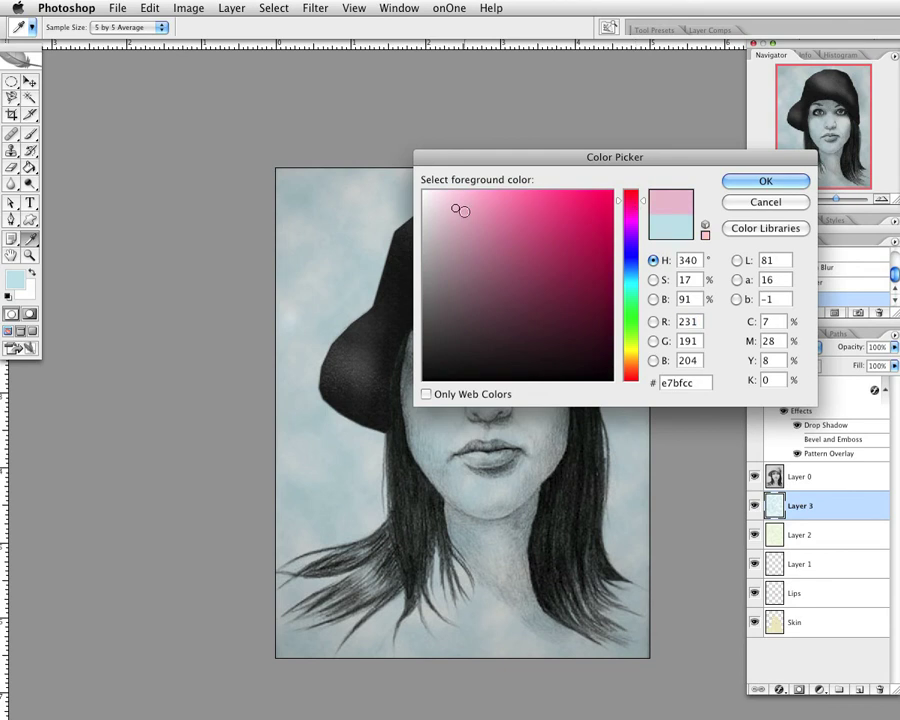
click(466, 210)
click(463, 208)
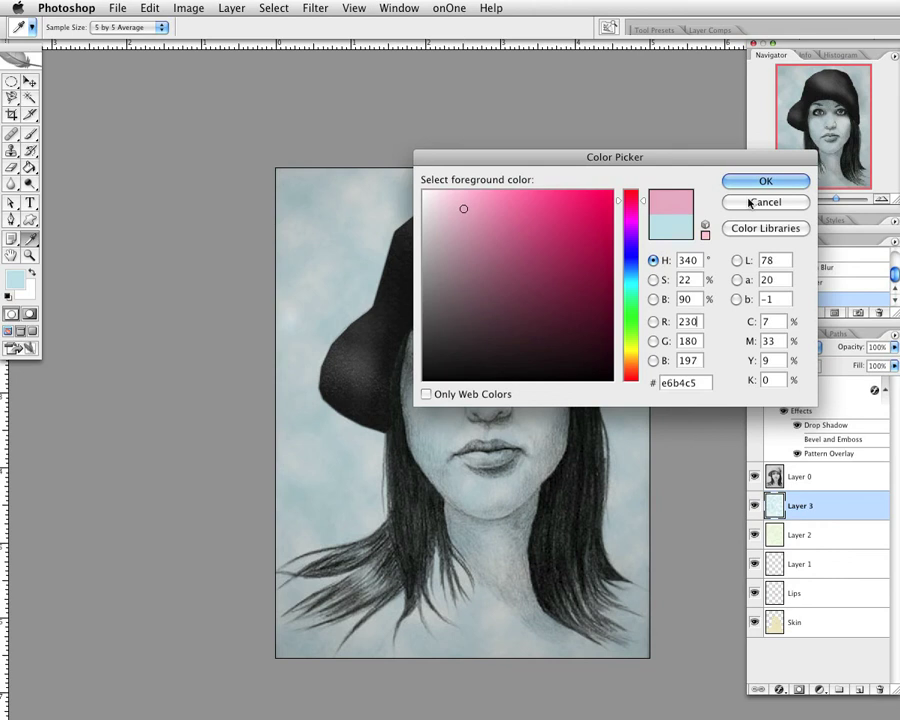
click(741, 187)
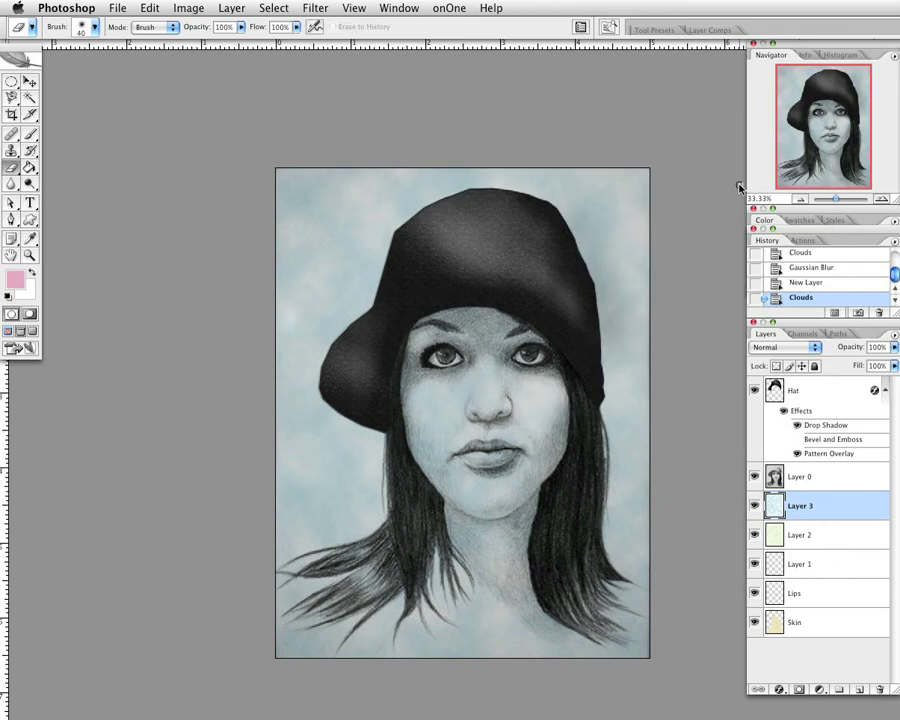
click(315, 8)
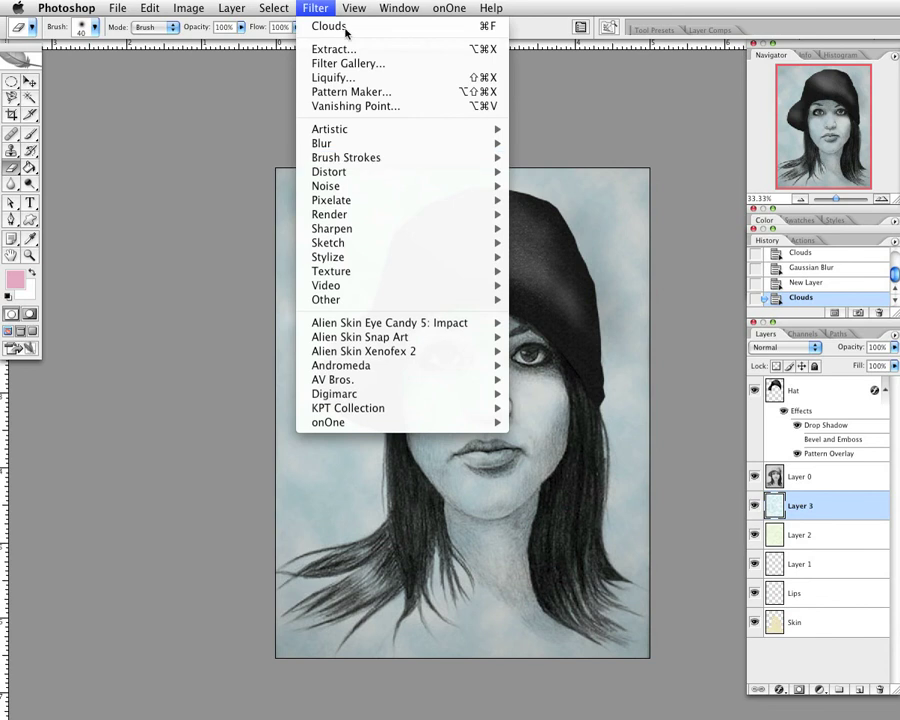
click(330, 27)
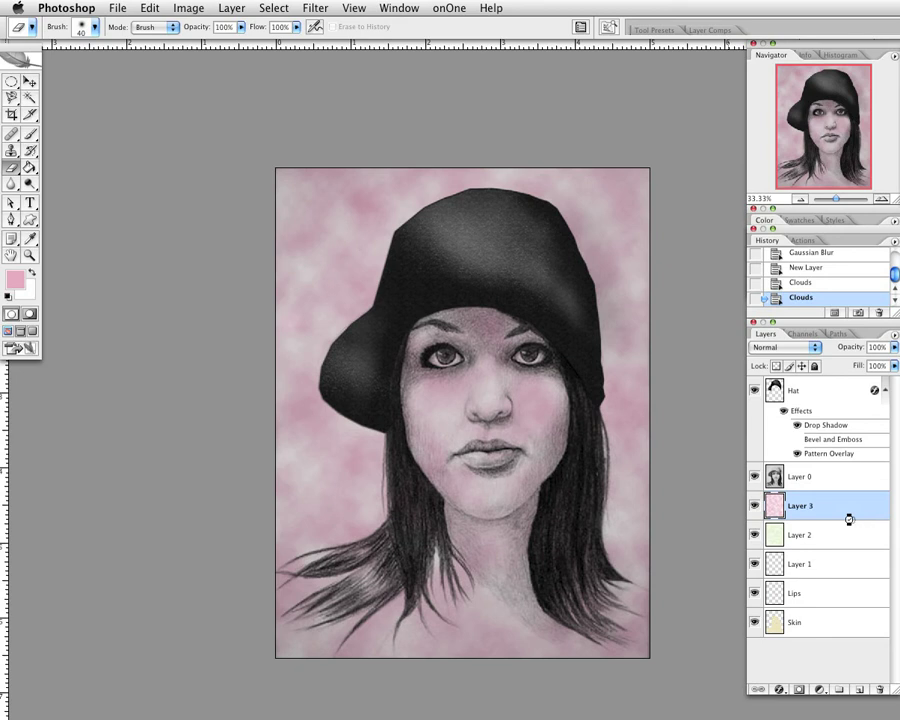
key(ctrl+z)
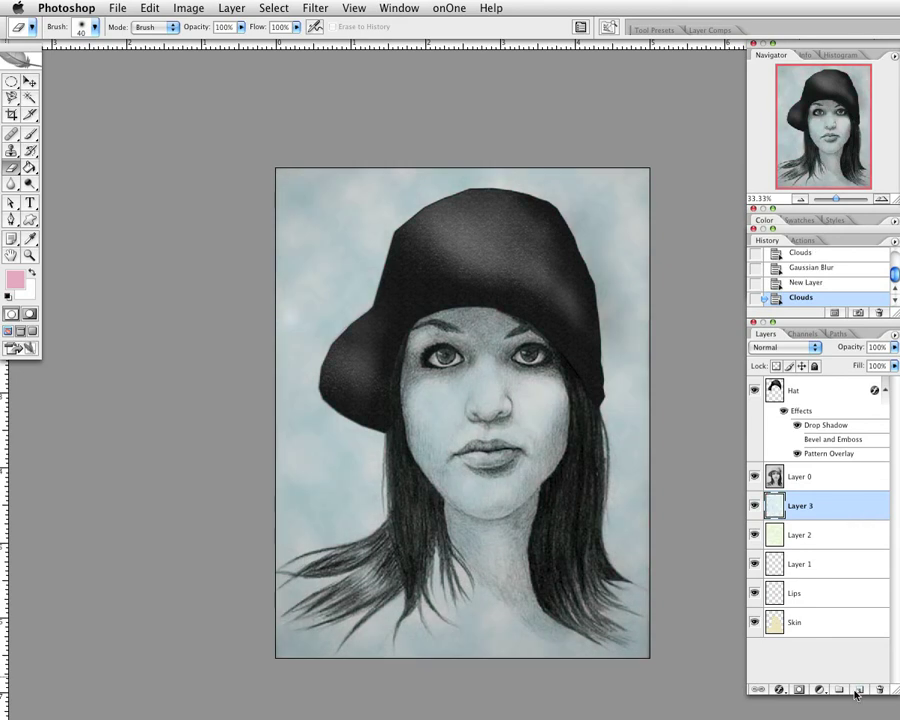
Add a new layer above Layer 3 and render Clouds on it using the pink foreground color and white
click(857, 691)
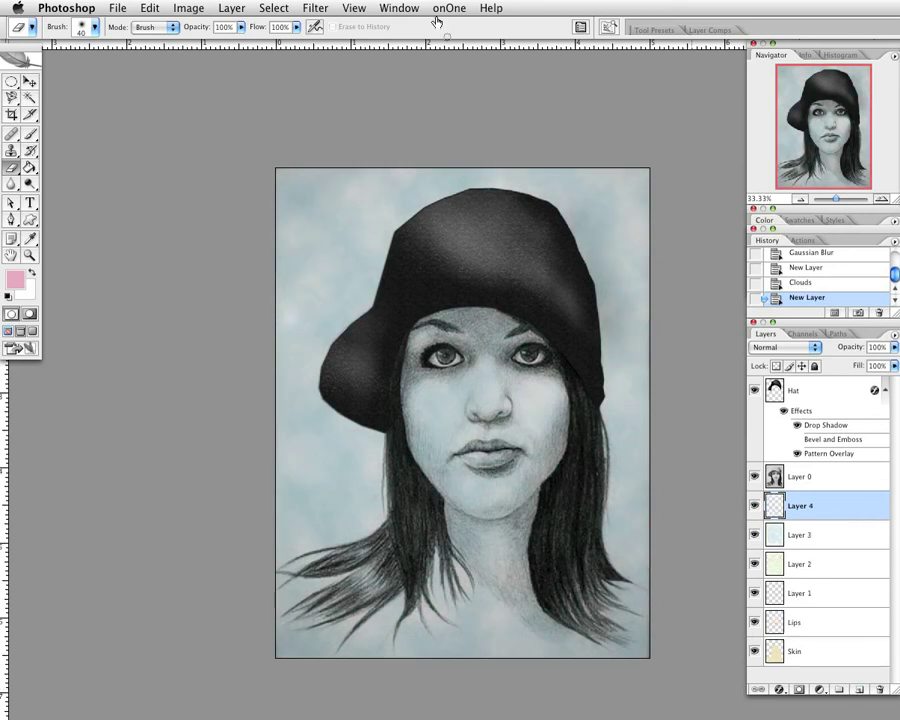
click(352, 8)
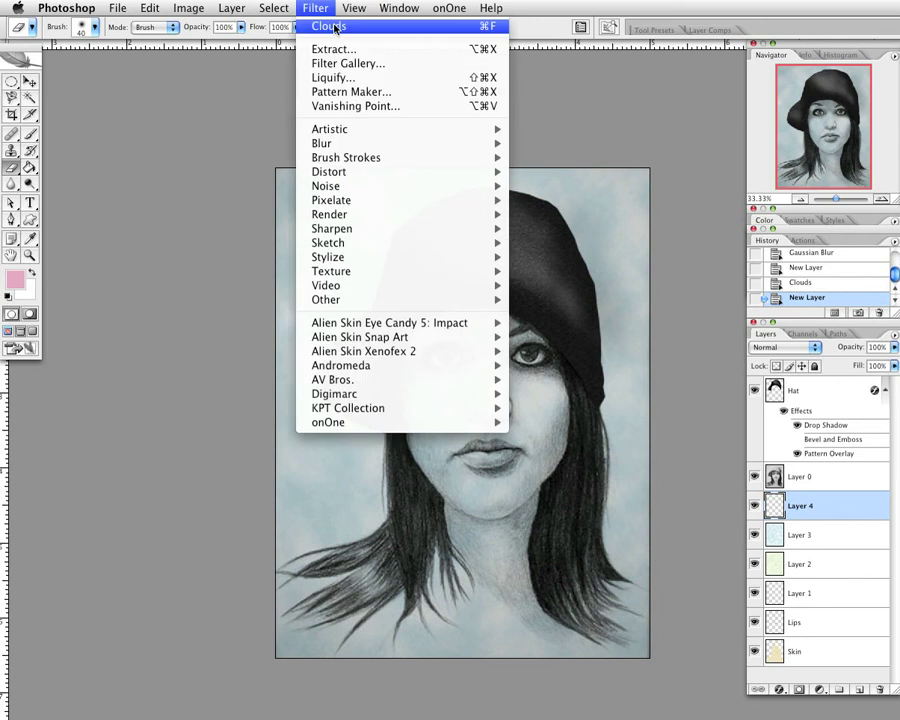
click(334, 28)
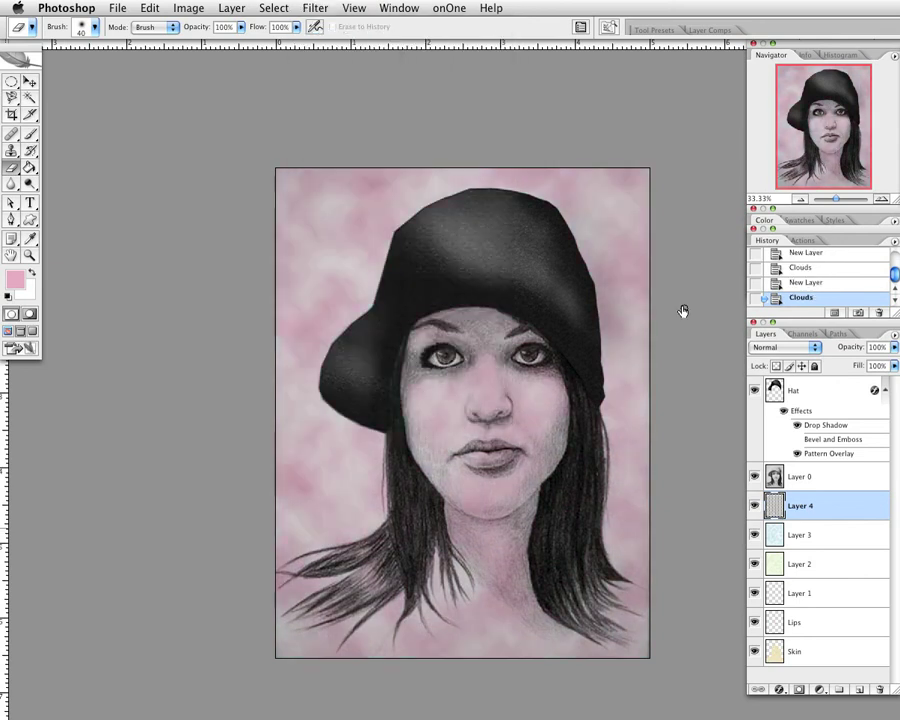
Soften the pink clouds on Layer 4 with a Gaussian Blur of 2.3 pixels radius
click(316, 8)
mouse_move(440, 143)
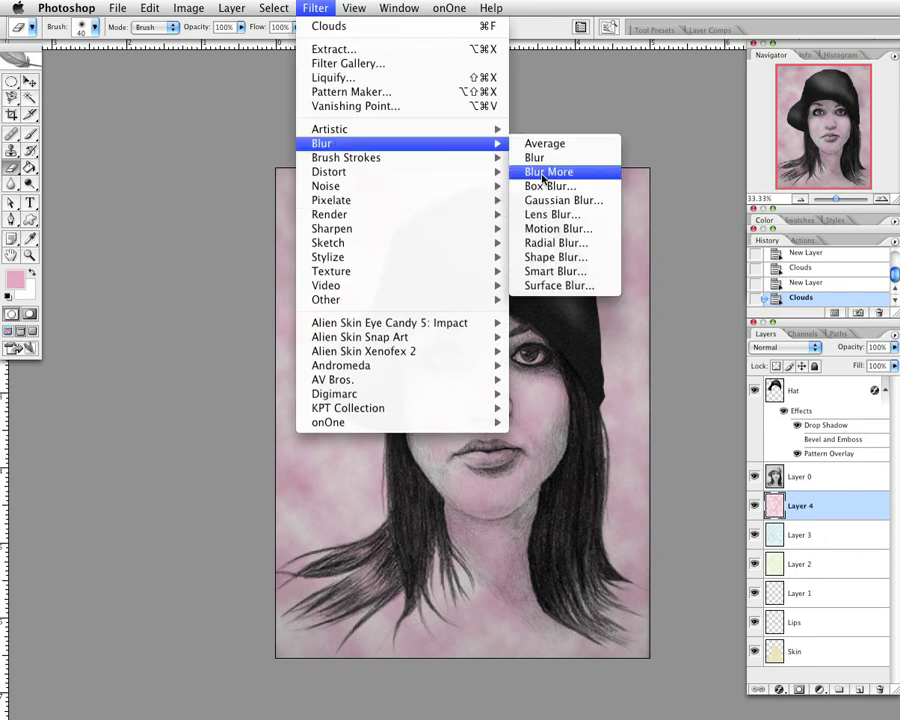
click(549, 201)
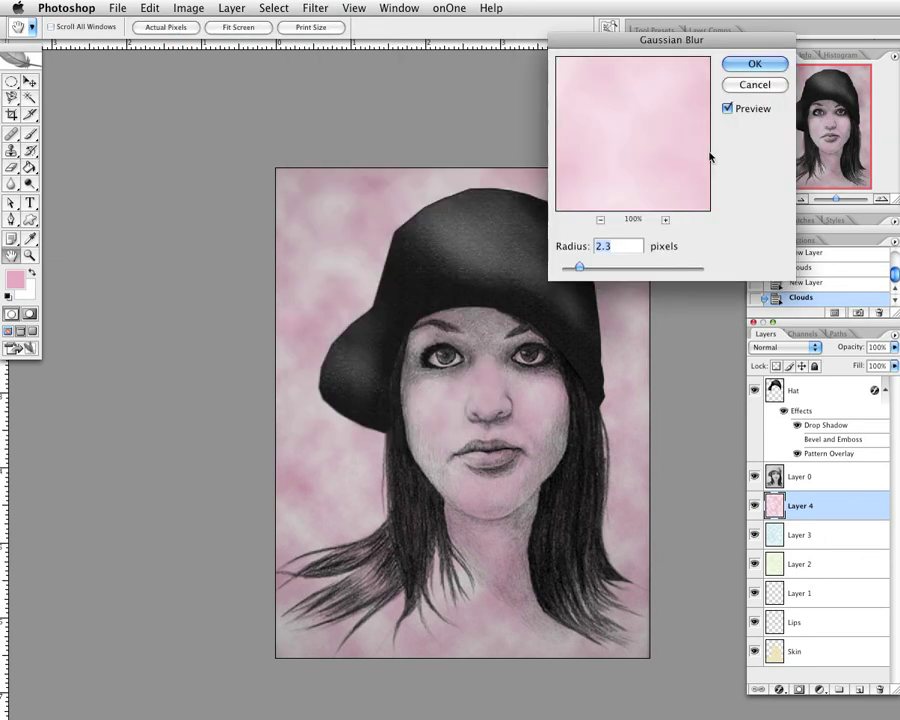
key(Return)
key(e)
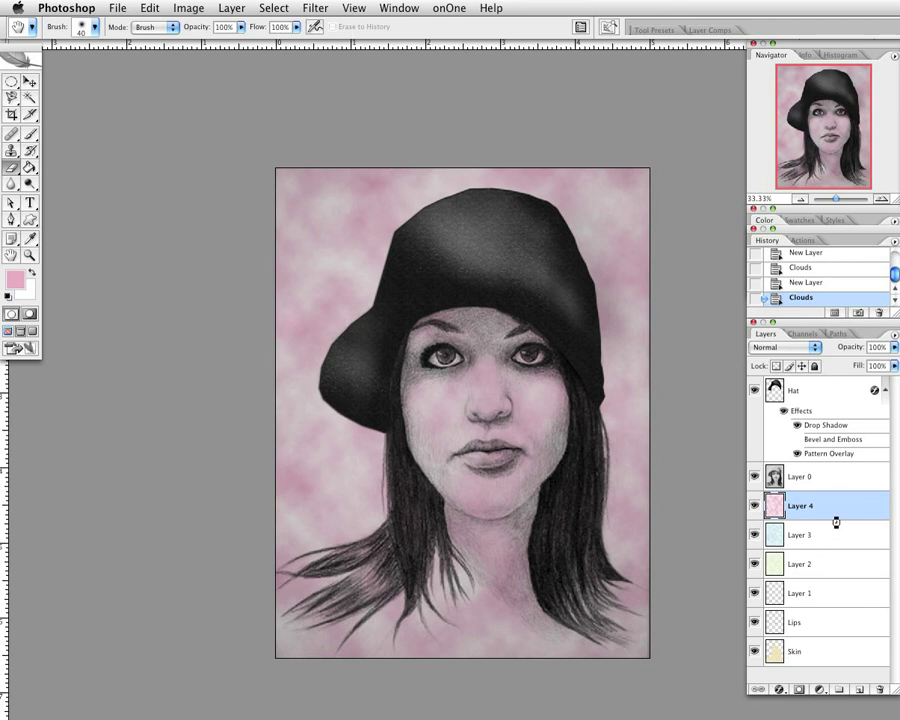
Repeat the same Gaussian Blur on the pale blue clouds of Layer 3
click(843, 542)
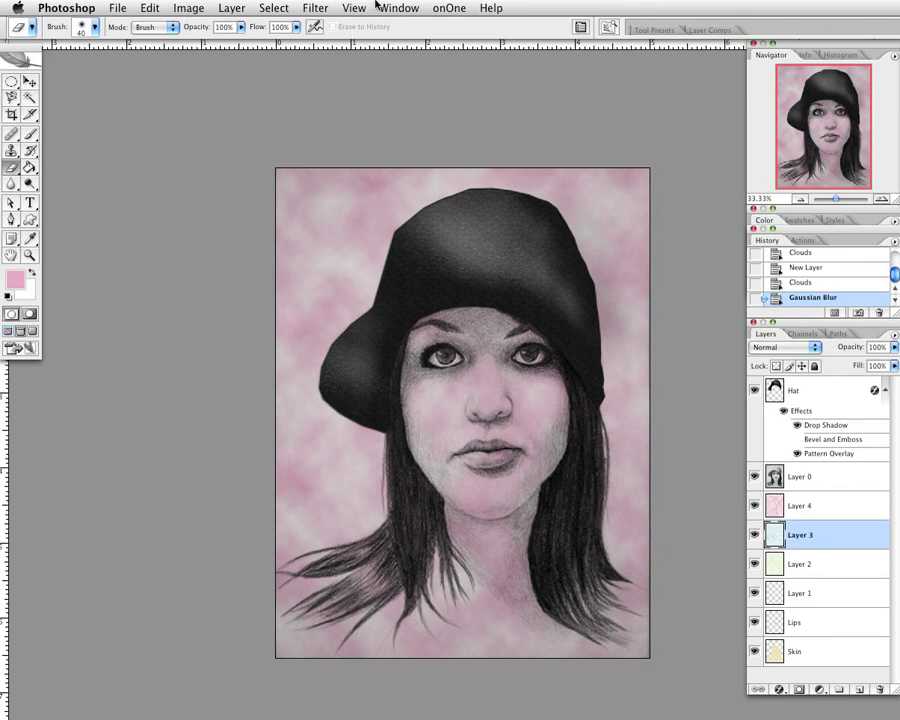
click(316, 8)
click(328, 24)
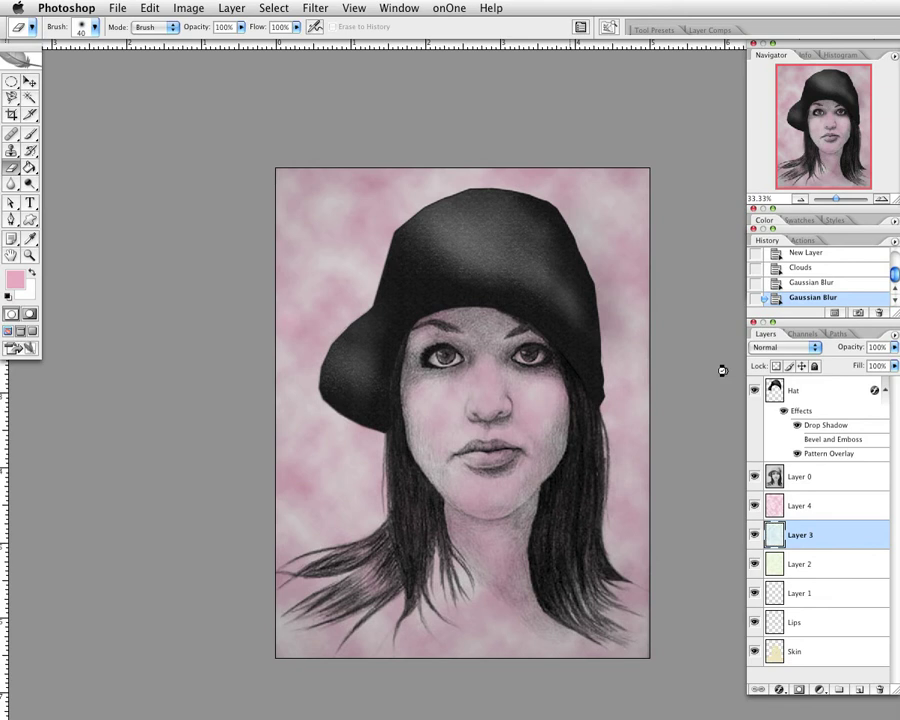
Move the three cloud layers, Layer 4, Layer 3 and Layer 2, above the portrait on Layer 0 and below Hat
click(836, 510)
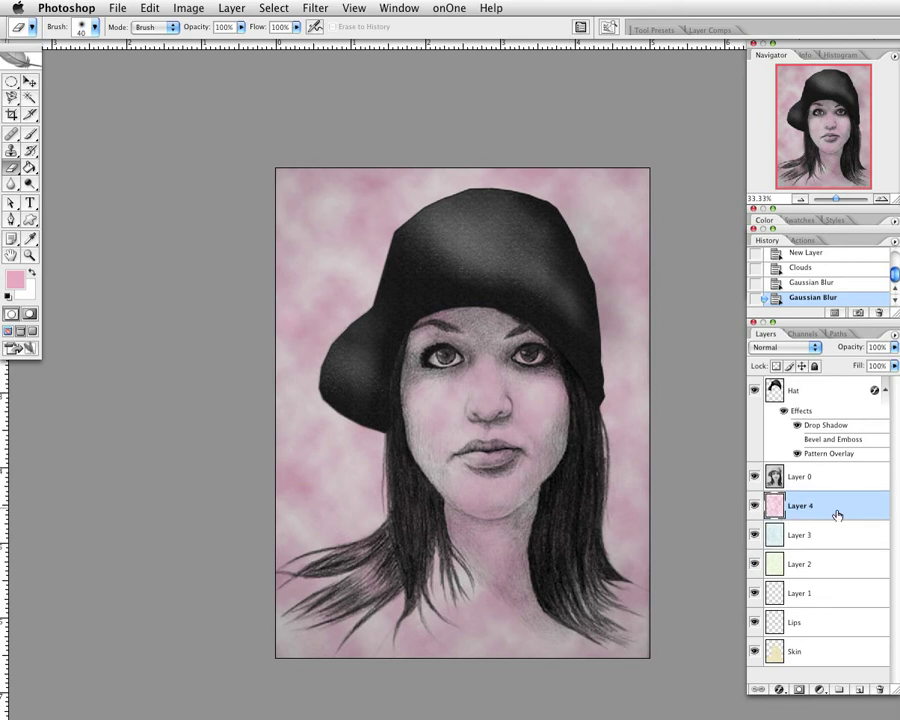
shift+click(837, 575)
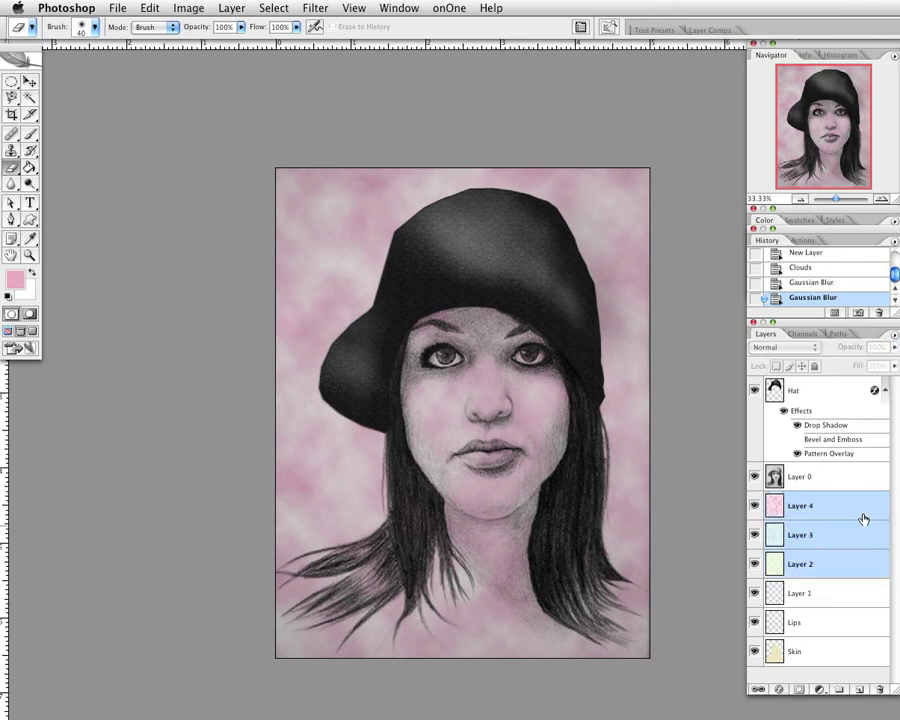
drag(858, 516, 855, 476)
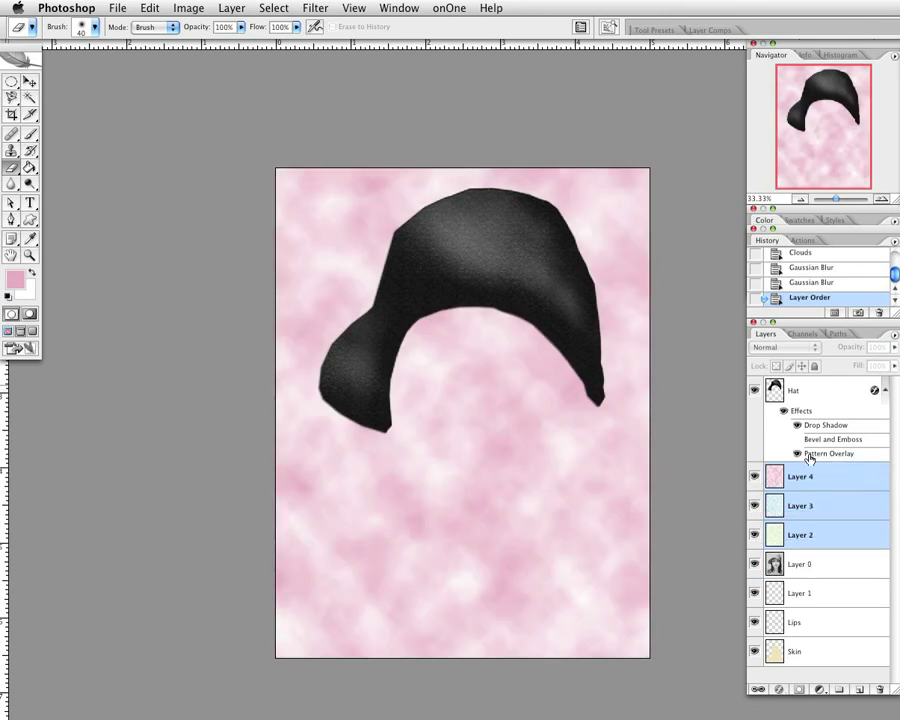
Set the blending mode of Layer 4, Layer 3 and Layer 2 to Multiply, one layer at a time
click(773, 481)
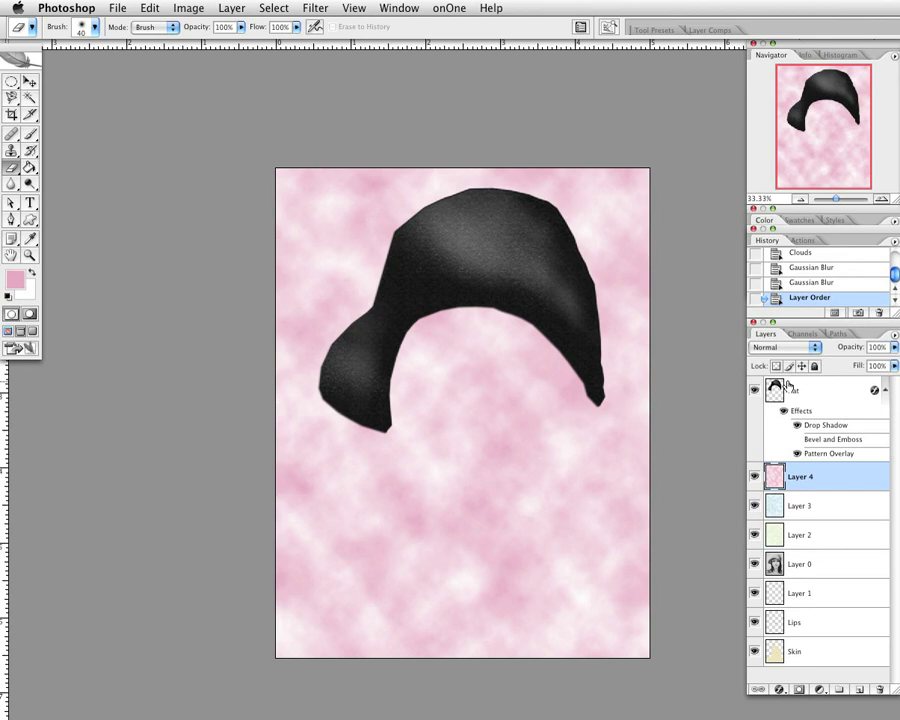
click(785, 347)
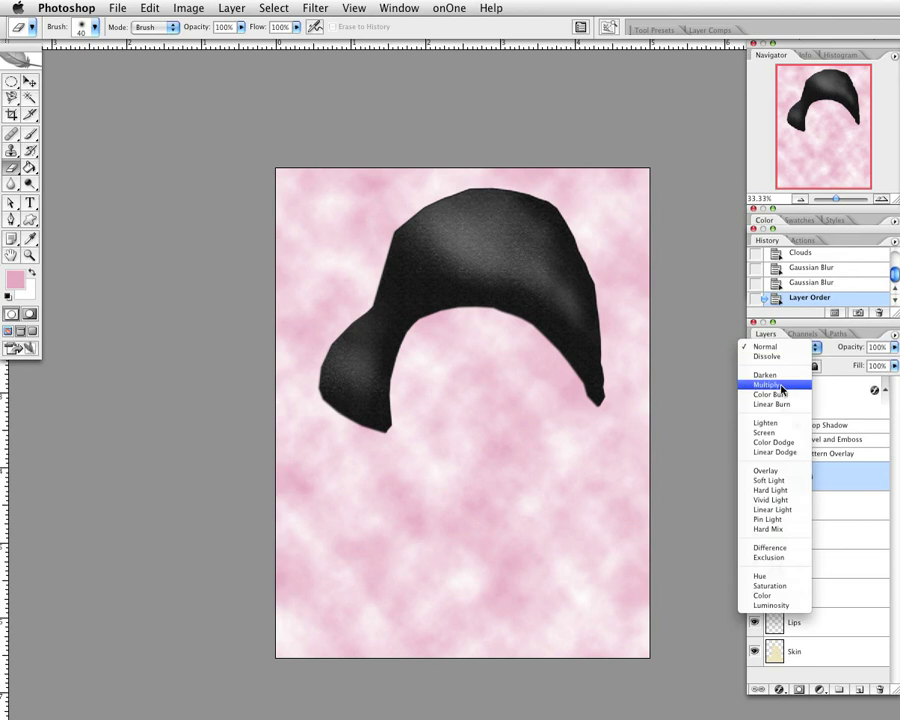
click(769, 384)
click(860, 508)
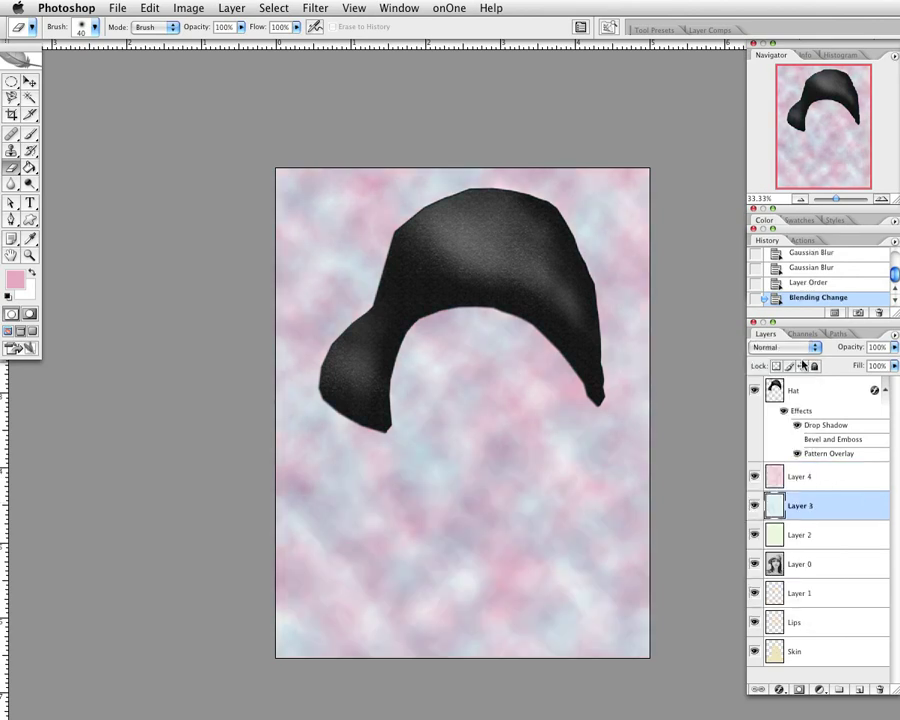
click(800, 347)
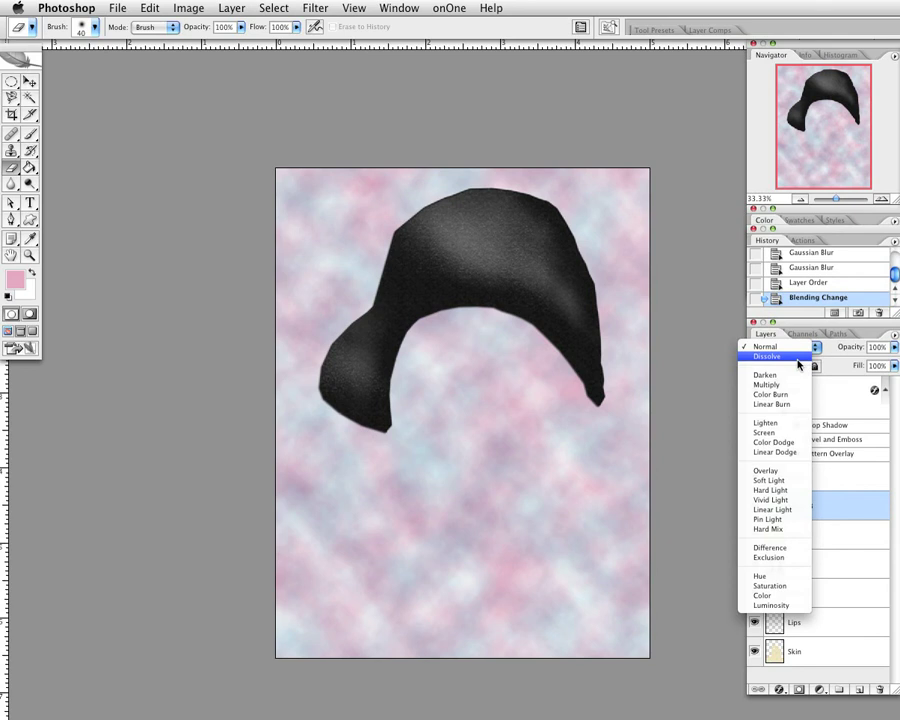
click(802, 385)
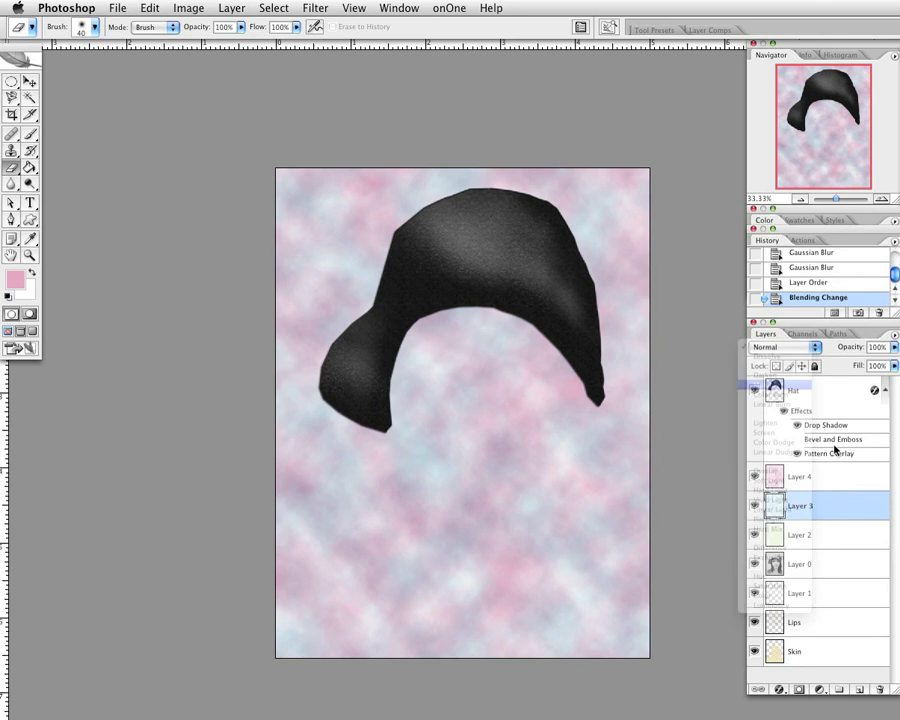
click(847, 537)
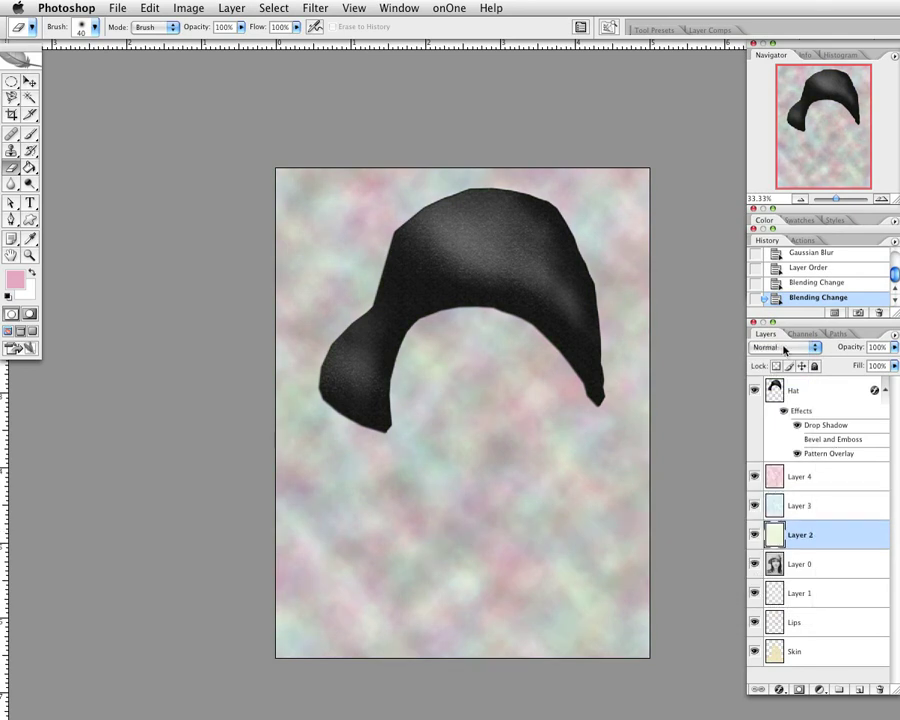
click(785, 348)
click(787, 386)
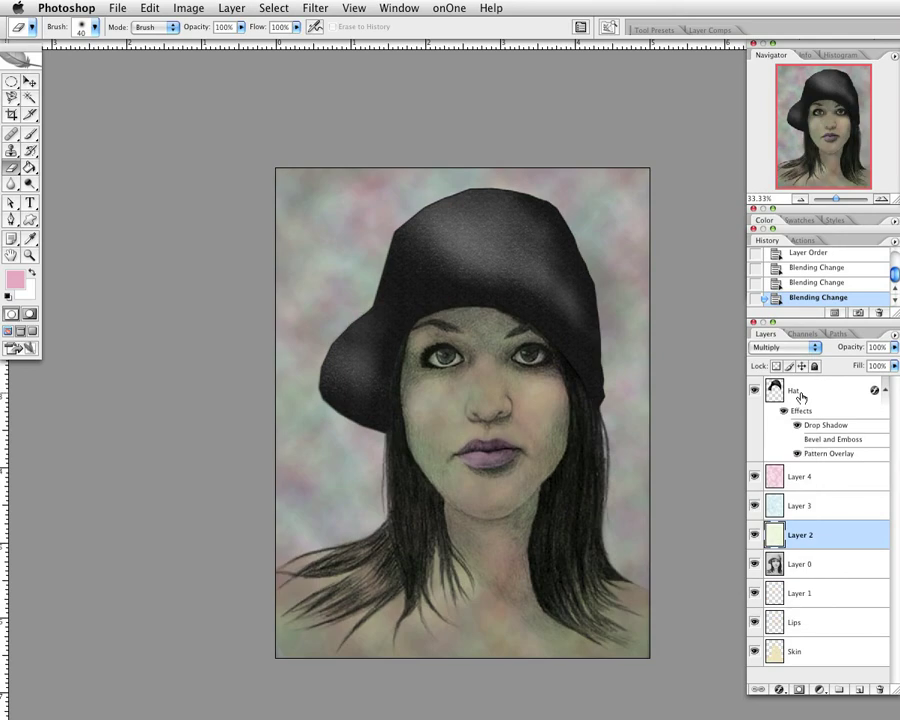
Lower the opacity of Layer 4 to 60% and of Layer 3 to 65%
click(830, 486)
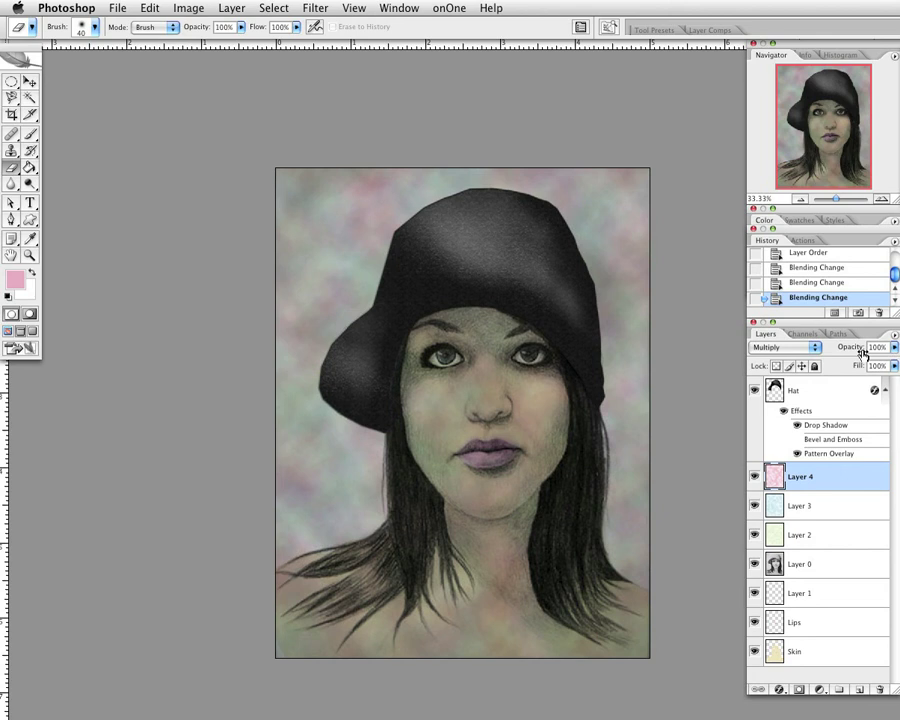
drag(863, 354, 831, 352)
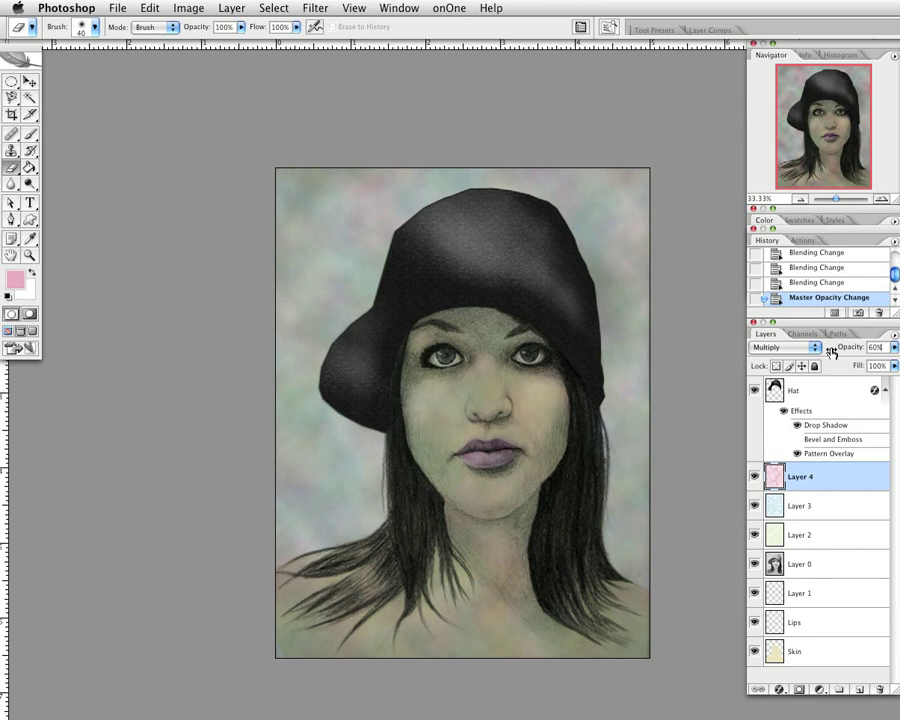
click(858, 507)
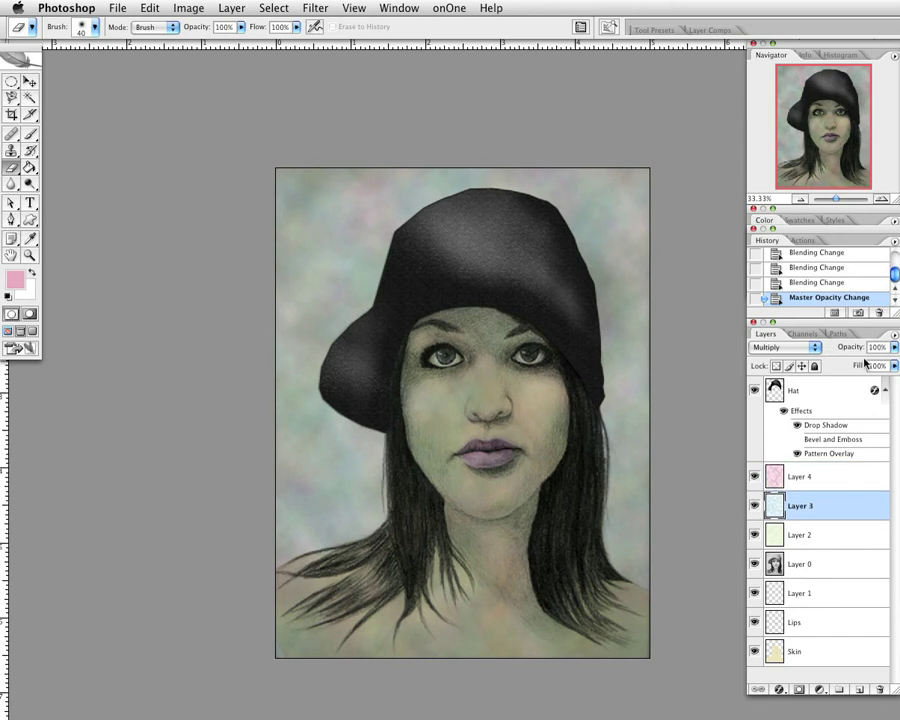
drag(860, 351, 831, 358)
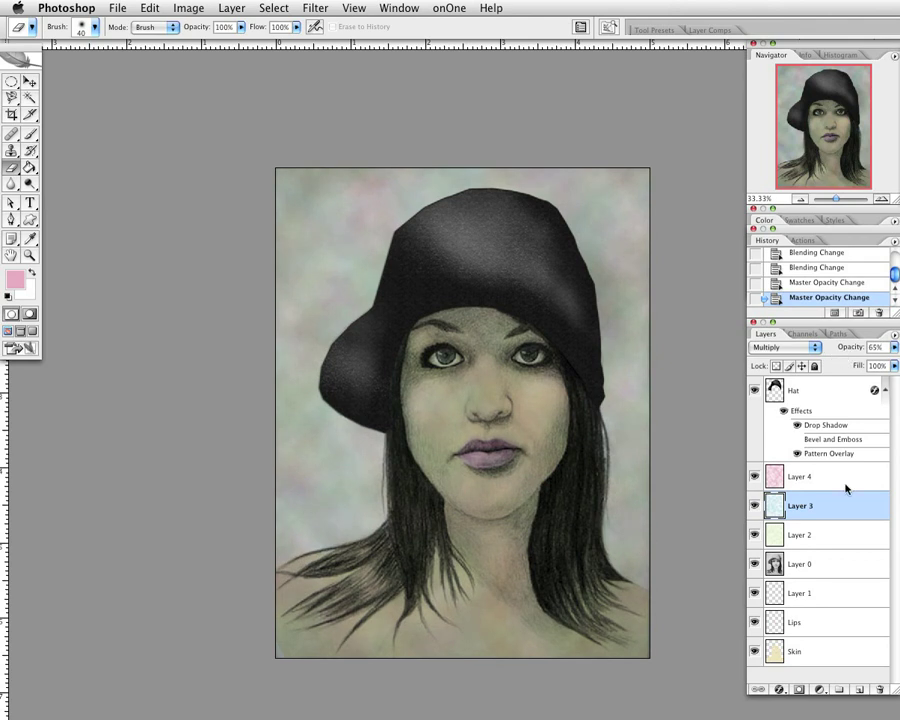
Lower Layer 3's opacity slightly further and set Layer 2's opacity to 60%
click(846, 484)
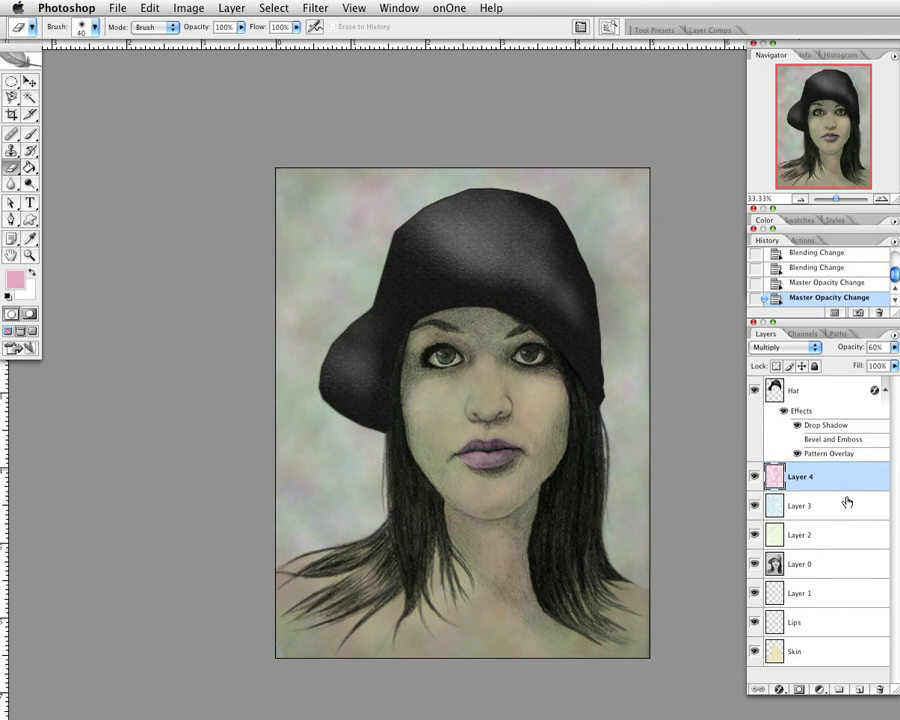
click(847, 502)
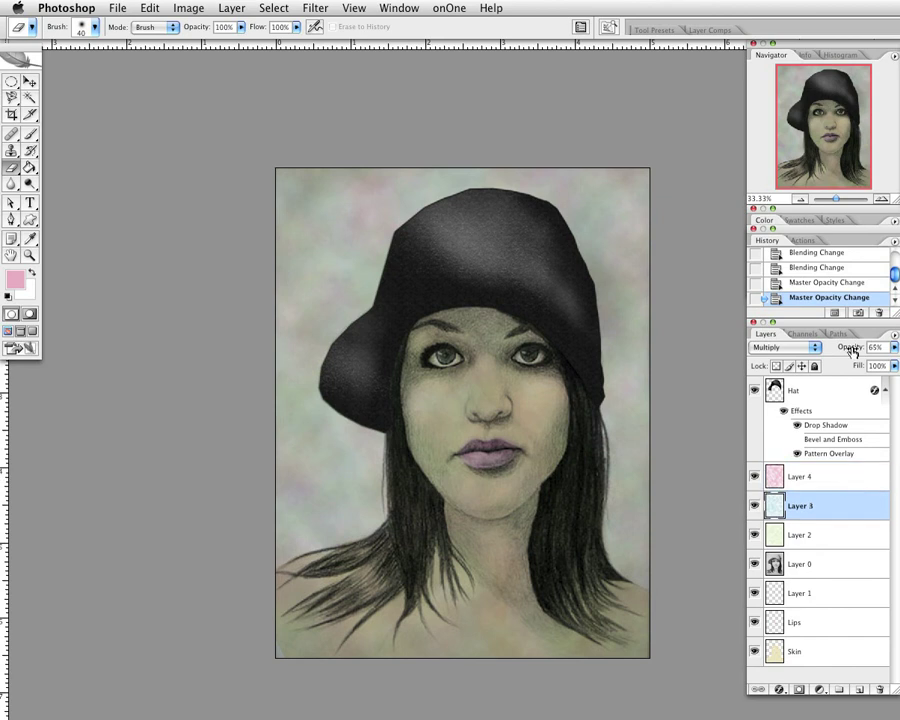
drag(852, 352, 849, 352)
key(alt+bracketleft)
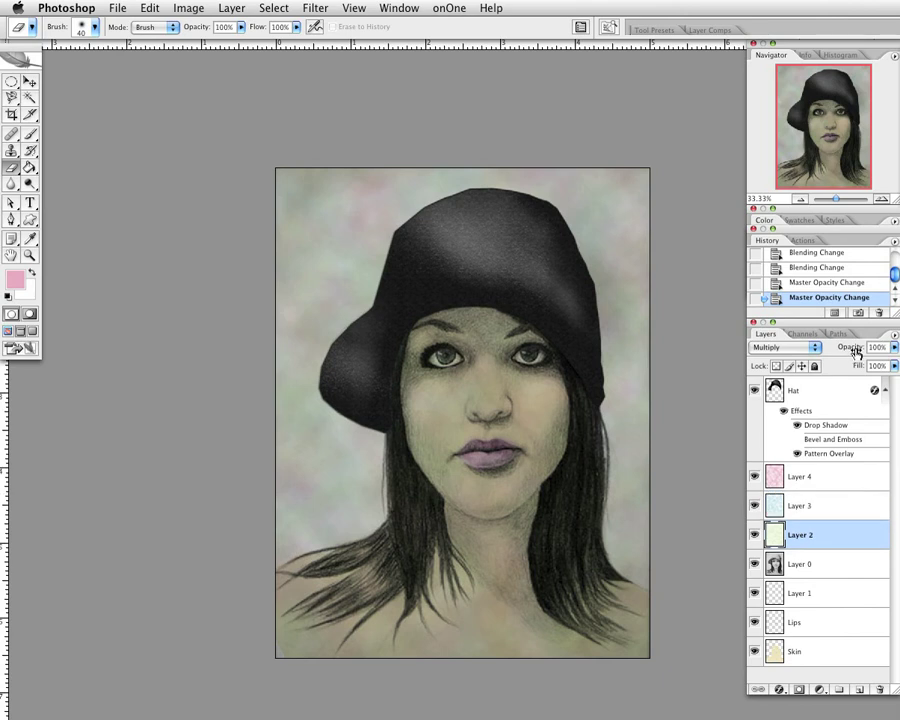
drag(856, 353, 831, 354)
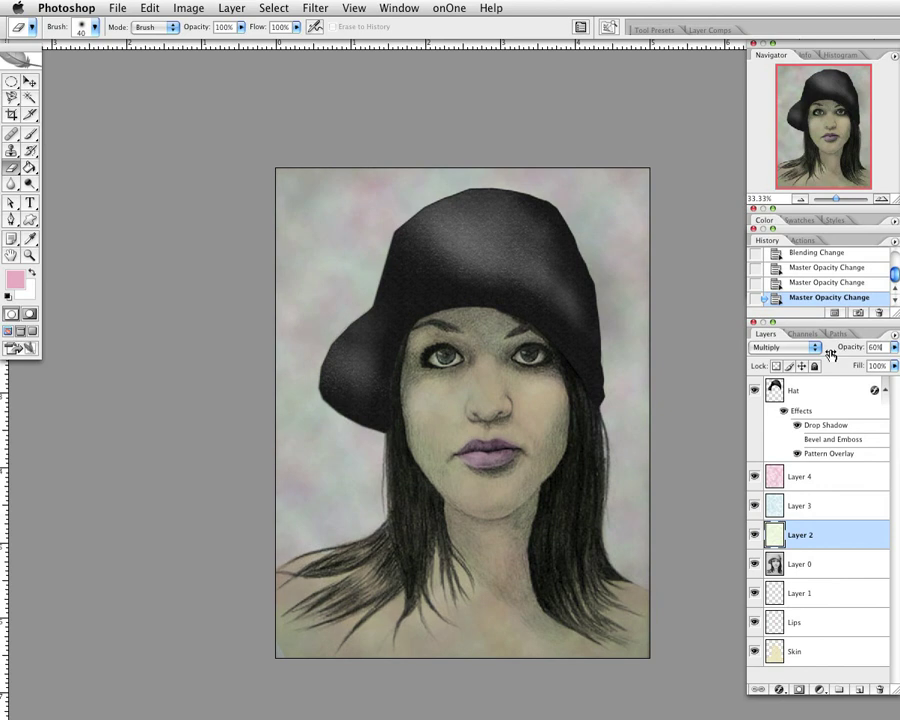
Group Layer 4, Layer 3 and Layer 2 under the name Clouds, and compare the portrait with the group hidden and shown
shift+click(842, 484)
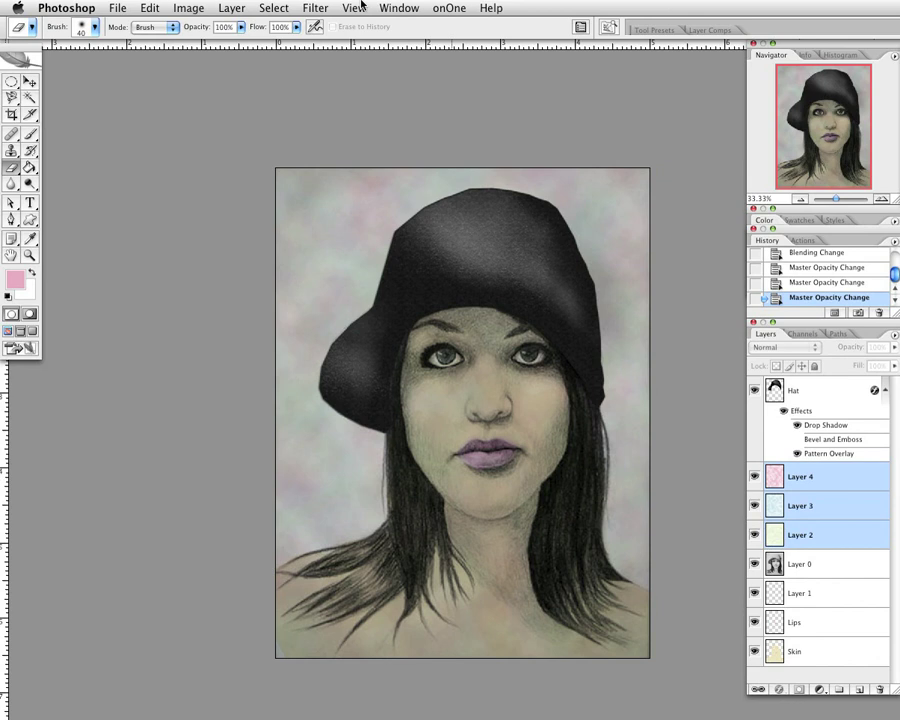
click(275, 8)
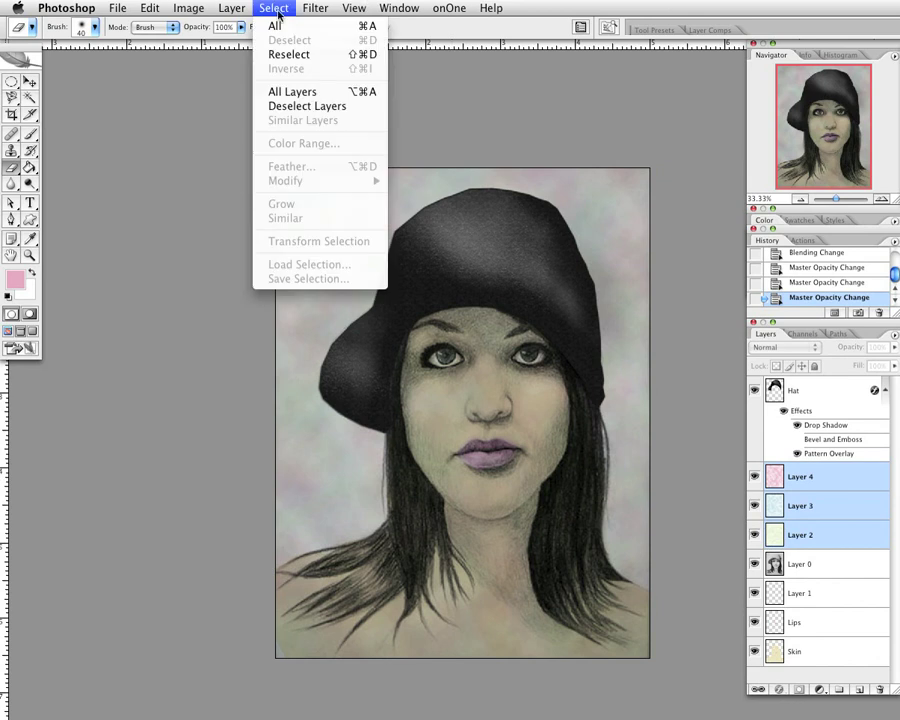
mouse_move(232, 8)
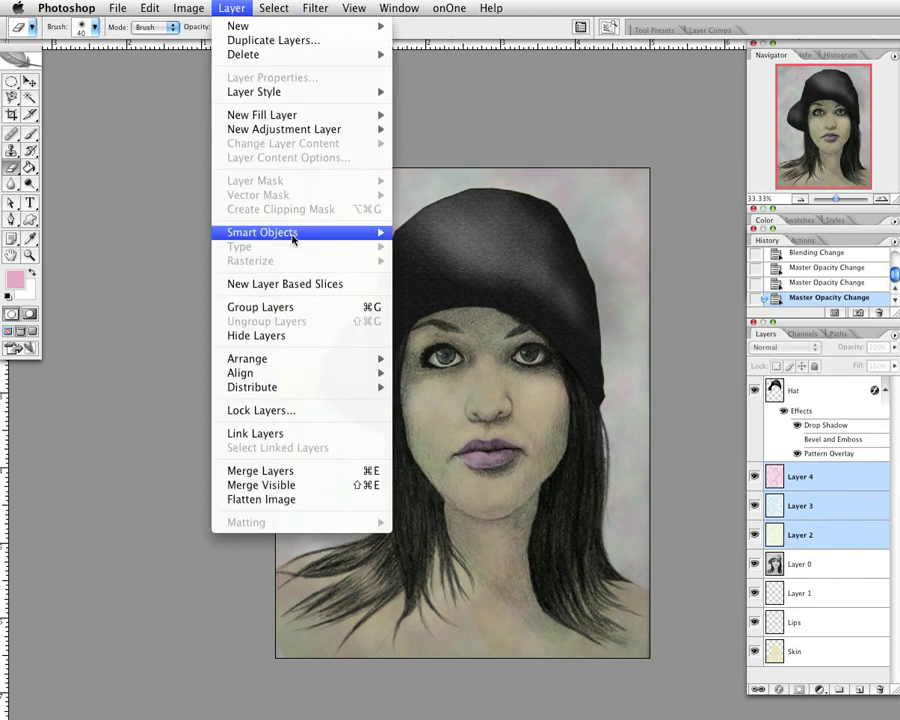
click(313, 308)
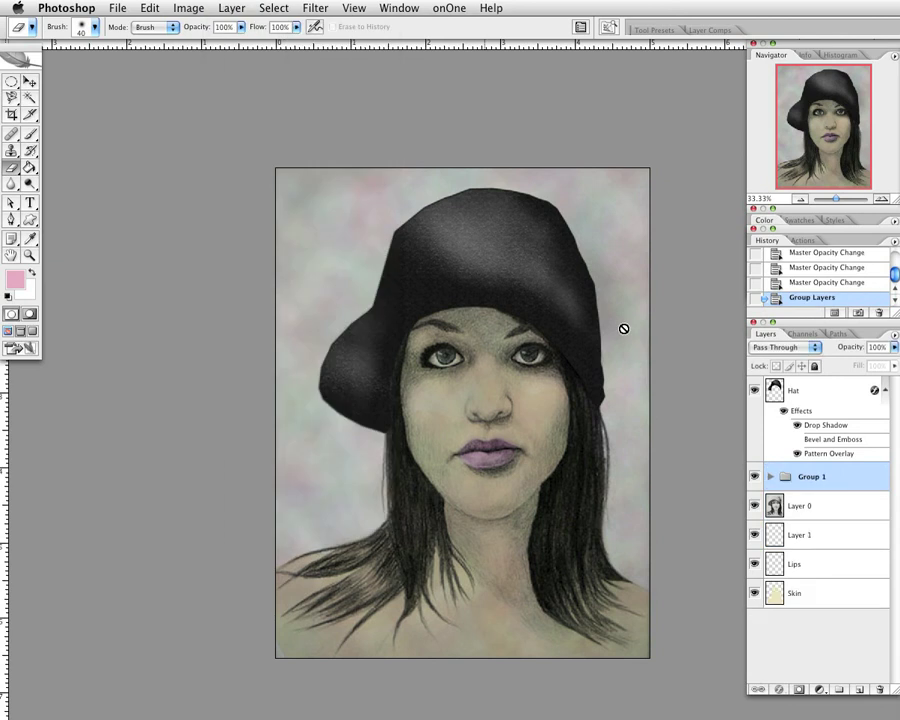
double_click(813, 478)
text(Clouds)
key(Return)
click(755, 477)
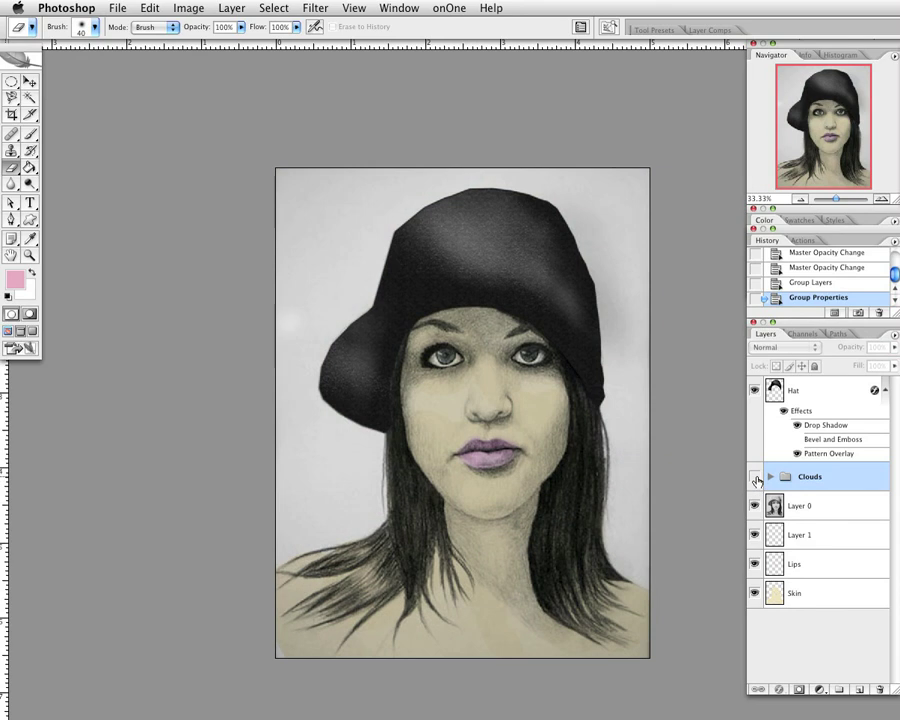
click(755, 478)
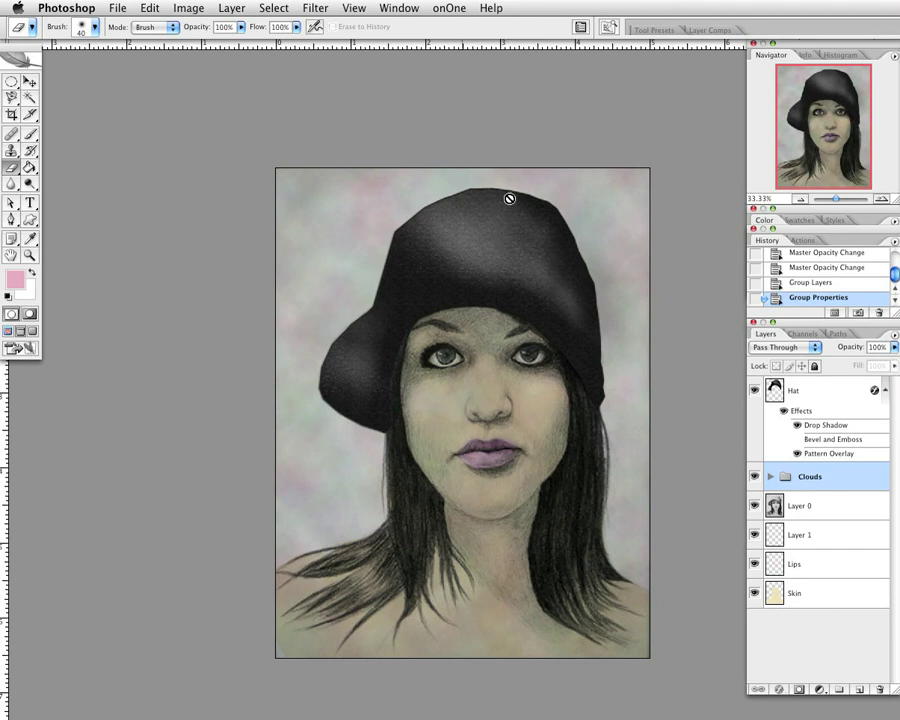
Darken the crown of the hat on the Hat layer with the Burn tool, using a 100 px brush on Shadows at 24% exposure
click(30, 185)
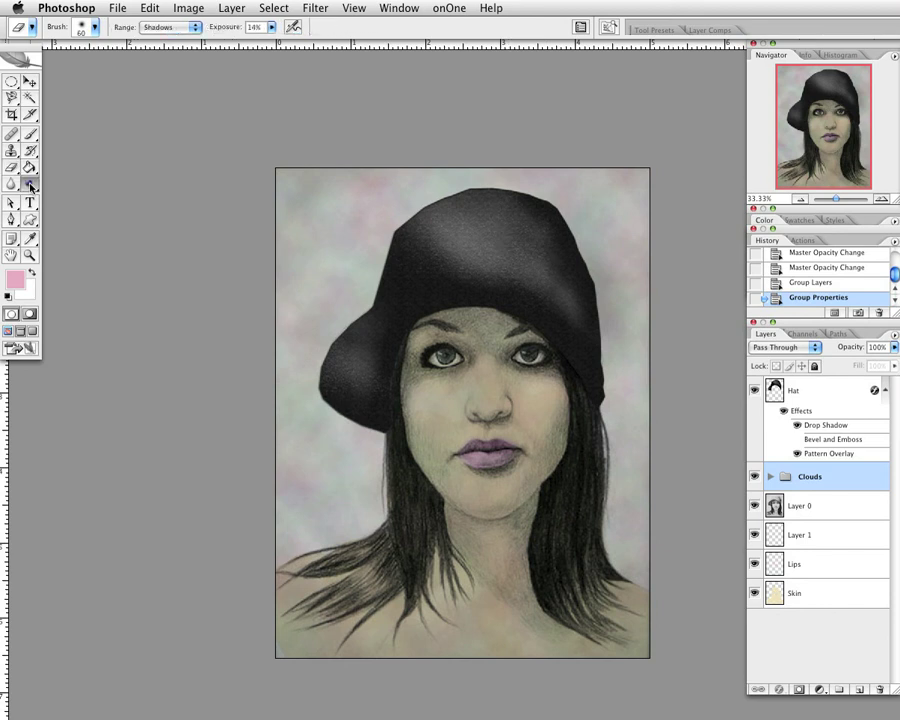
click(30, 185)
click(80, 179)
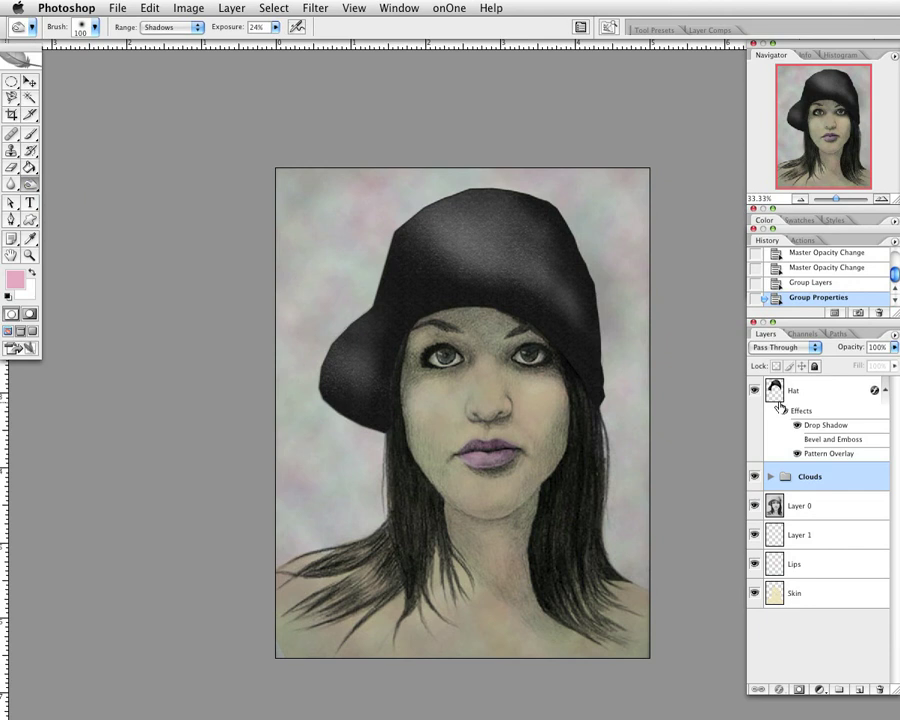
click(810, 391)
click(886, 392)
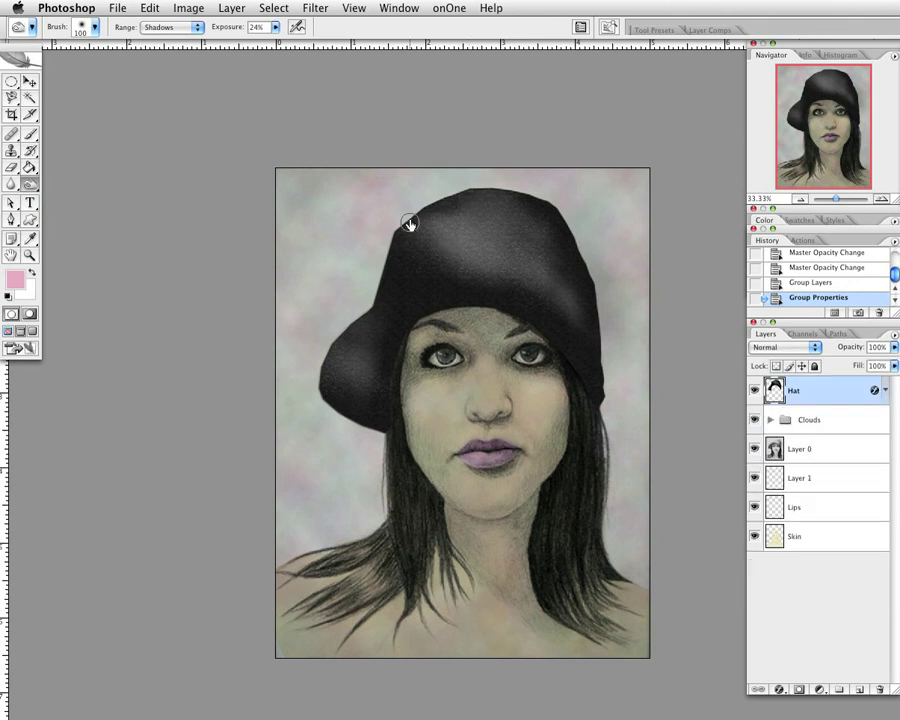
drag(409, 224, 576, 203)
mouse_move(565, 236)
mouse_down()
mouse_move(451, 223)
mouse_move(426, 275)
mouse_up()
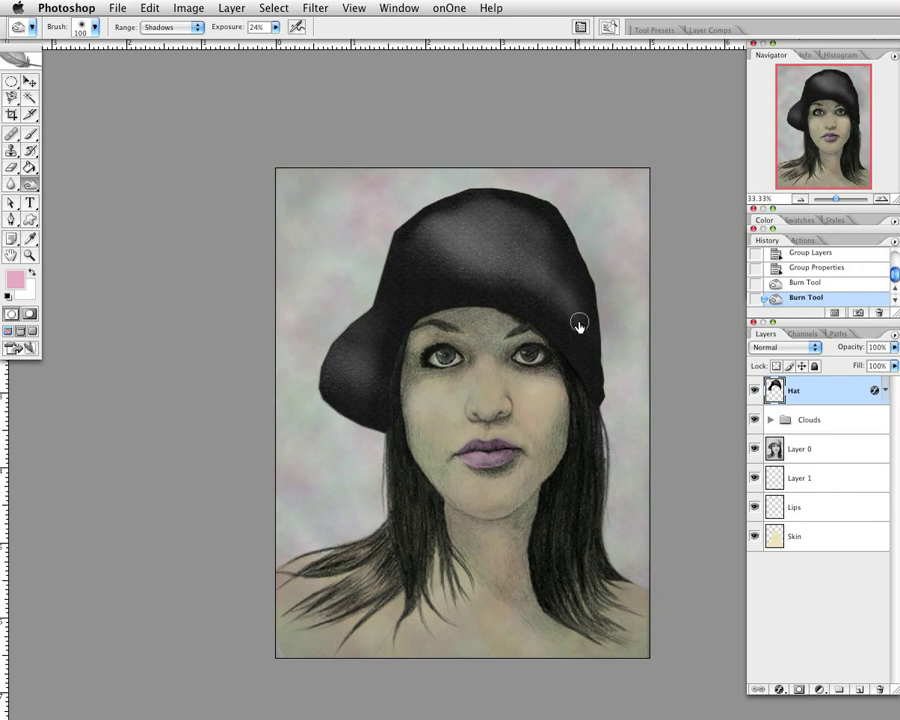
Enlarge the Burn brush to 200 px and deepen the shading across the crown and side of the hat
key(bracketright)
key(bracketright)
key(bracketright)
key(bracketright)
drag(579, 327, 529, 236)
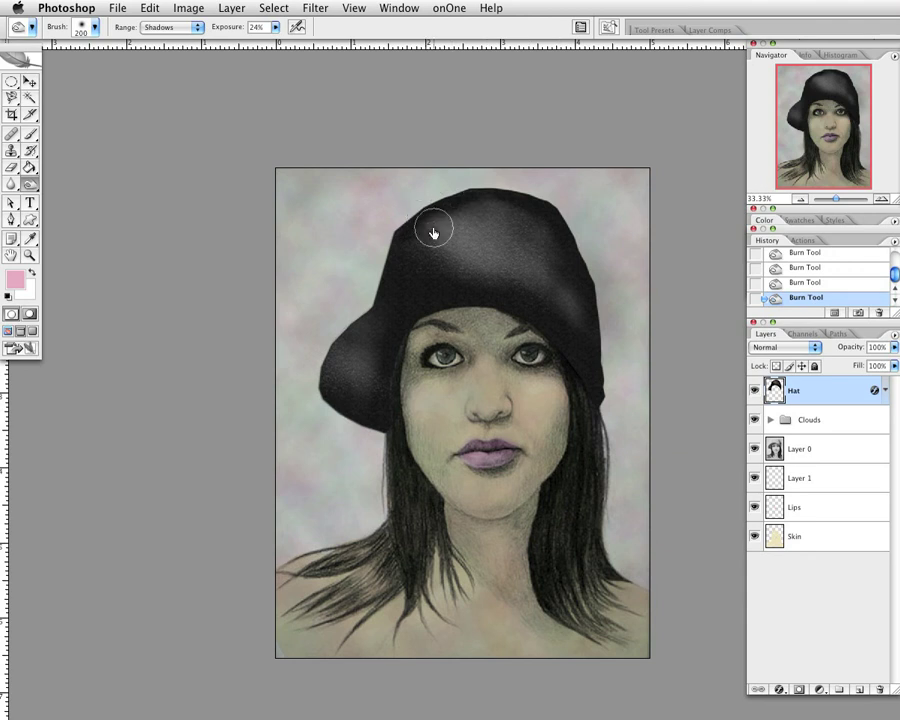
drag(434, 228, 464, 218)
mouse_move(529, 221)
mouse_down()
mouse_move(569, 261)
mouse_move(579, 310)
mouse_up()
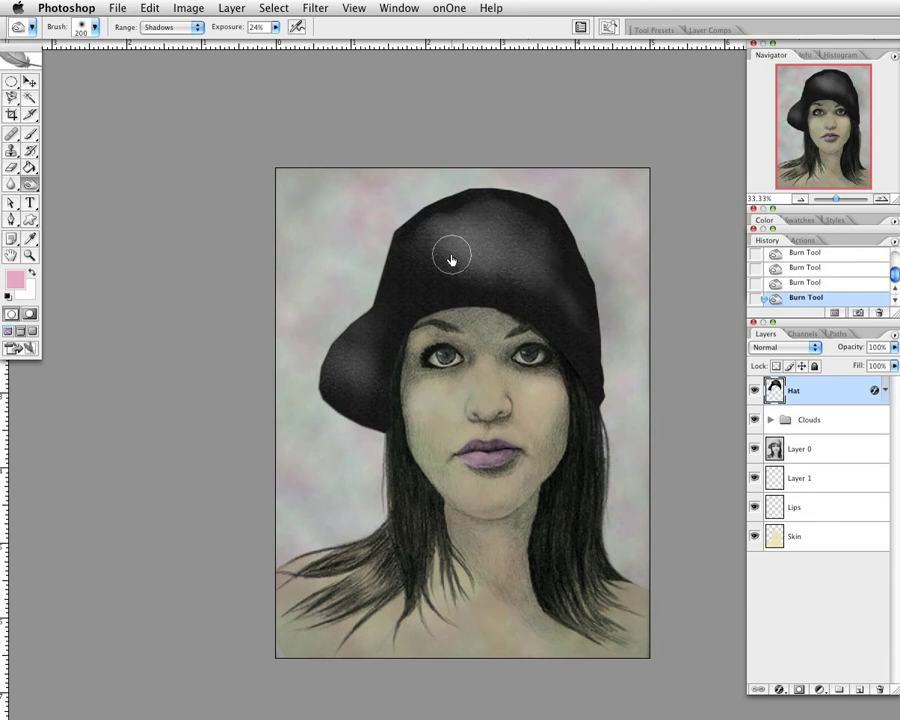
mouse_move(513, 260)
mouse_down()
mouse_move(580, 299)
mouse_move(566, 297)
mouse_move(507, 213)
mouse_up()
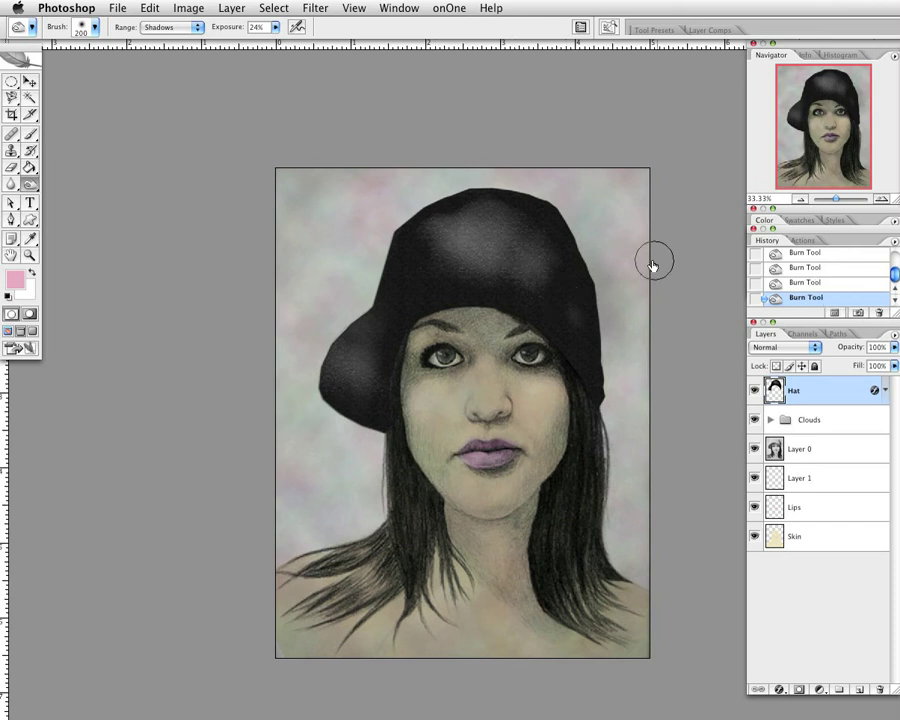
Brighten the highlights on the hat's crown with the Dodge tool, using a 700 px brush on Shadows at 14% exposure
click(31, 186)
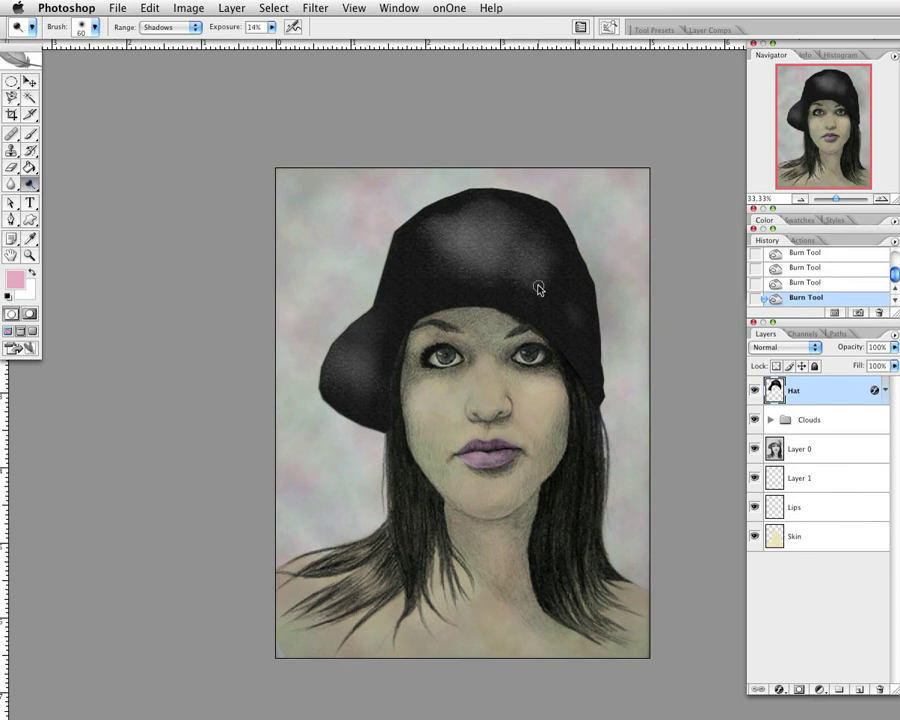
key(bracketright)
key(bracketright)
key(bracketright)
key(bracketright)
key(bracketright)
key(bracketright)
key(bracketright)
key(bracketright)
key(bracketright)
key(bracketright)
key(bracketright)
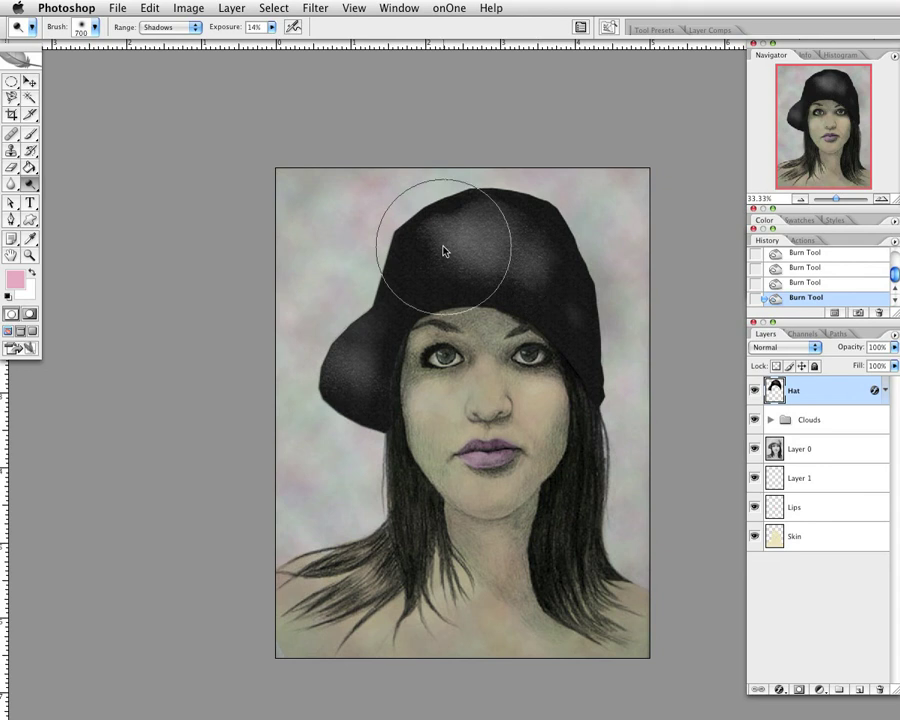
mouse_move(450, 254)
mouse_down()
mouse_move(470, 247)
mouse_move(514, 257)
mouse_move(449, 246)
mouse_up()
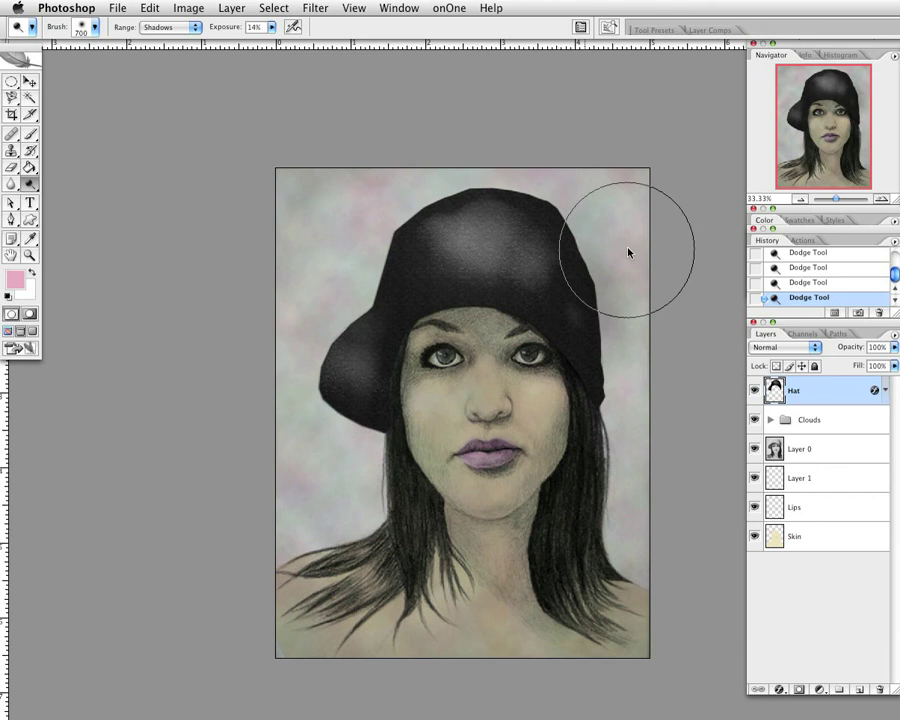
Compare the portrait with the Hat layer hidden and shown, and view the image full screen on a black background
click(754, 390)
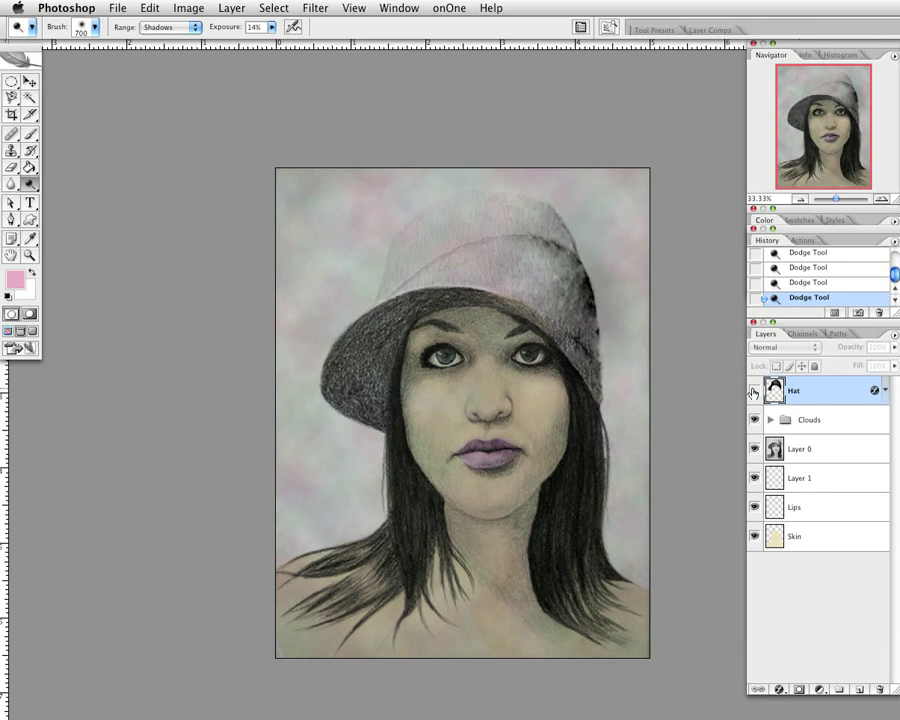
click(754, 390)
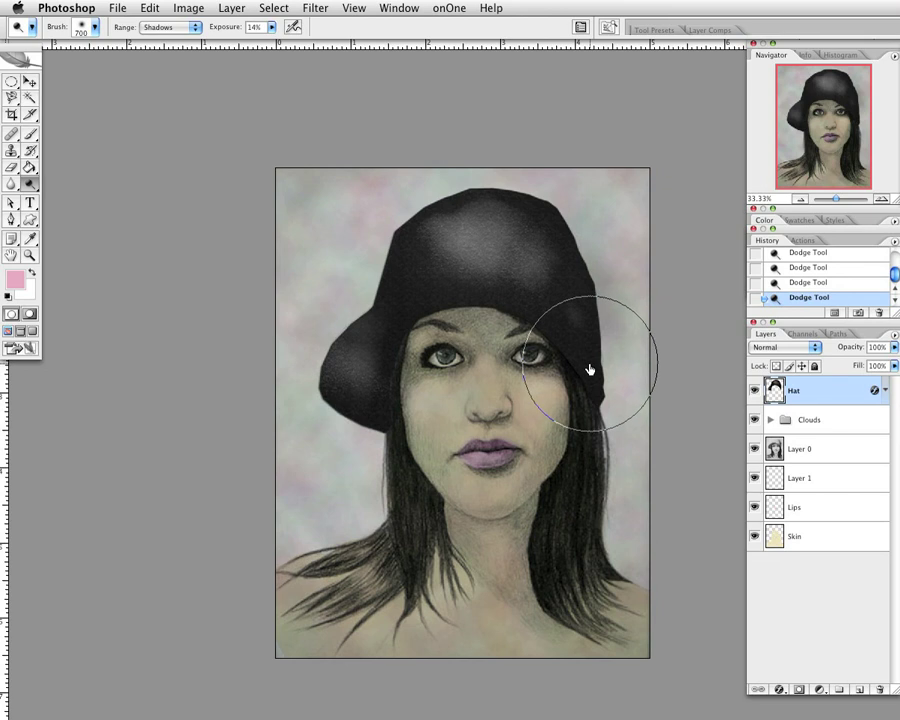
key(f)
key(f)
key(f)
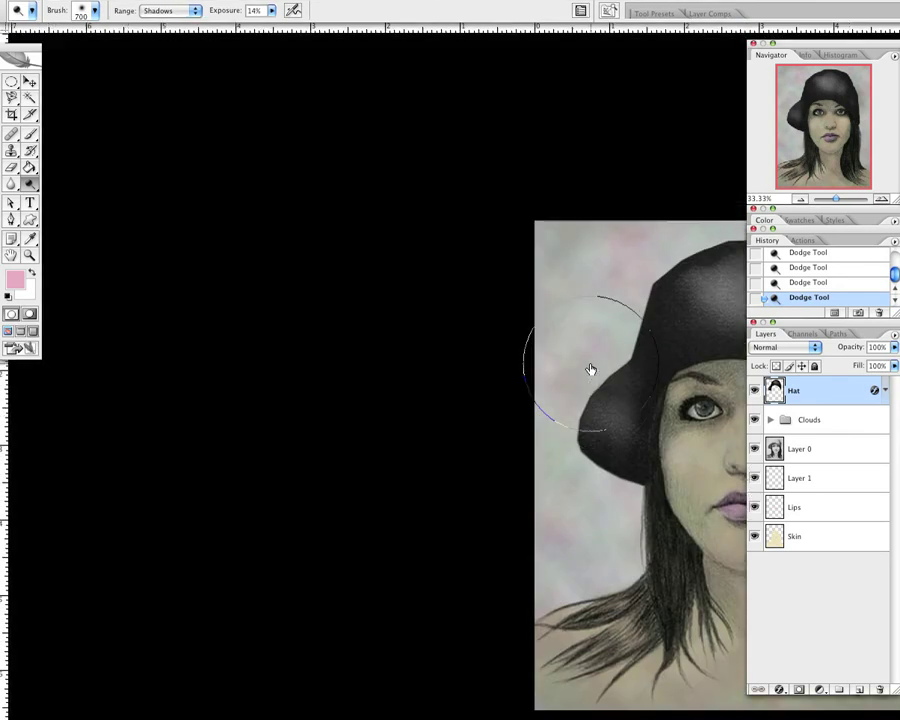